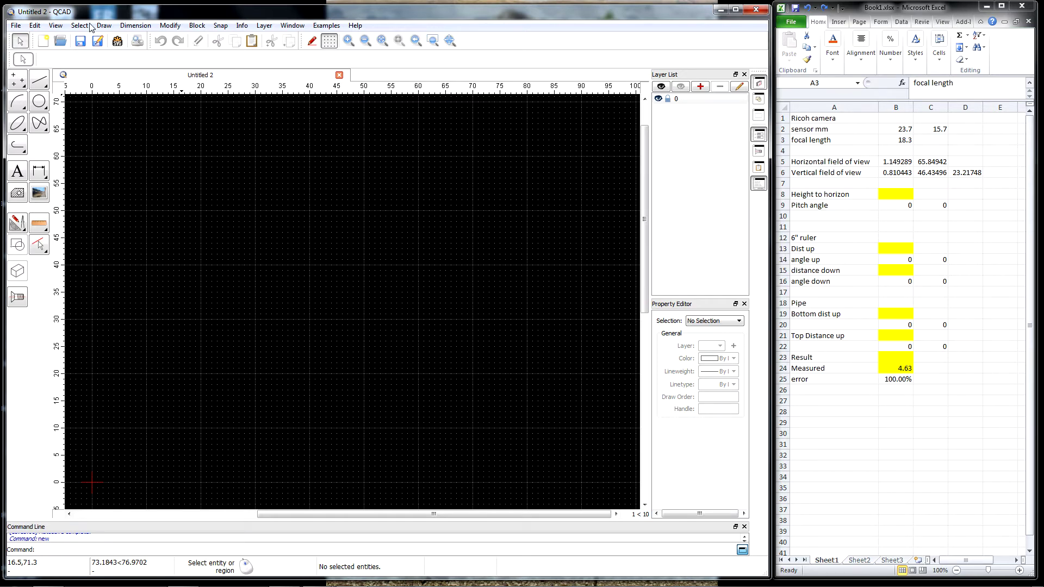
- Insert the patio photo as a bitmap with its lower-left corner at the drawing origin
left_click(39, 194)
double_click(302, 226)
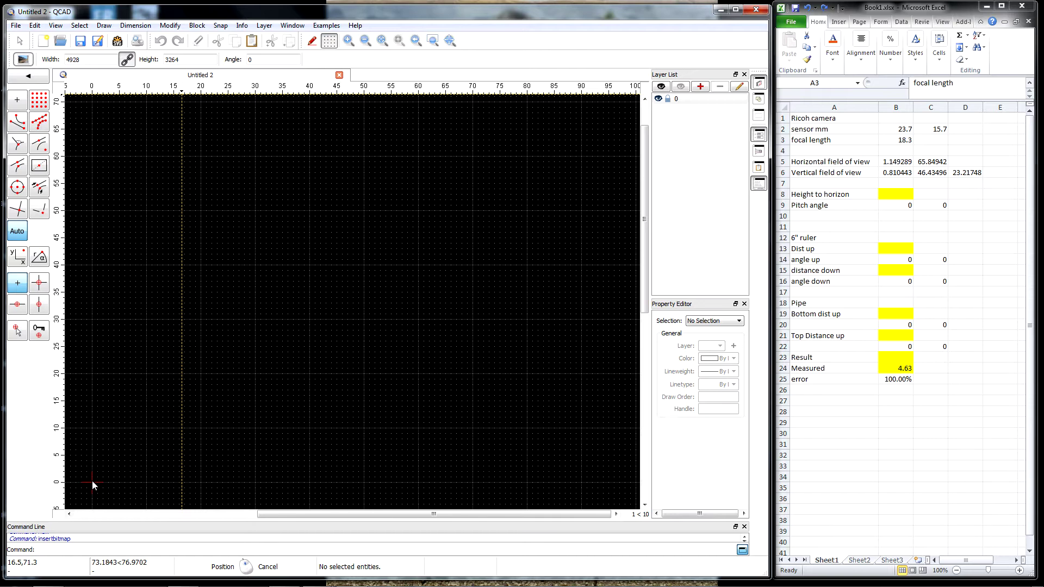
left_click(92, 481)
scroll(91, 451, "down", 10)
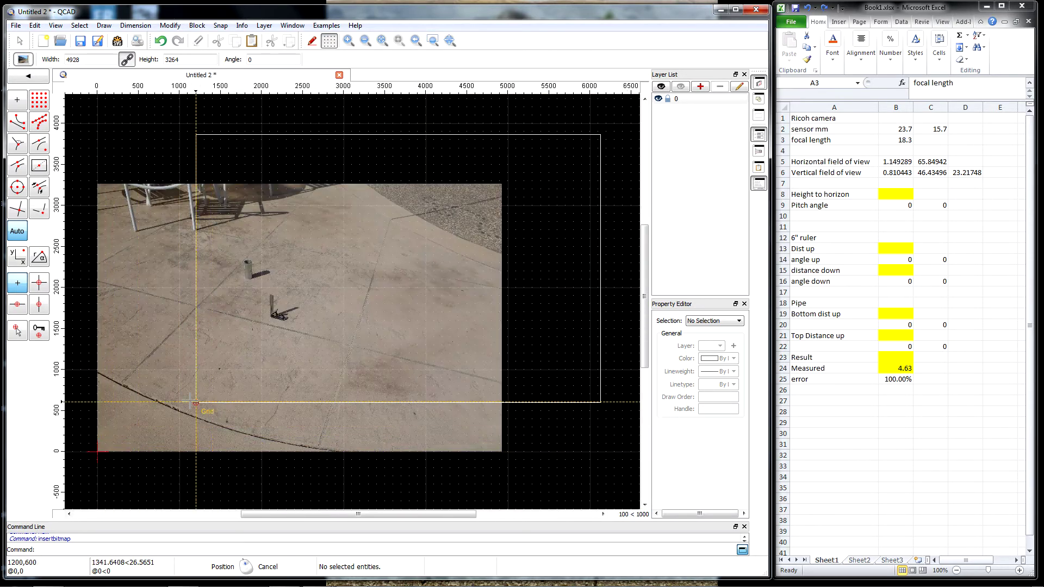
key("Escape")
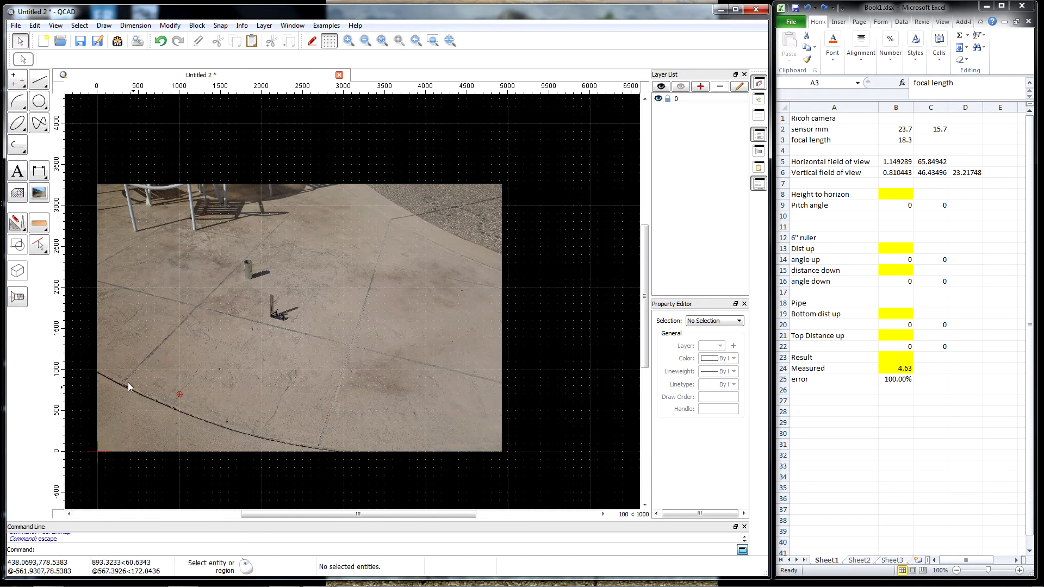
- Examine the photo, looking closely at the upright pipe, the 6-inch ruler and the joints in the concrete
scroll(113, 345, "up", 4)
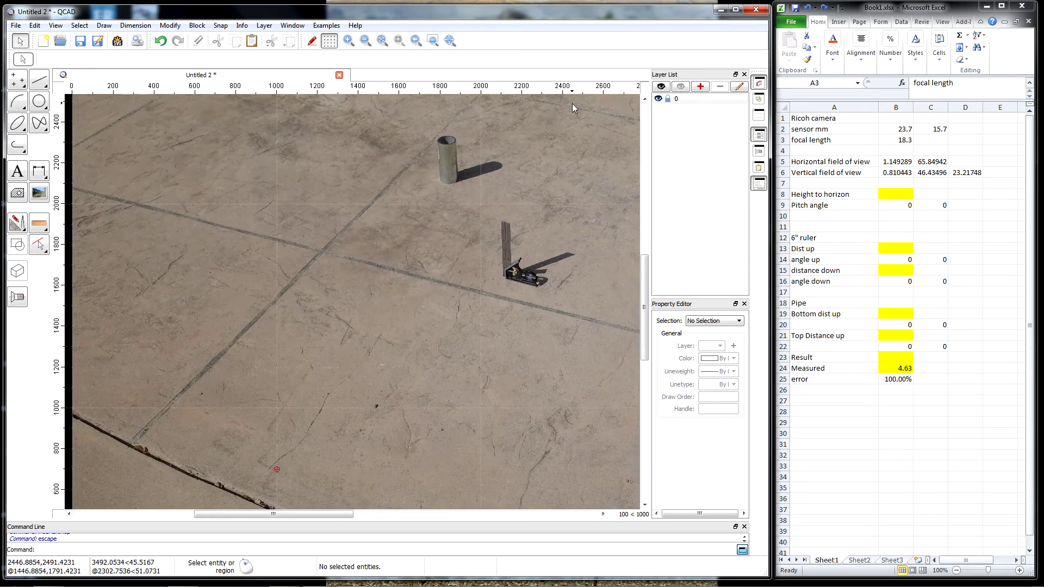
scroll(572, 103, "up", 3)
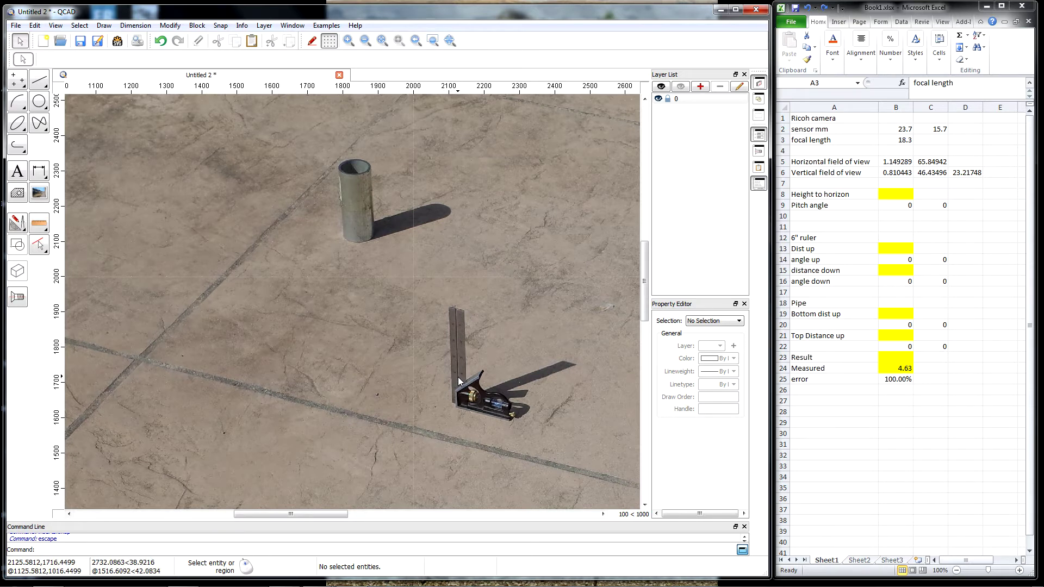
scroll(348, 169, "up", 5)
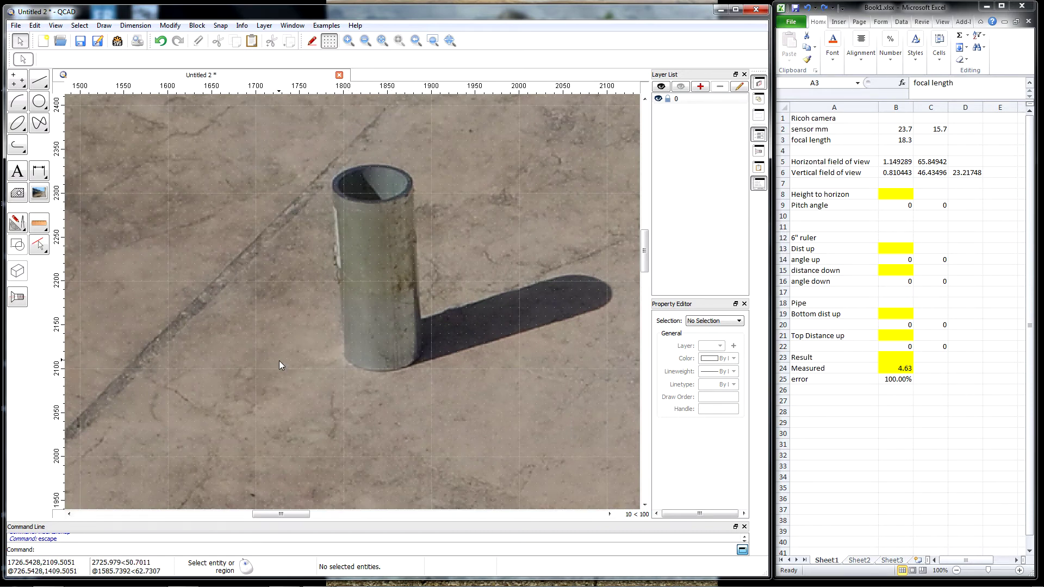
scroll(280, 360, "down", 5)
scroll(433, 429, "down", 5)
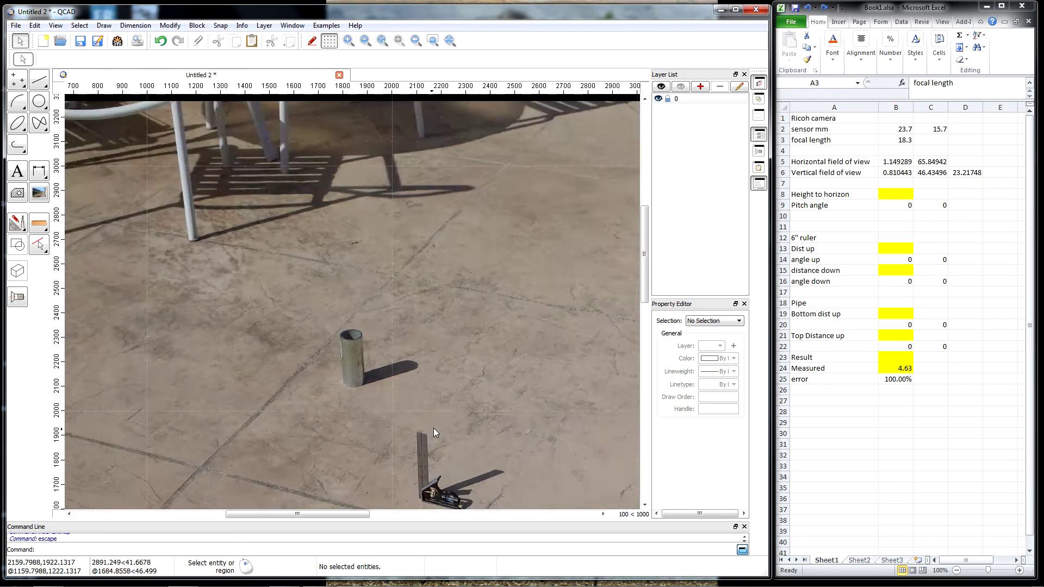
scroll(379, 381, "up", 4)
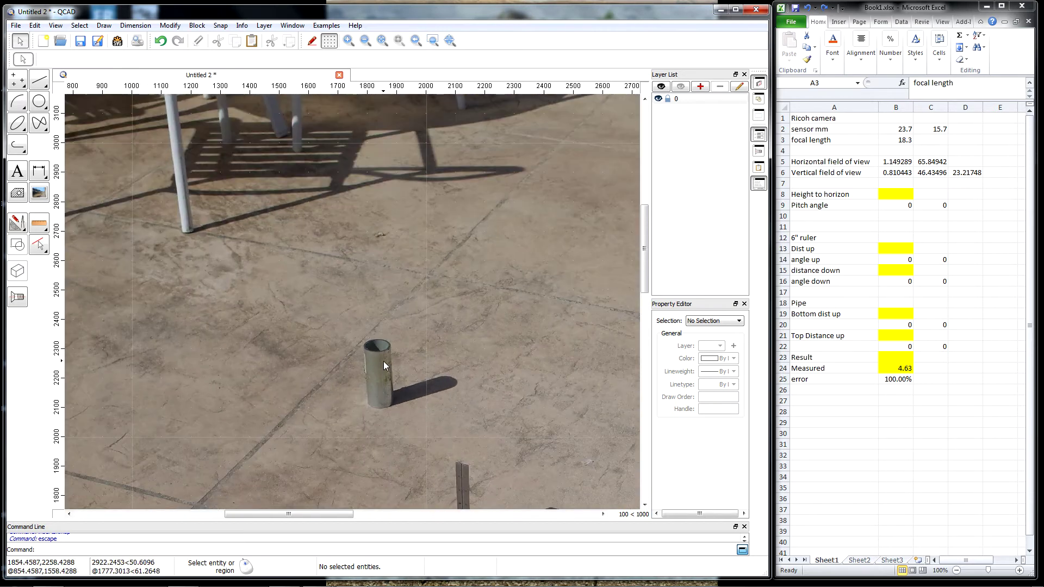
scroll(386, 375, "down", 7)
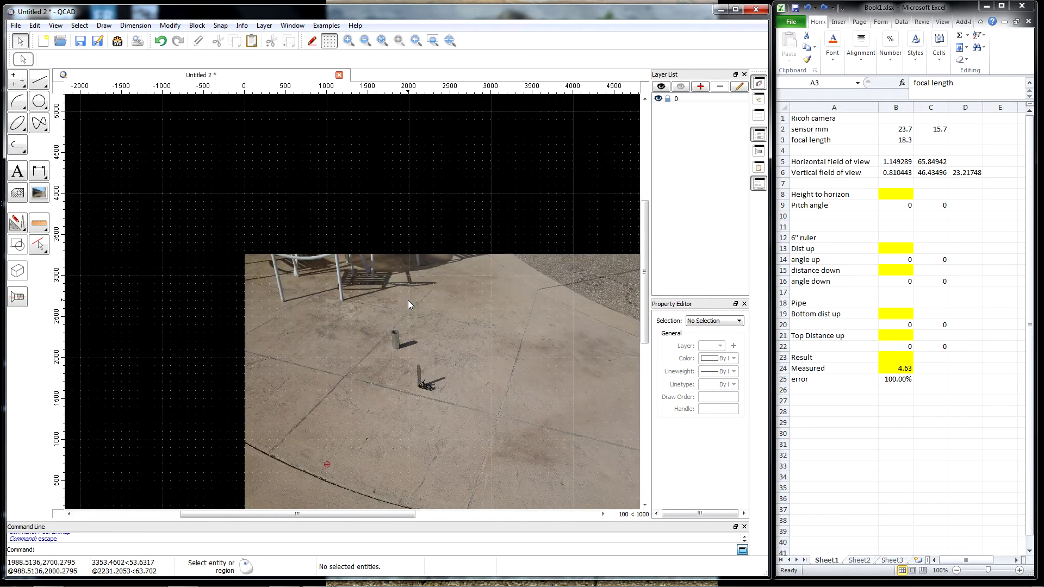
scroll(168, 248, "down", 3)
scroll(360, 343, "up", 1)
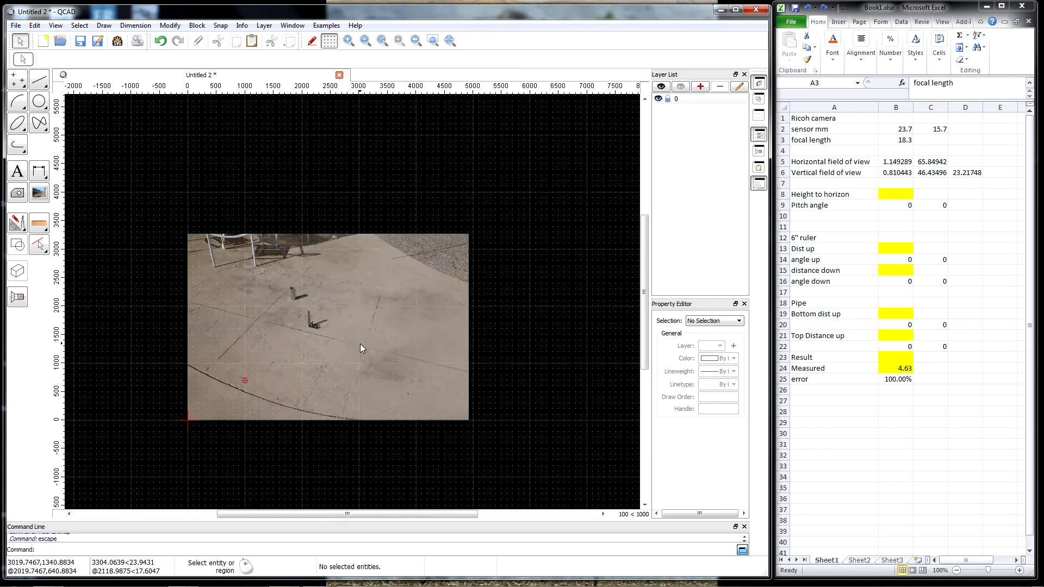
scroll(359, 344, "up", 1)
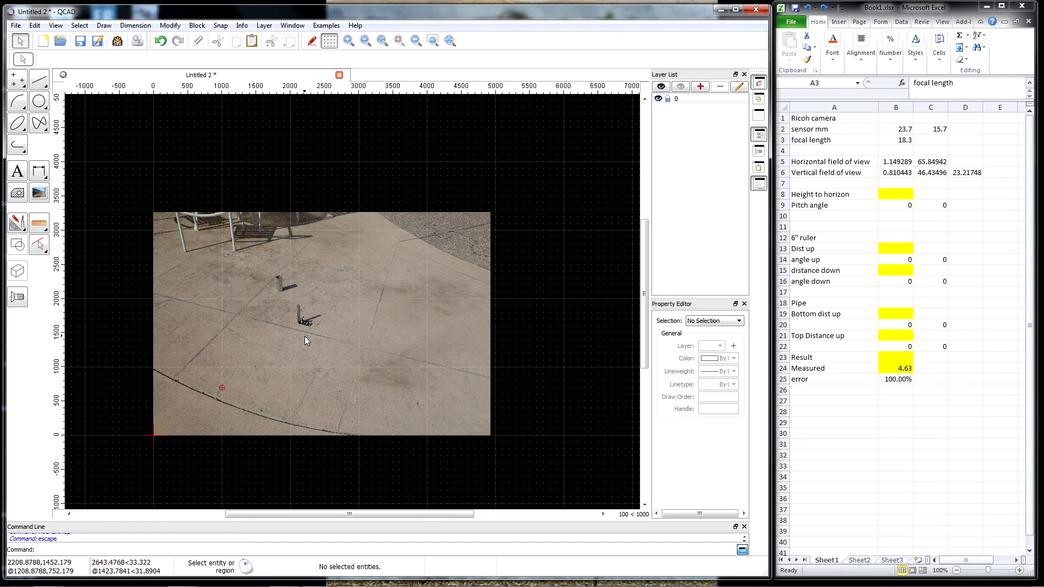
scroll(308, 325, "up", 8)
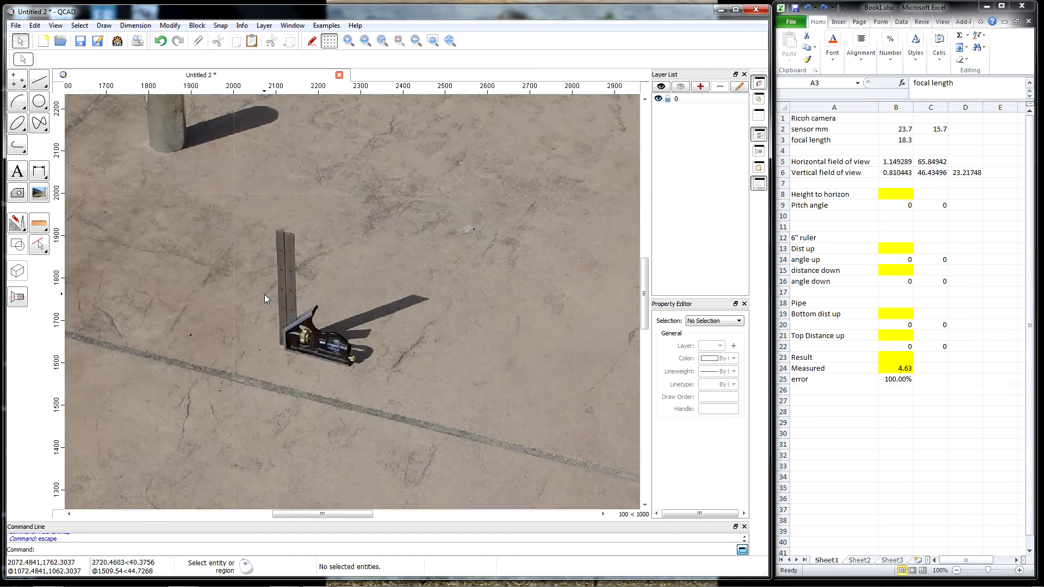
scroll(463, 278, "down", 5)
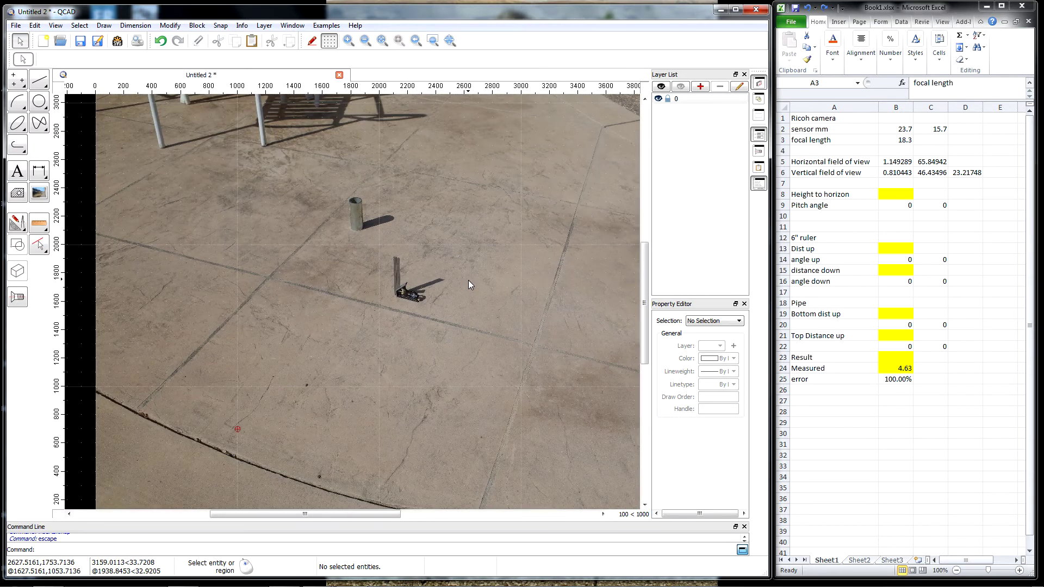
scroll(468, 280, "down", 3)
scroll(468, 284, "up", 2)
scroll(464, 285, "down", 2)
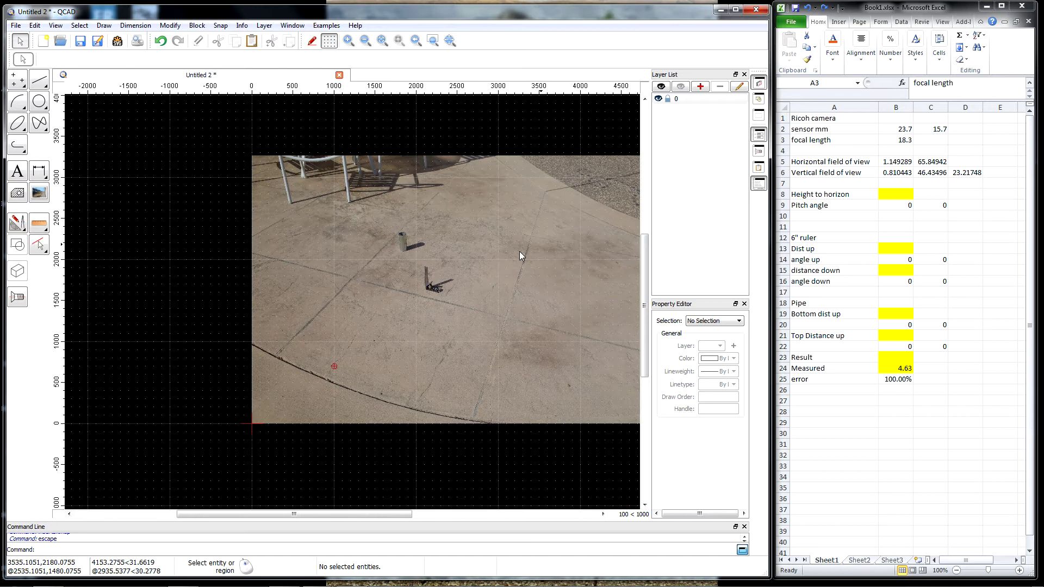
scroll(232, 321, "down", 1)
scroll(447, 280, "up", 2)
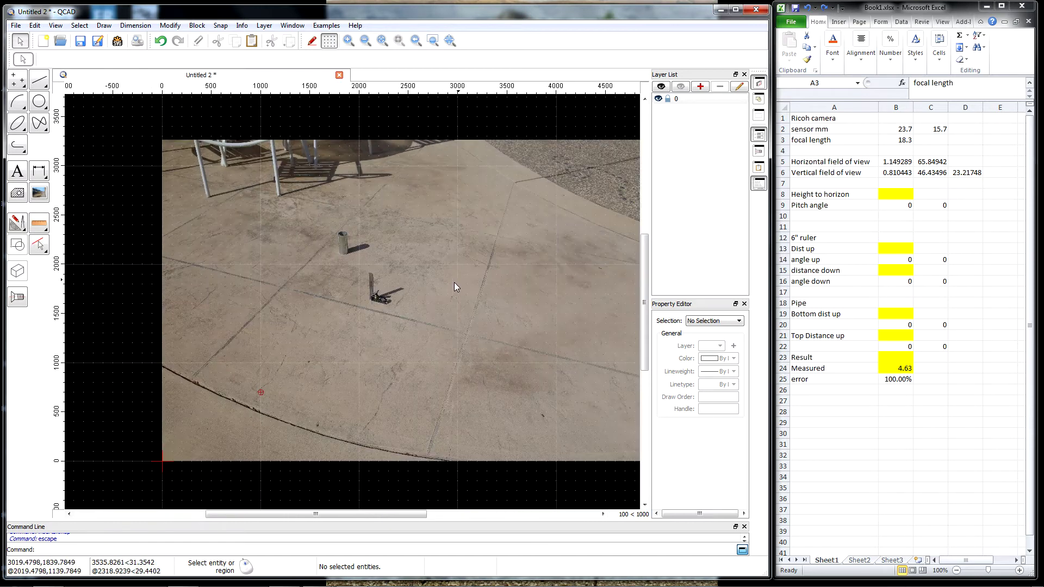
scroll(288, 320, "down", 2)
scroll(422, 290, "up", 2)
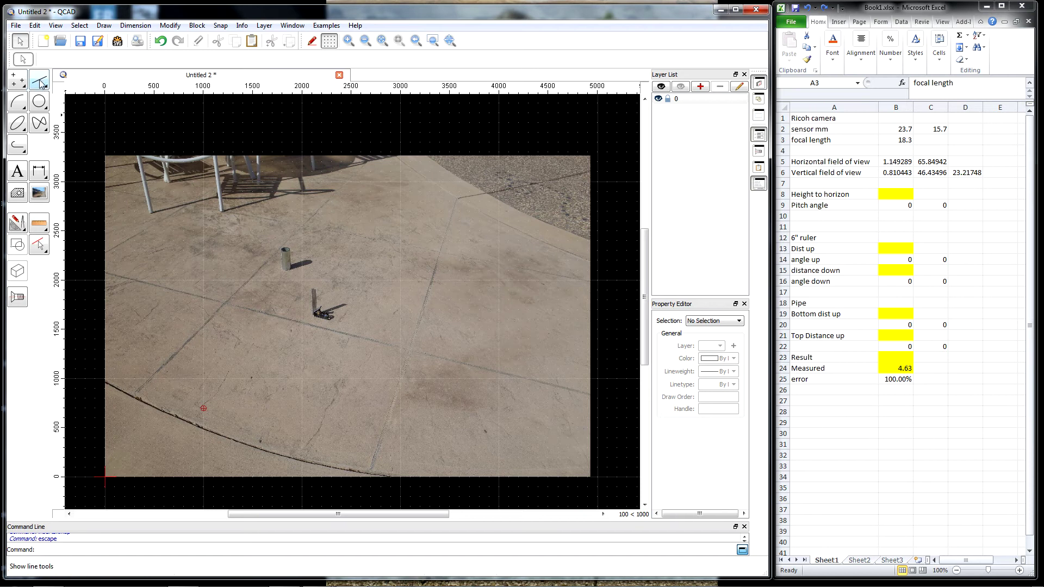
- Add a new layer named Perspective with the color set to Red
left_click(700, 87)
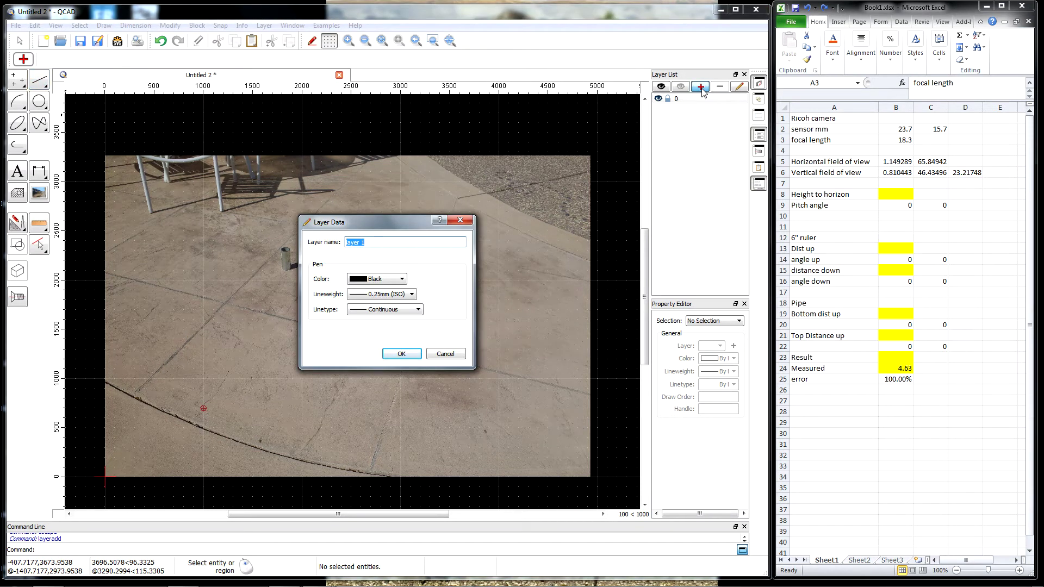
type("Perspective")
left_click(403, 280)
left_click(393, 288)
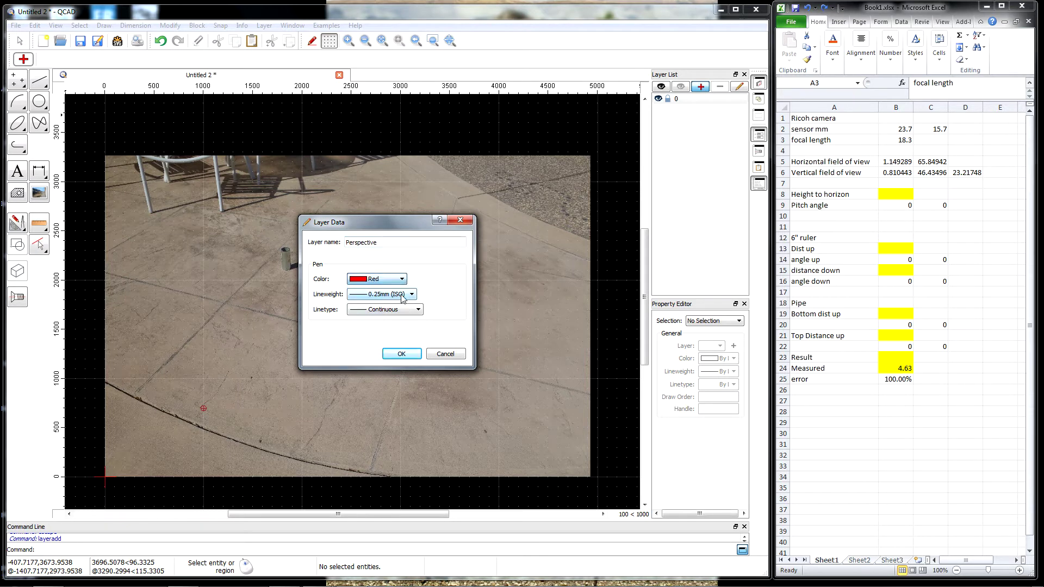
left_click(402, 354)
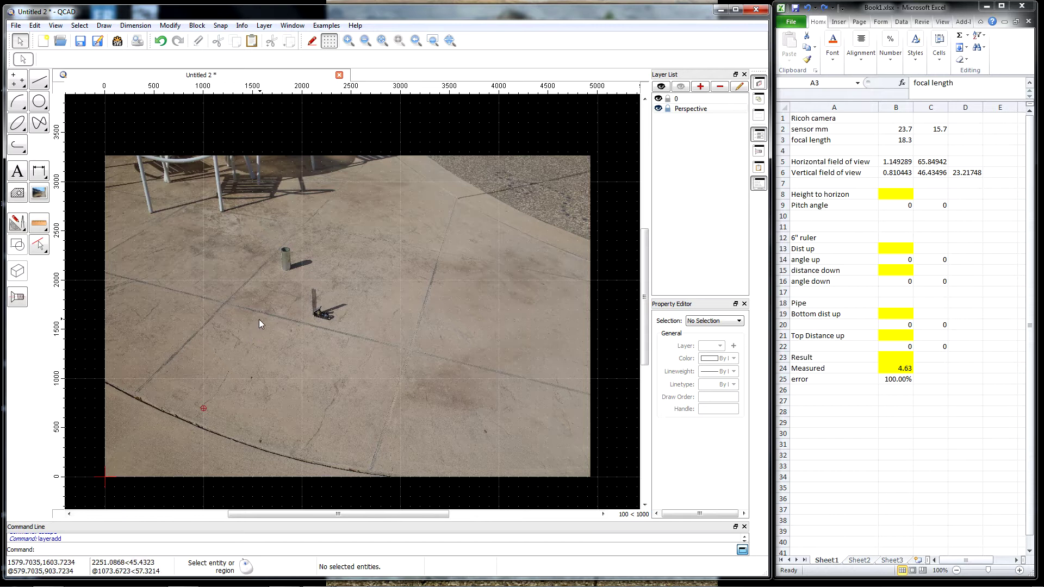
- Draw a line about 4838 units long following the concrete joint below the ruler, from near the photo's right edge to its left edge
left_click(40, 81)
left_click(18, 100)
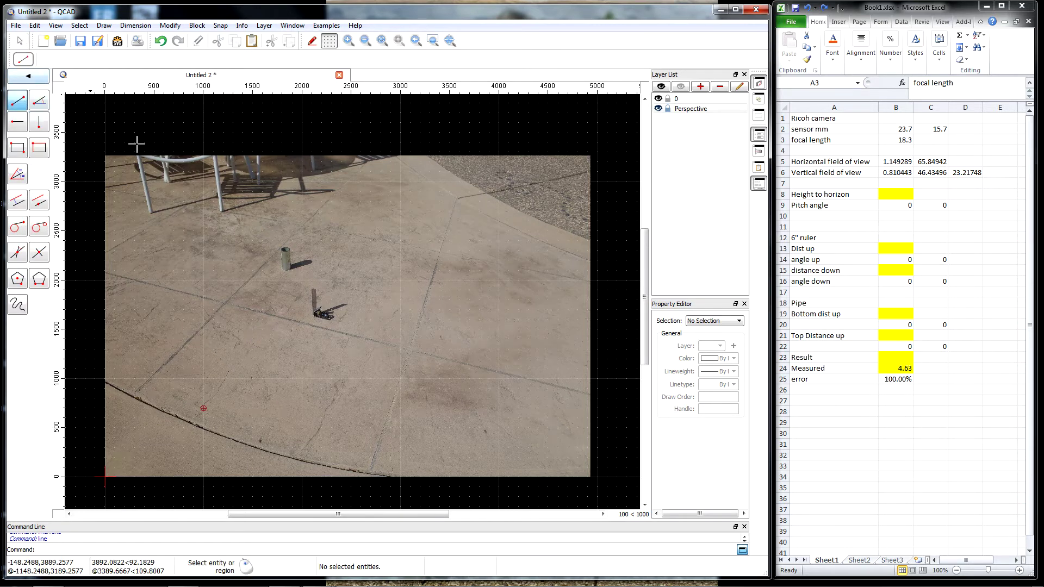
scroll(577, 388, "up", 10)
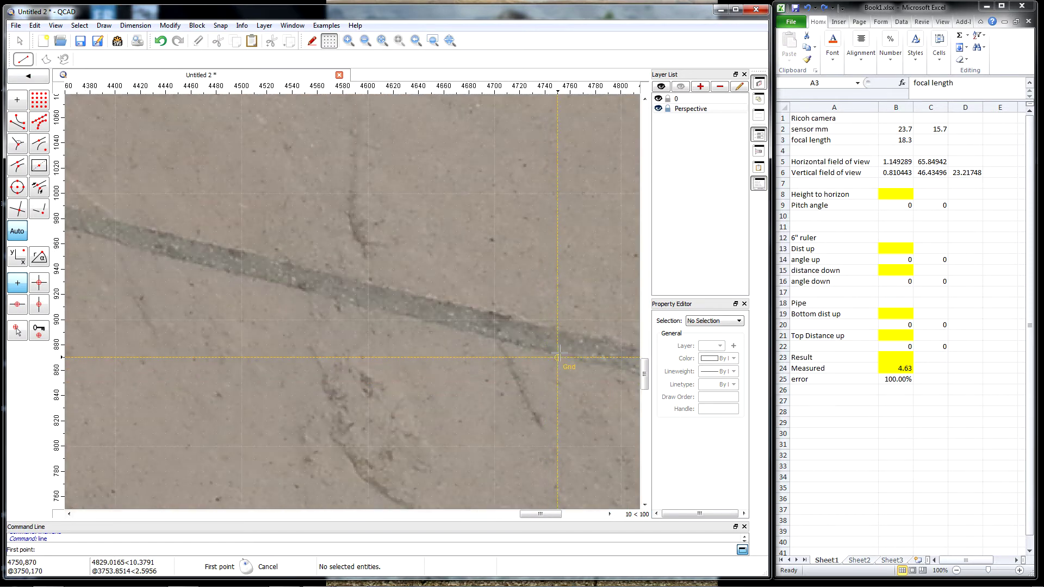
left_click(564, 355)
scroll(506, 332, "down", 10)
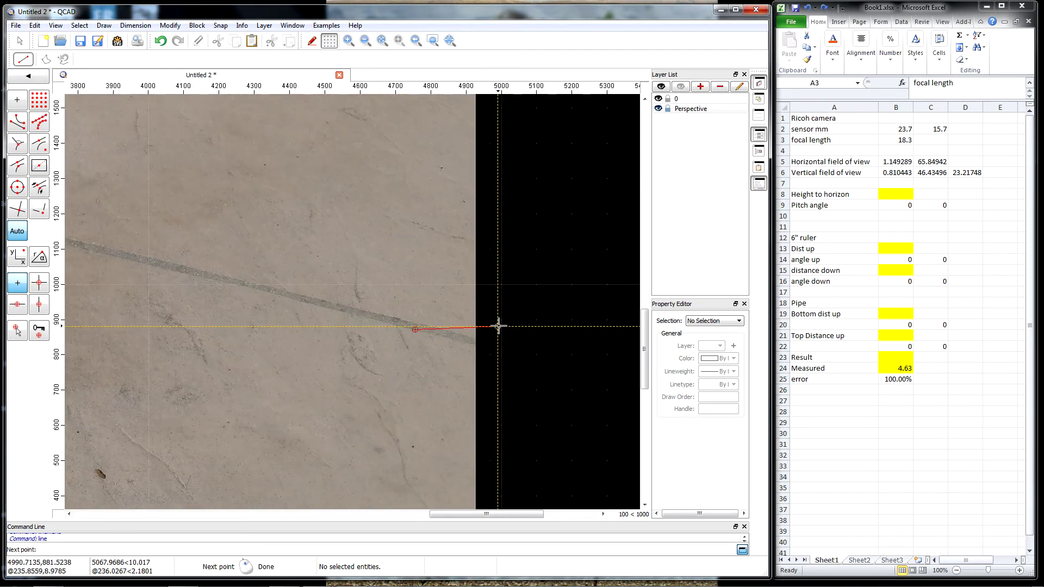
scroll(298, 280, "up", 15)
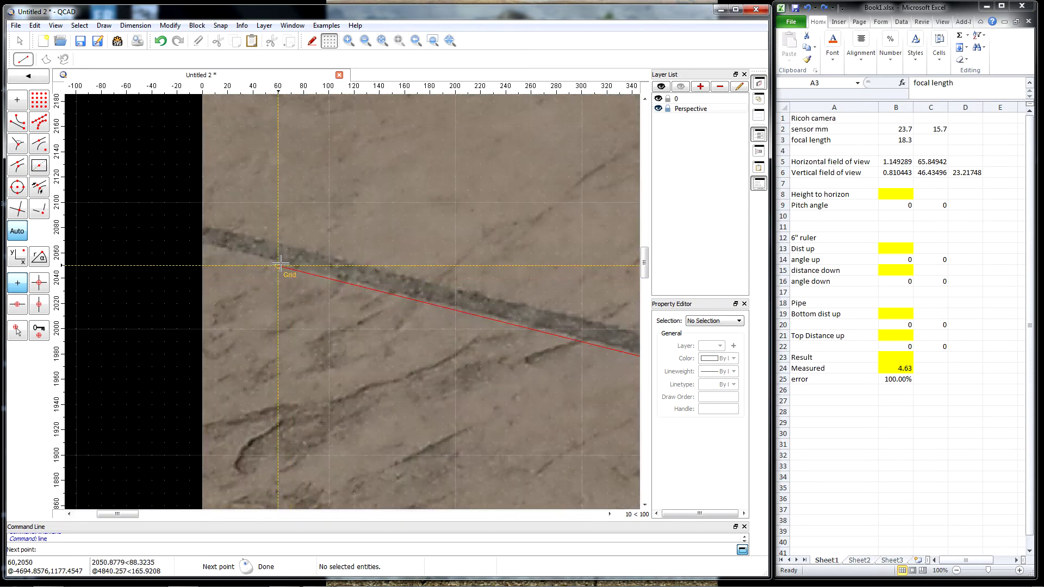
left_click(283, 261)
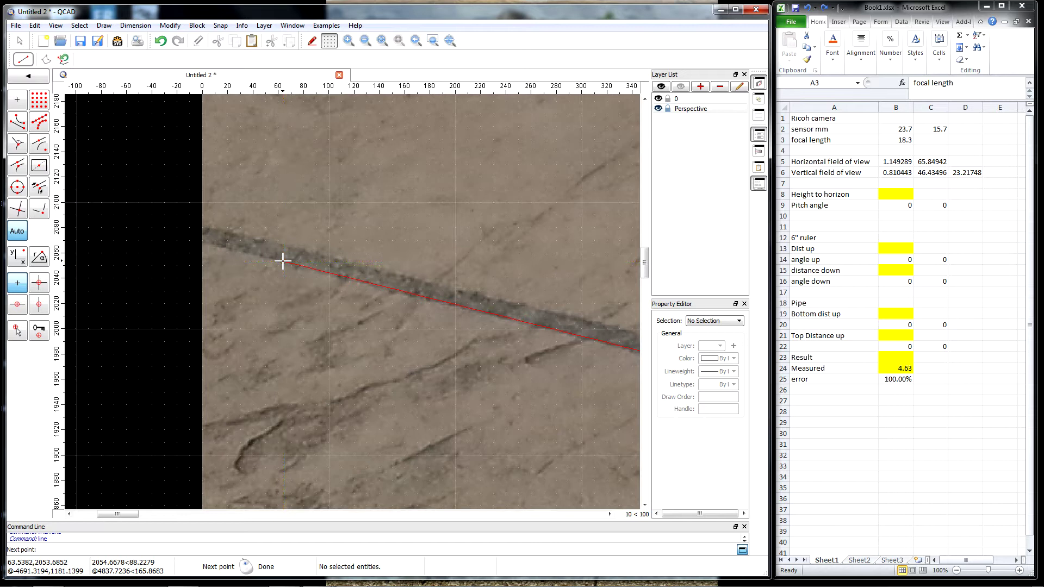
key("Escape")
scroll(250, 288, "down", 14)
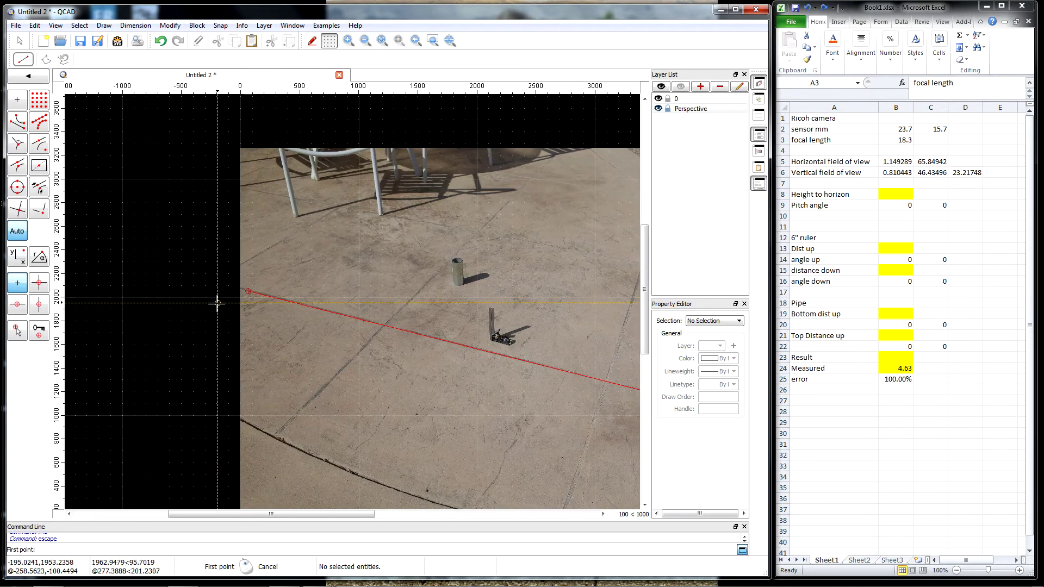
- Draw a second line about 4706 units long following the joint above the pipe, from the photo's right edge to beyond the white furniture leg
scroll(501, 306, "up", 10)
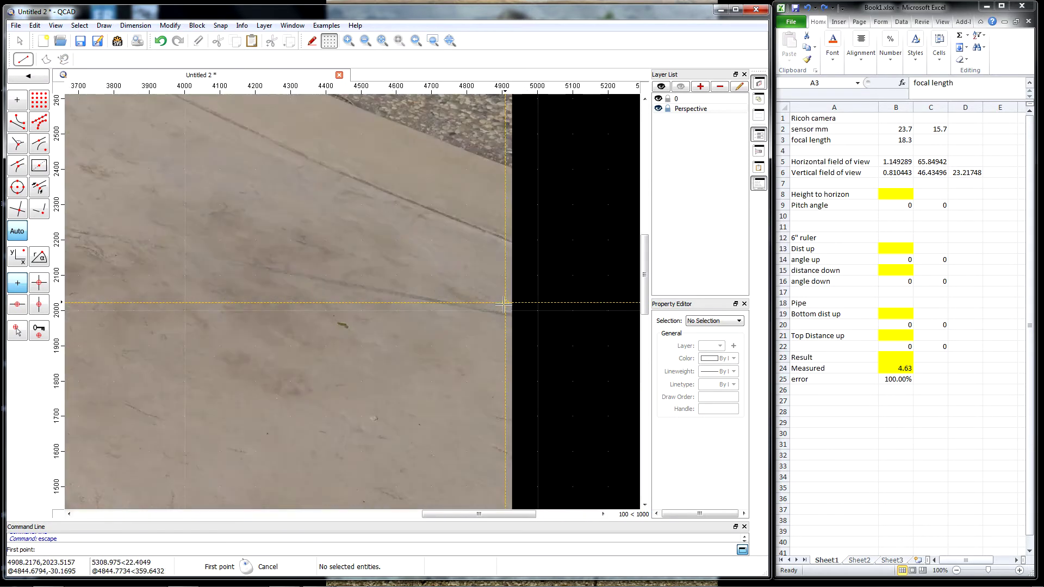
left_click(504, 325)
scroll(413, 277, "down", 10)
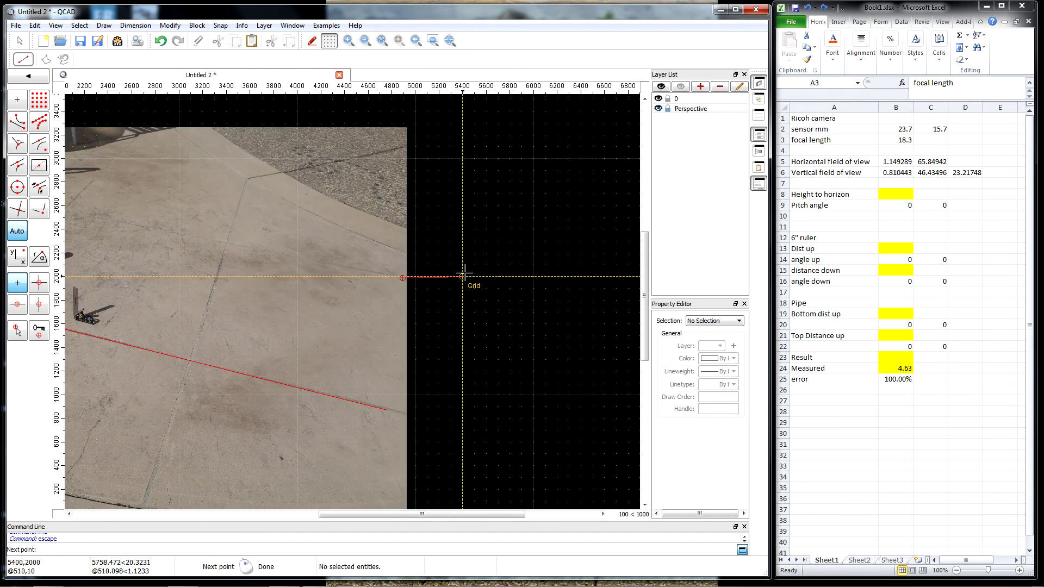
scroll(459, 273, "down", 3)
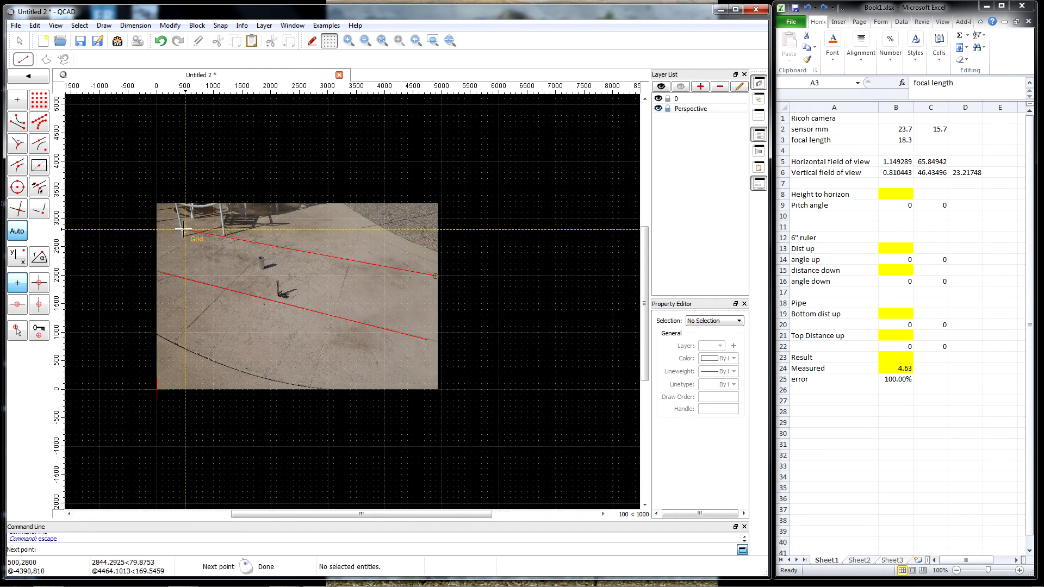
scroll(184, 231, "up", 14)
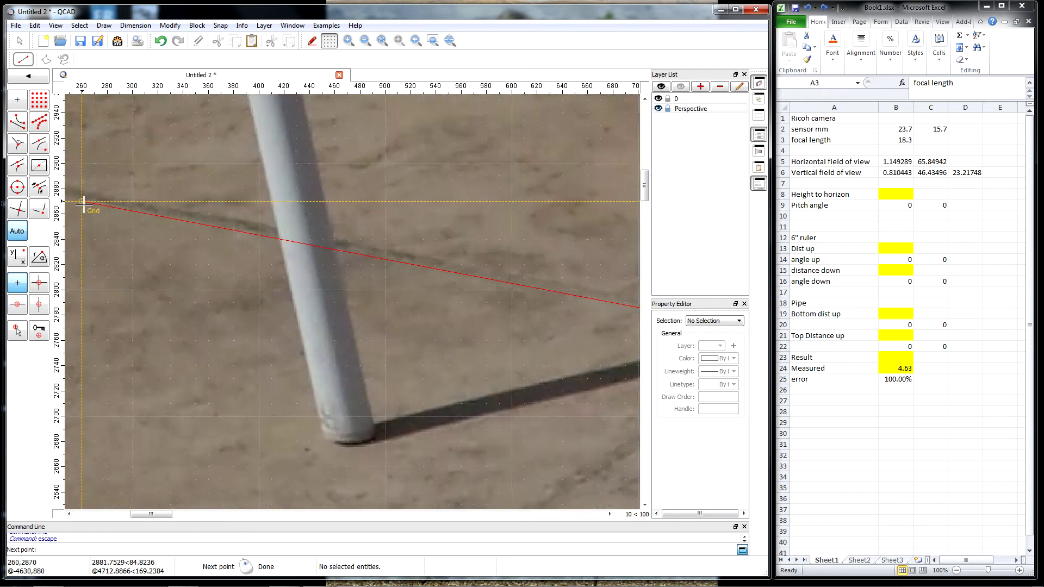
scroll(82, 202, "up", 6)
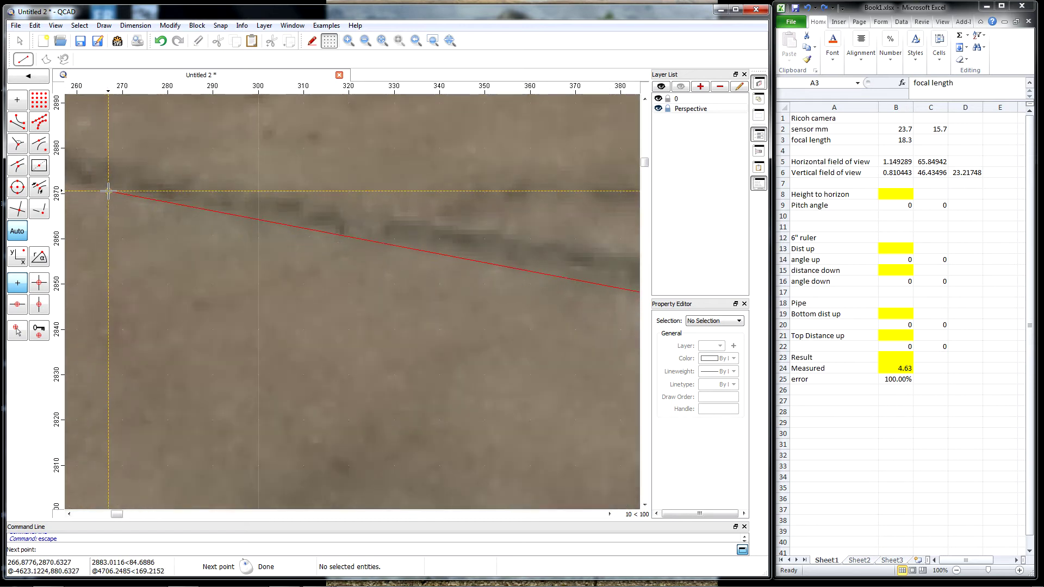
left_click(108, 191)
scroll(111, 207, "down", 8)
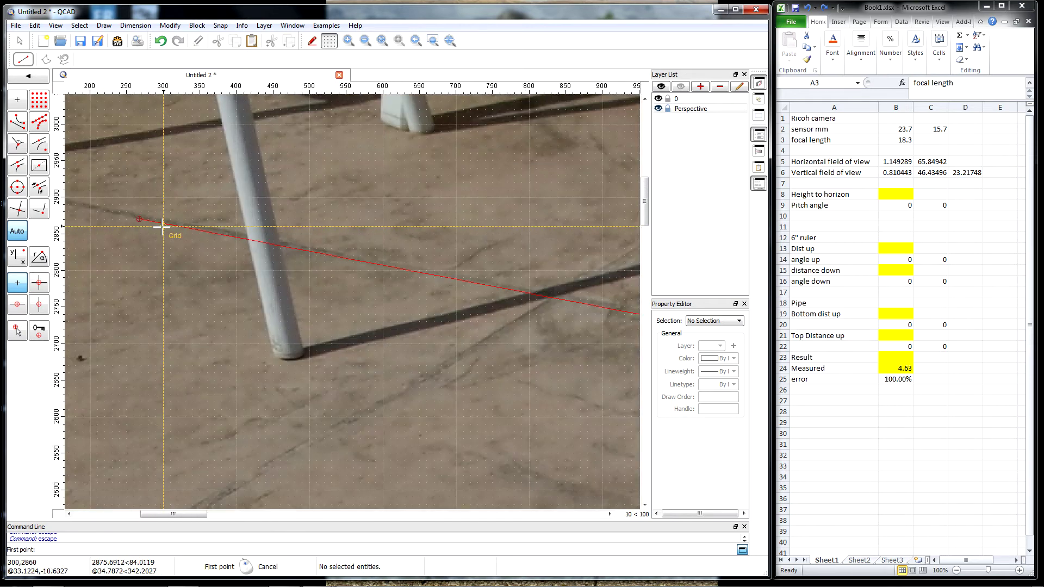
scroll(162, 226, "down", 8)
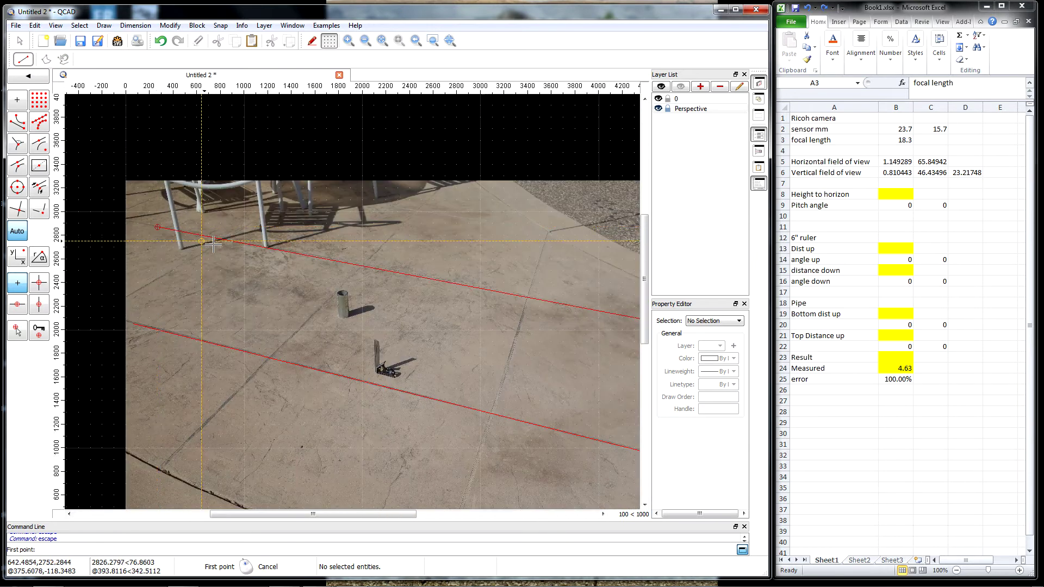
scroll(328, 398, "up", 3)
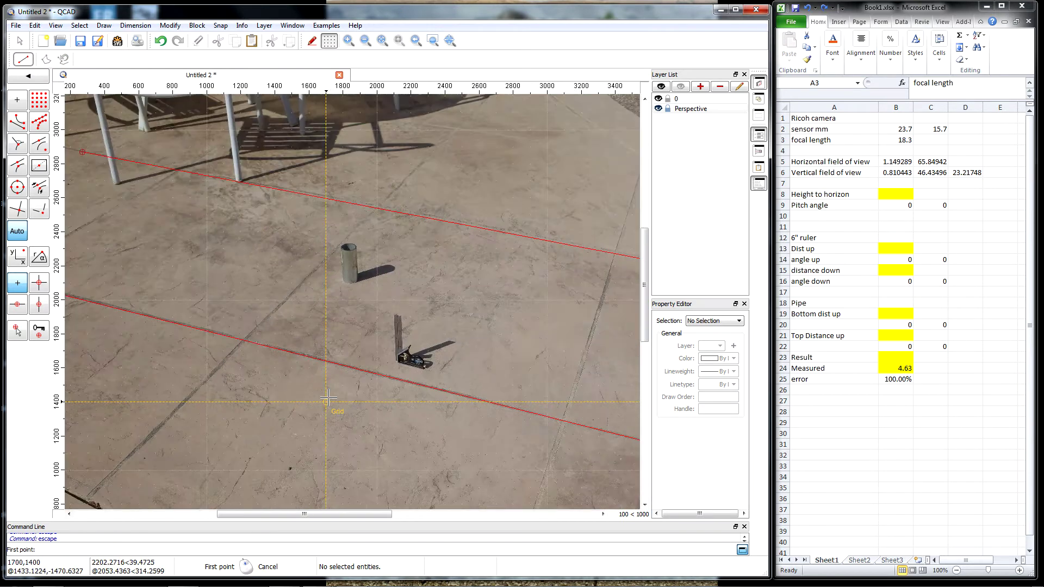
scroll(328, 398, "up", 10)
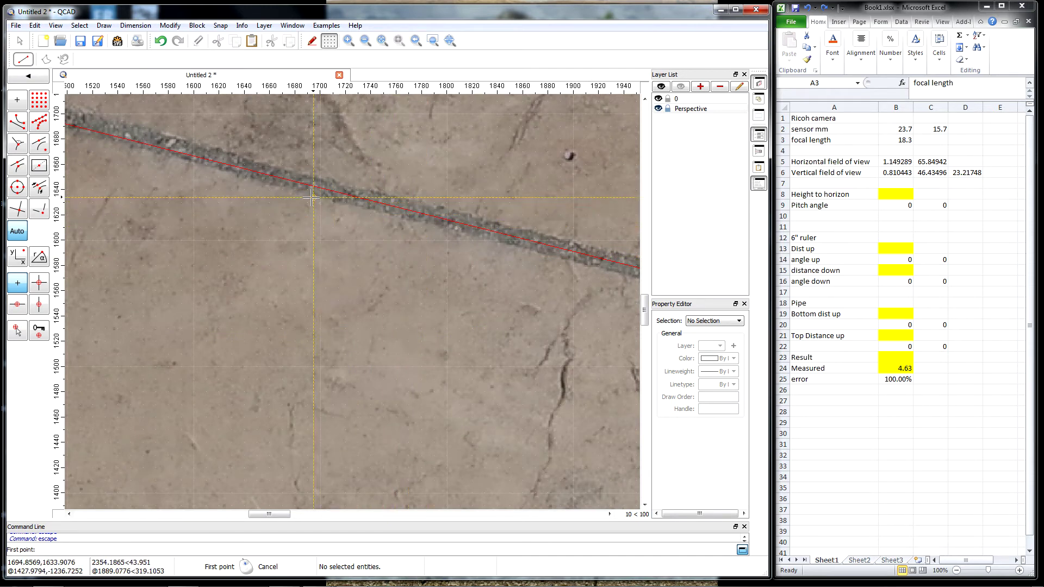
scroll(309, 269, "down", 12)
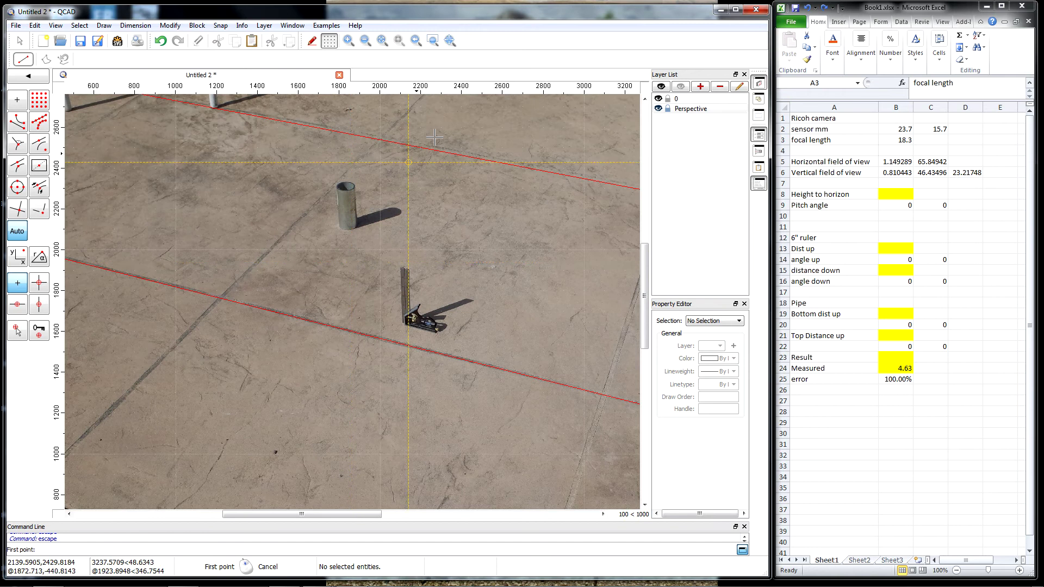
- Draw a third line about 3180 units long along the diagonal joint behind the pipe, from near the curved edge to the chair's shadow
scroll(514, 140, "up", 2)
scroll(514, 139, "up", 10)
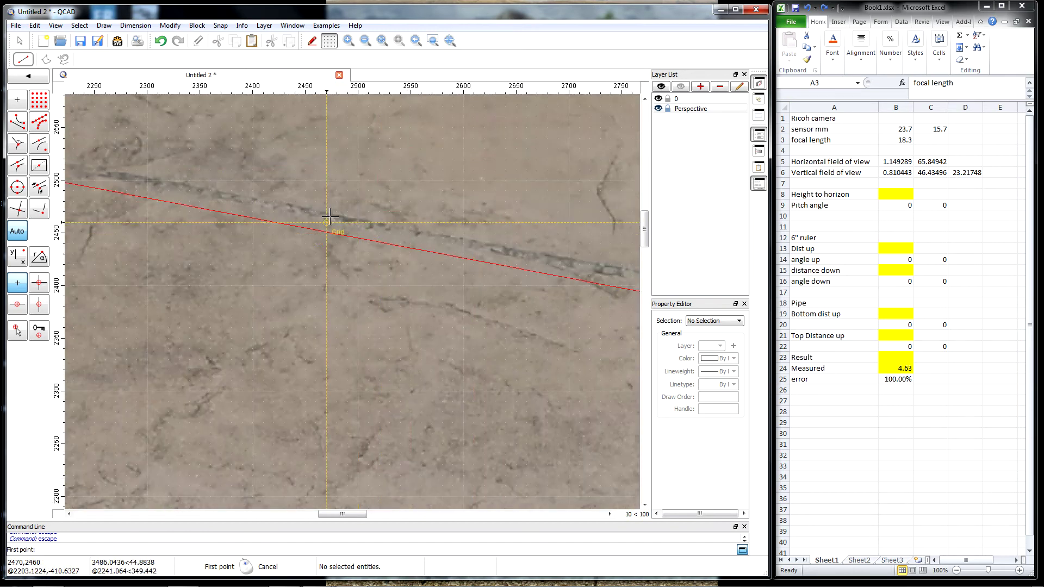
scroll(306, 232, "down", 10)
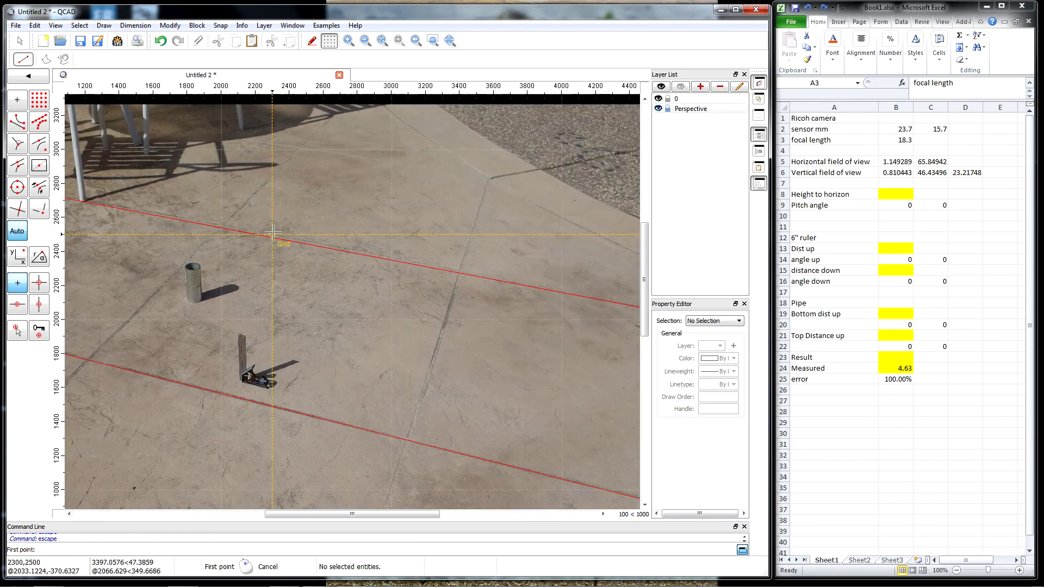
scroll(284, 235, "down", 3)
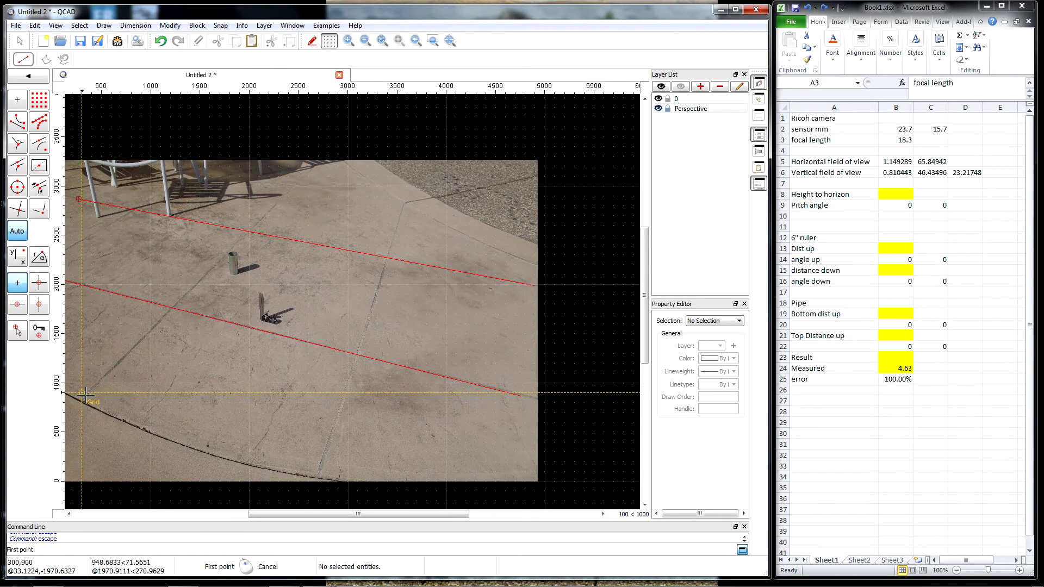
scroll(82, 392, "up", 12)
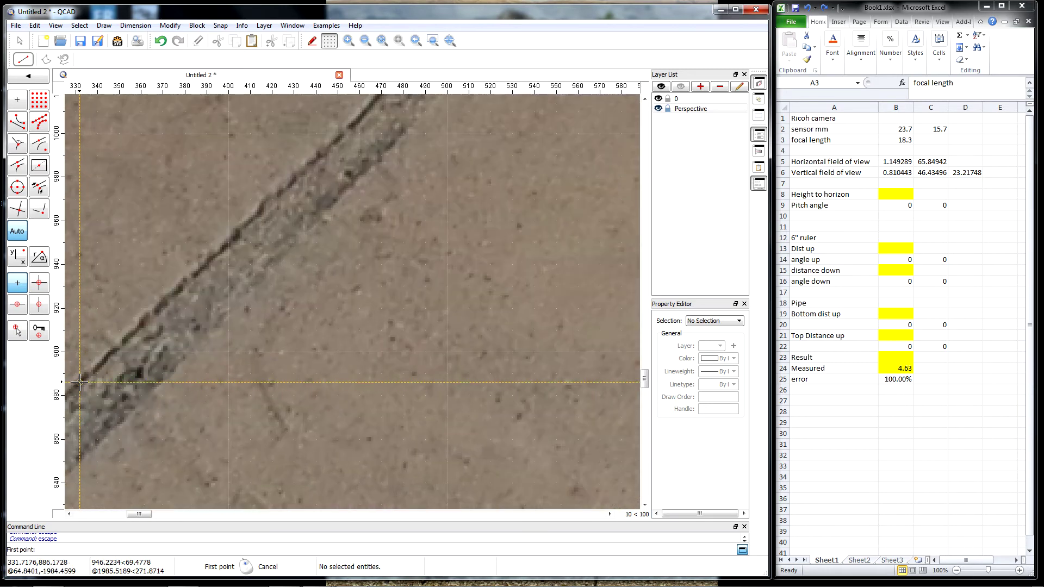
left_click(79, 383)
scroll(82, 386, "down", 14)
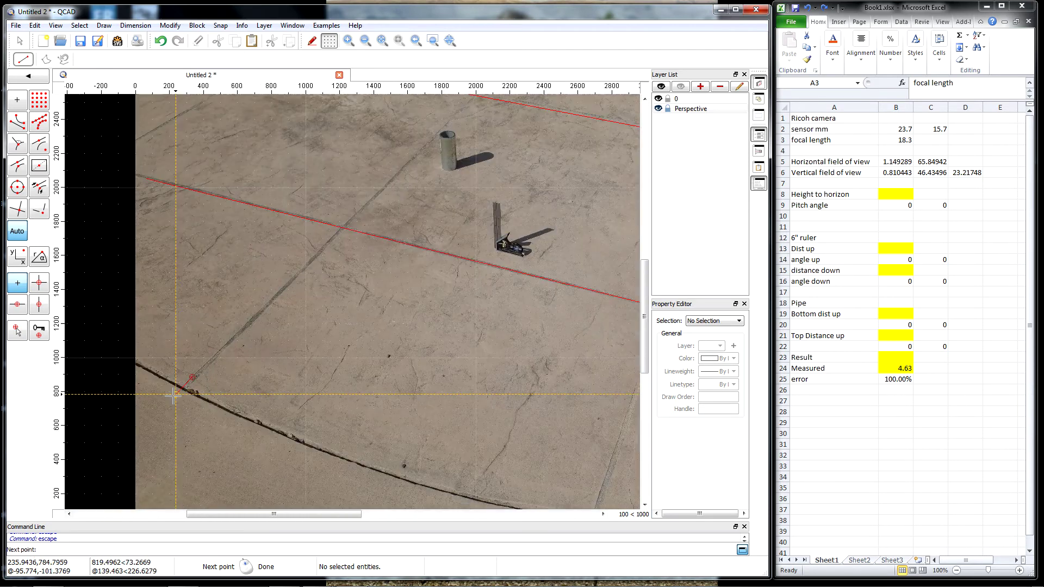
scroll(346, 223, "down", 2)
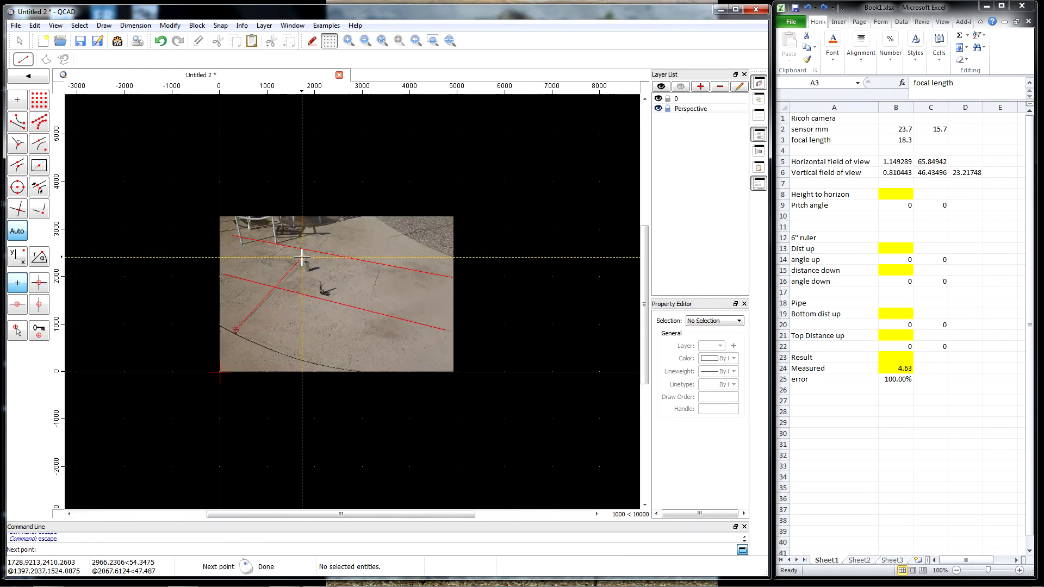
scroll(351, 215, "up", 4)
scroll(350, 216, "up", 10)
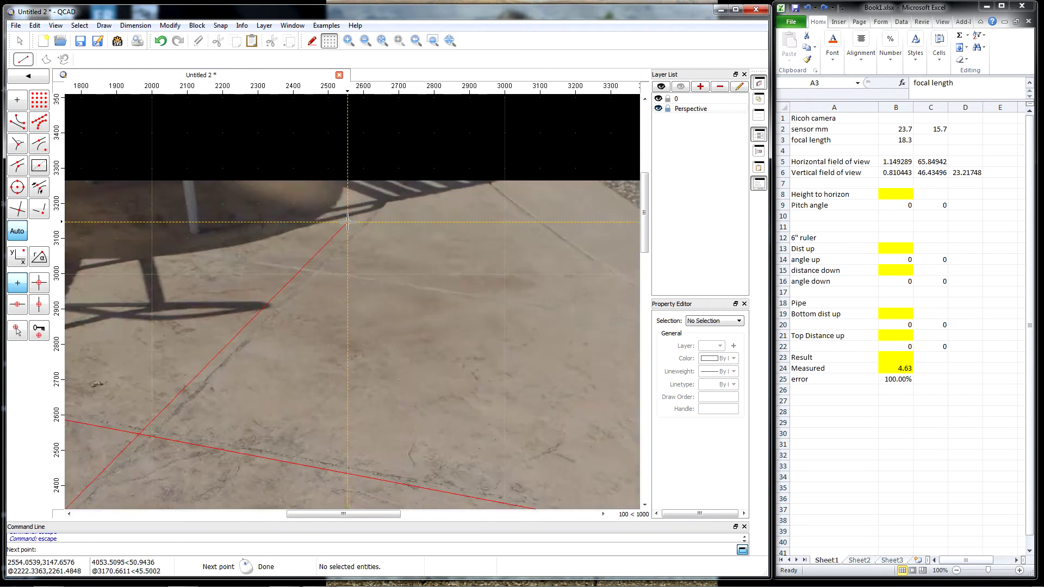
left_click(402, 245)
scroll(251, 251, "down", 5)
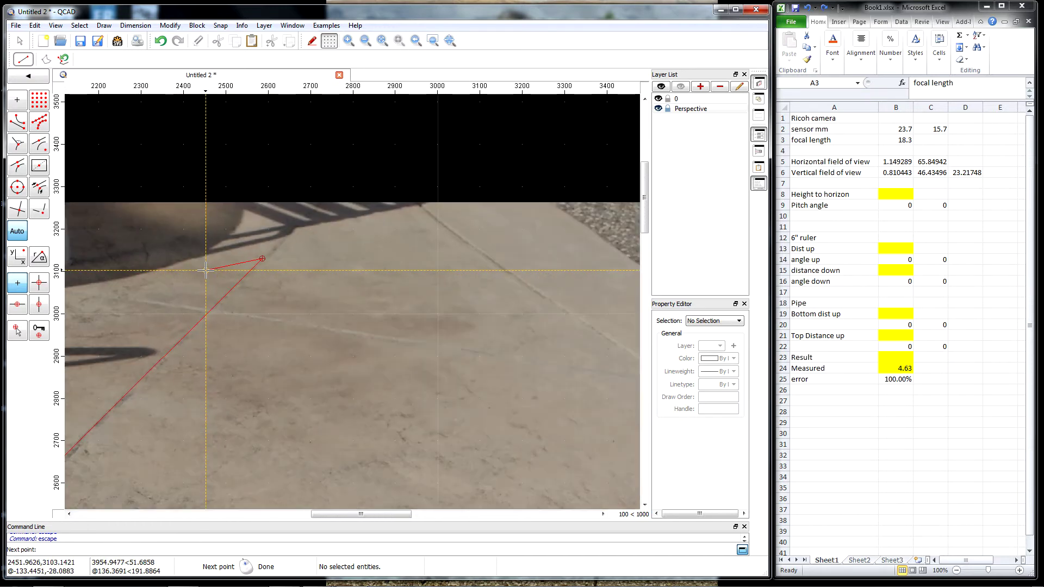
right_click(210, 269)
- Draw a fourth line about 2805 units long along the joint beyond the ruler, from near the photo's bottom edge to the junction by the gravel
scroll(217, 267, "down", 8)
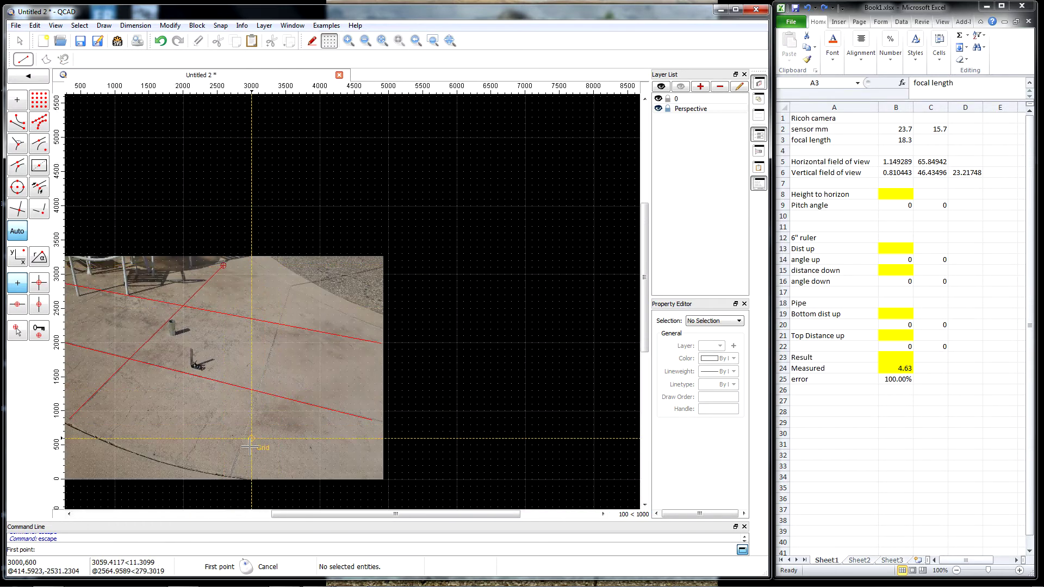
scroll(232, 487, "up", 10)
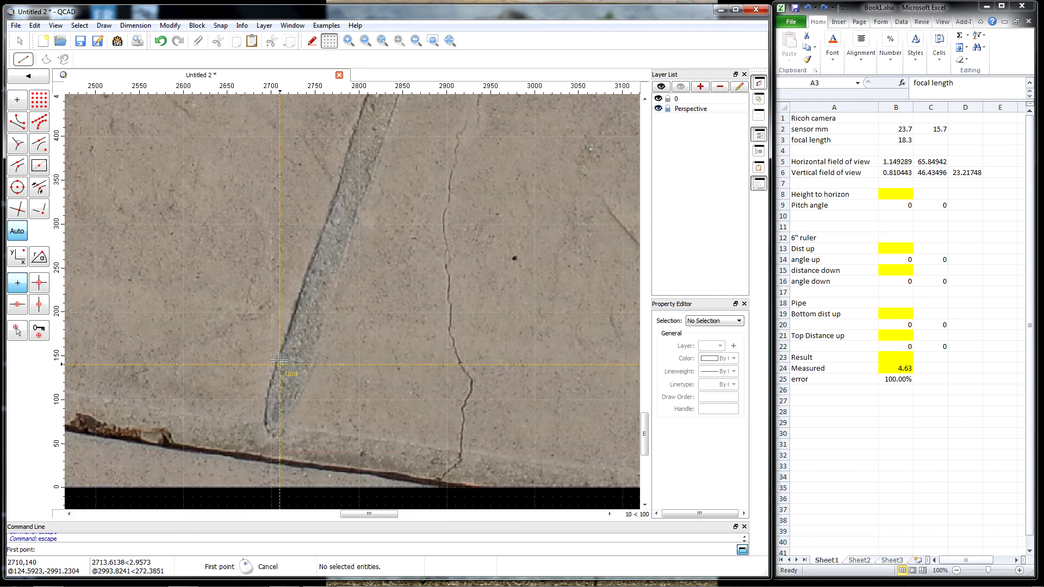
left_click(279, 356)
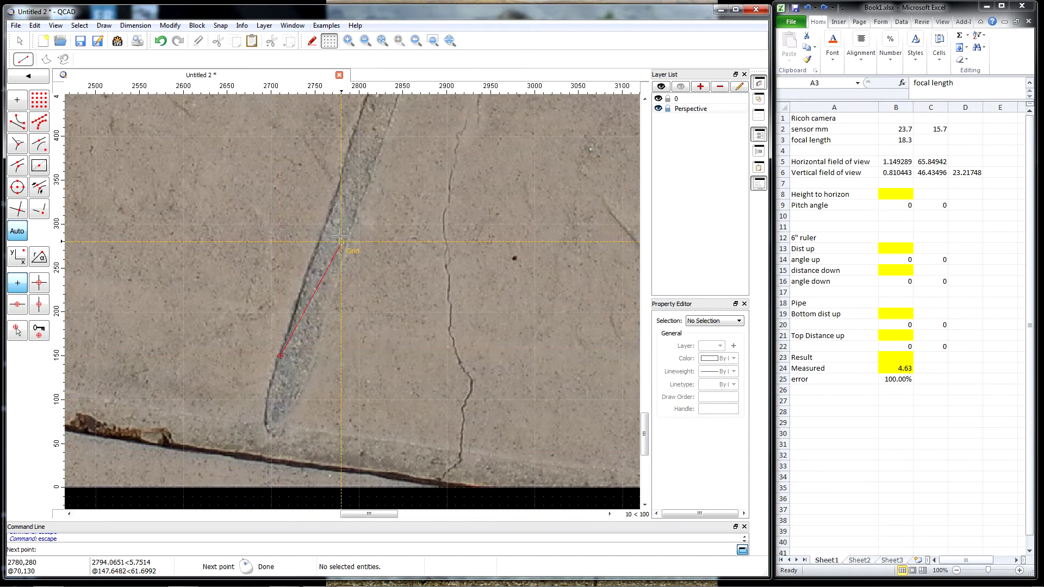
scroll(296, 308, "down", 10)
scroll(330, 206, "up", 10)
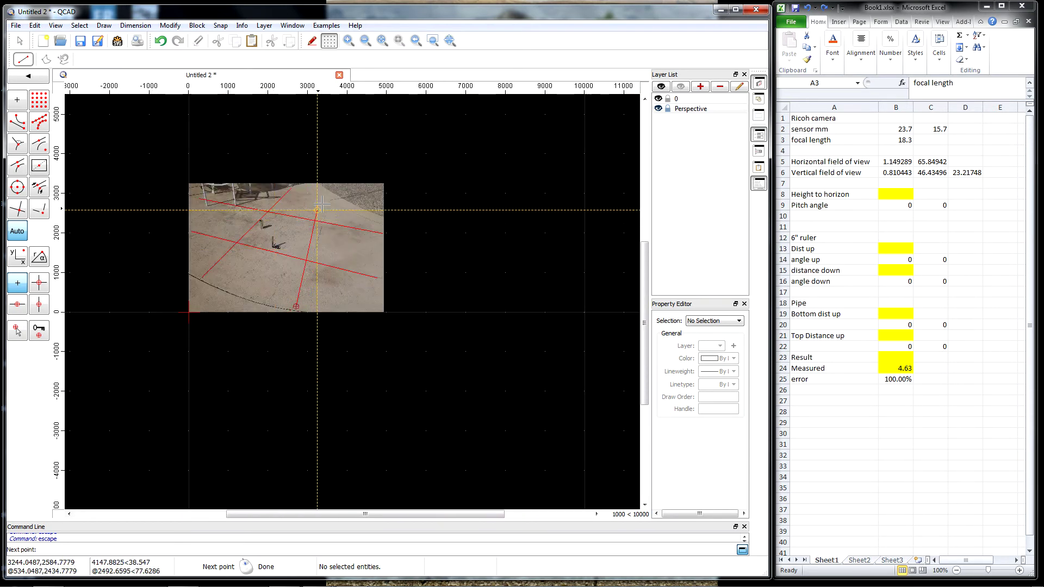
scroll(330, 205, "up", 6)
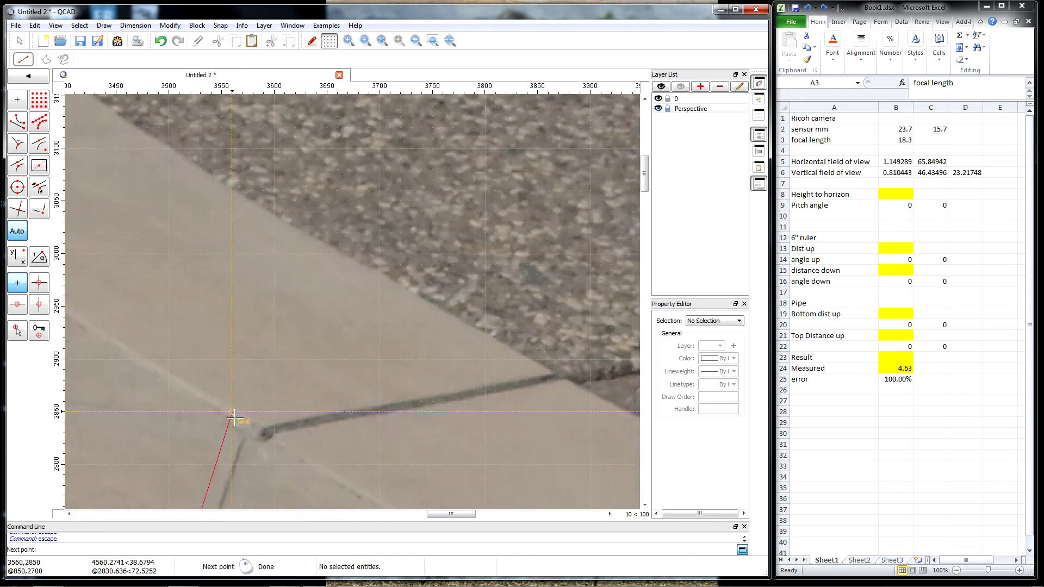
left_click(242, 443)
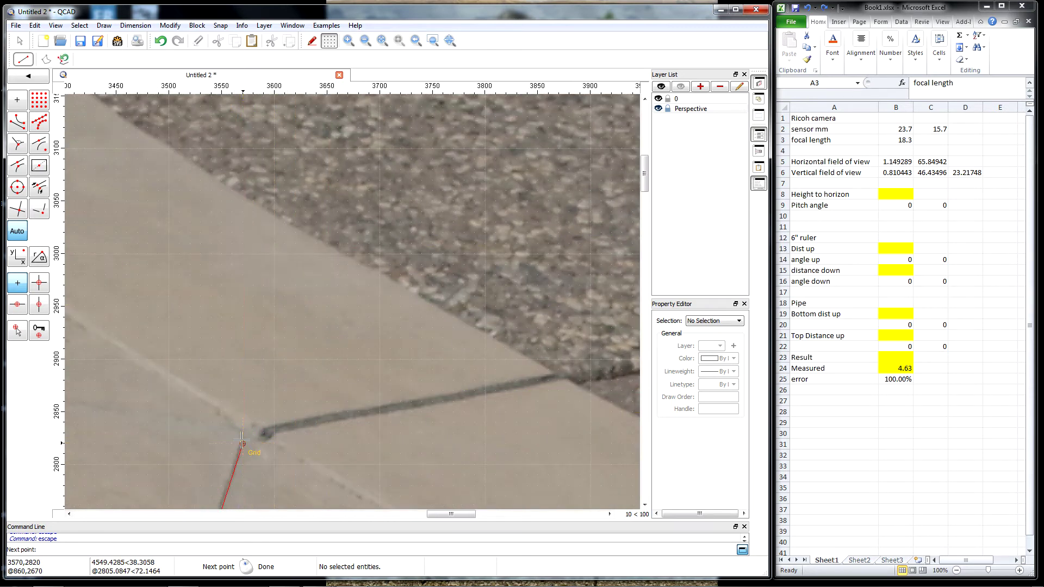
scroll(326, 328, "down", 12)
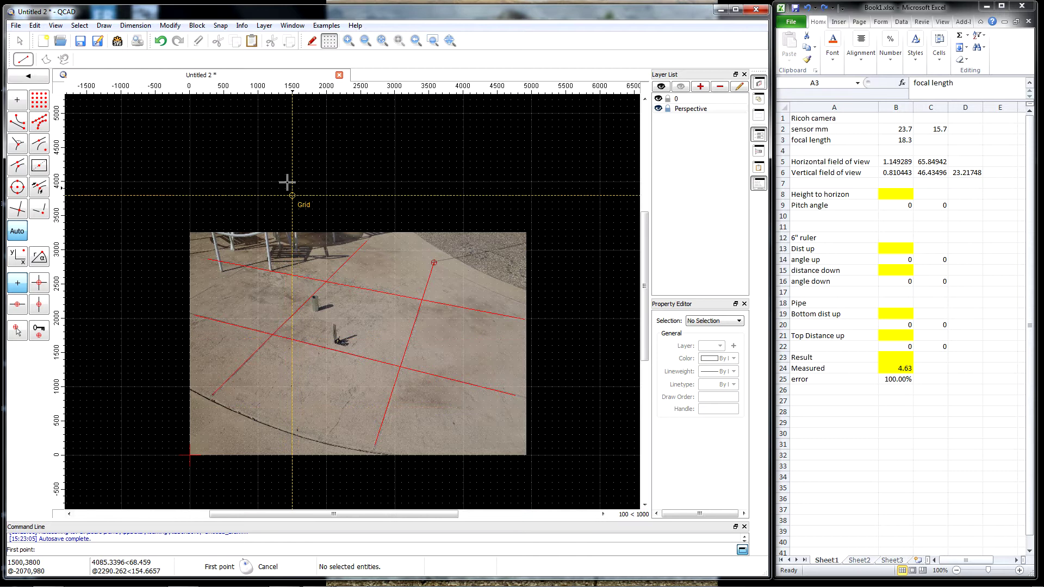
- Extend each pair of perspective lines to its intersection with Trim Both, forming the two vanishing points
scroll(351, 290, "down", 2)
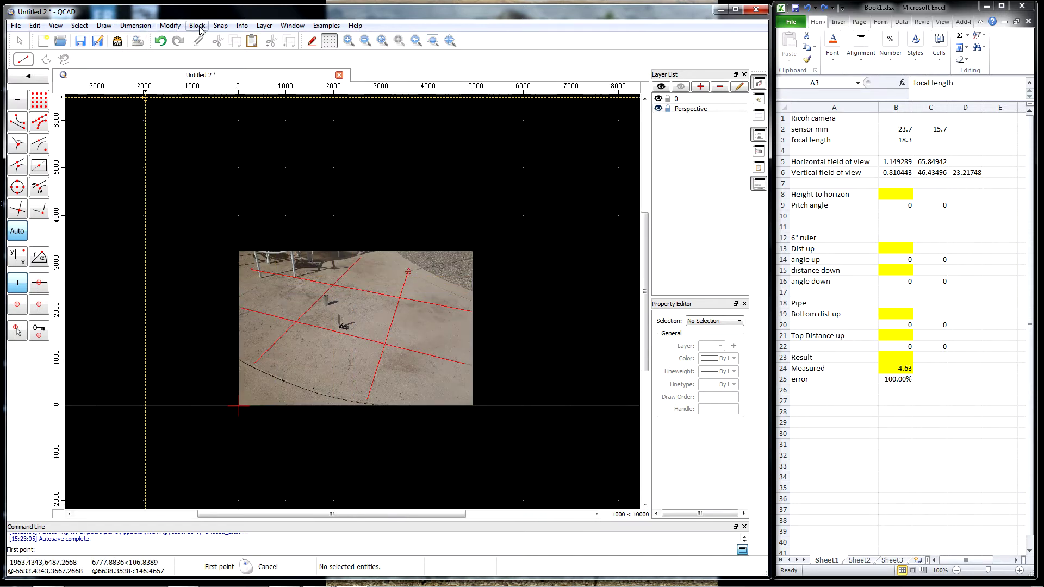
left_click(173, 26)
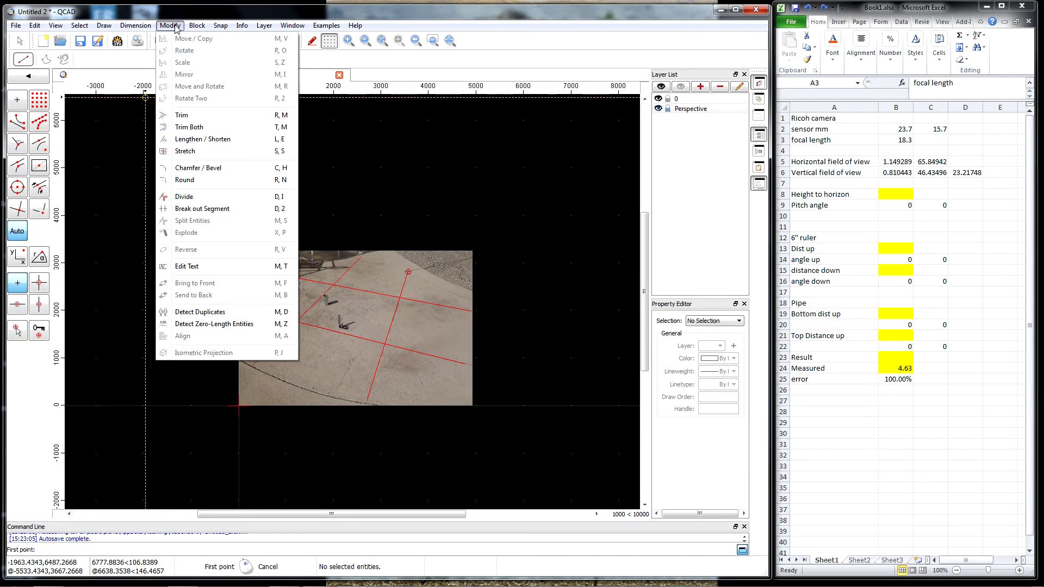
left_click(192, 127)
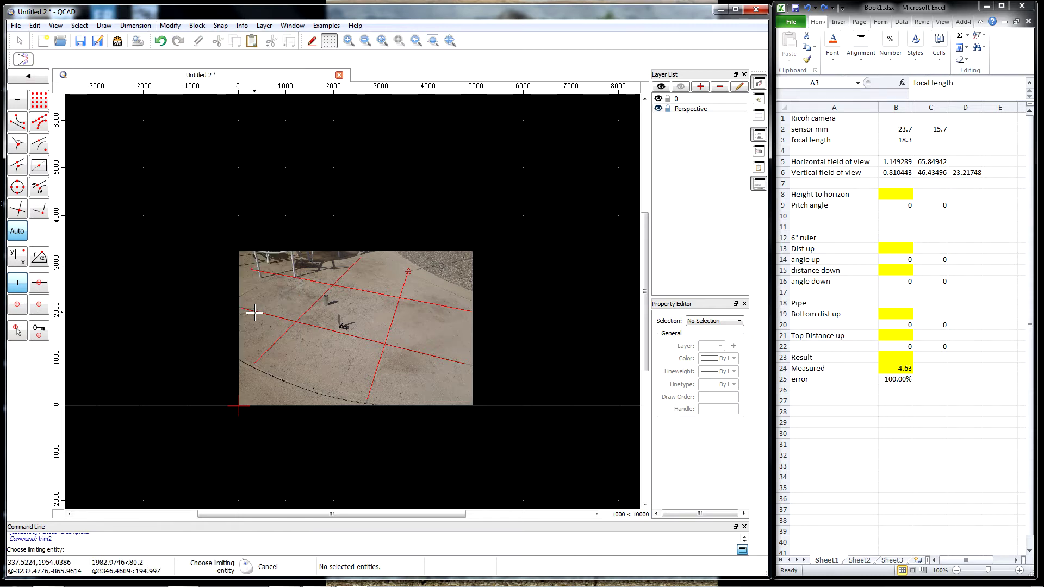
scroll(503, 328, "down", 4)
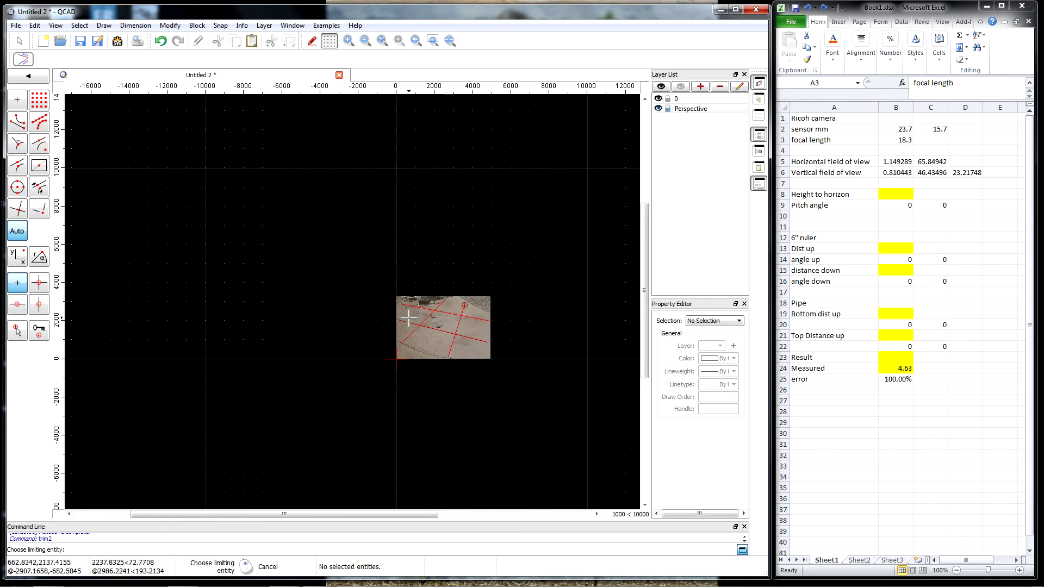
left_click(407, 323)
left_click(445, 307)
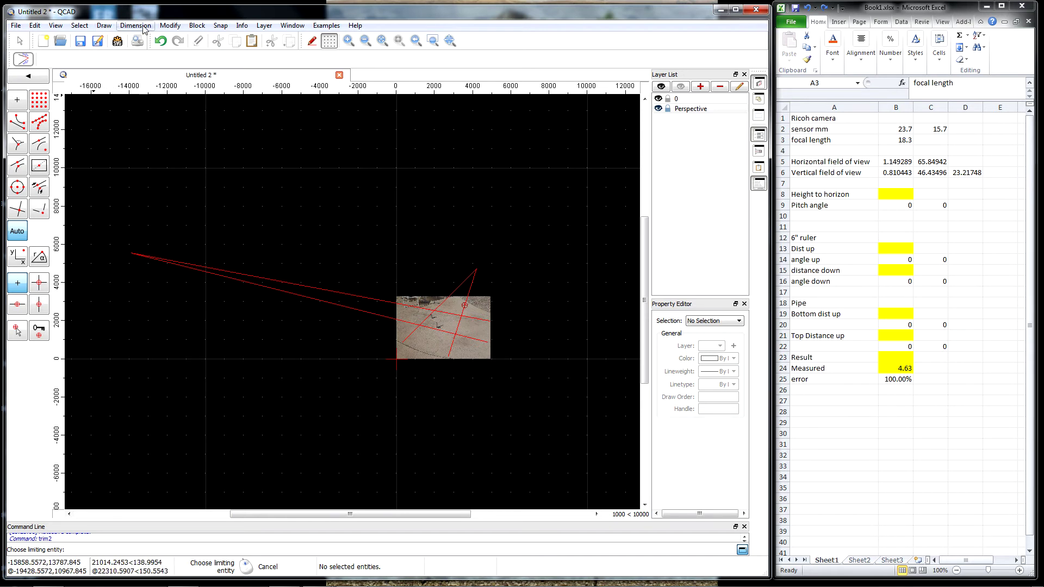
- Draw the horizon line connecting the far vanishing point beyond the photo's left side with the one above the photo
left_click(39, 78)
left_click(17, 104)
left_click(130, 251)
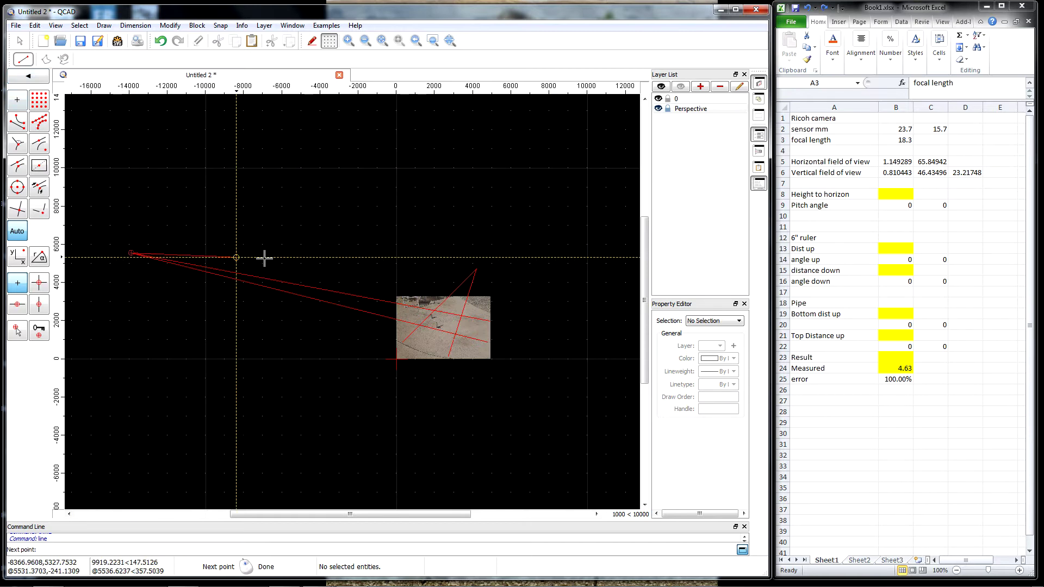
left_click(476, 268)
key("Escape")
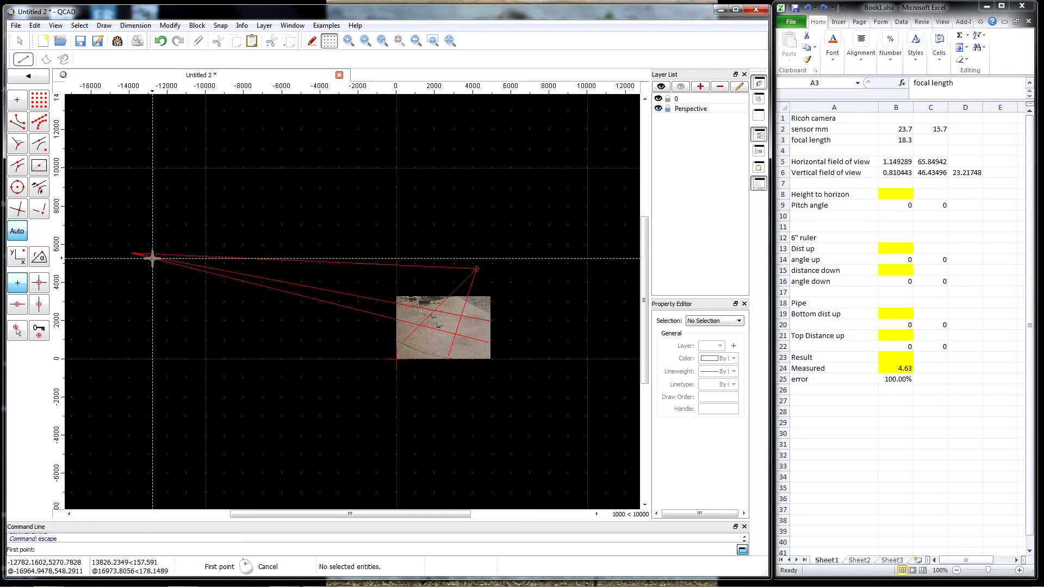
scroll(496, 345, "up", 6)
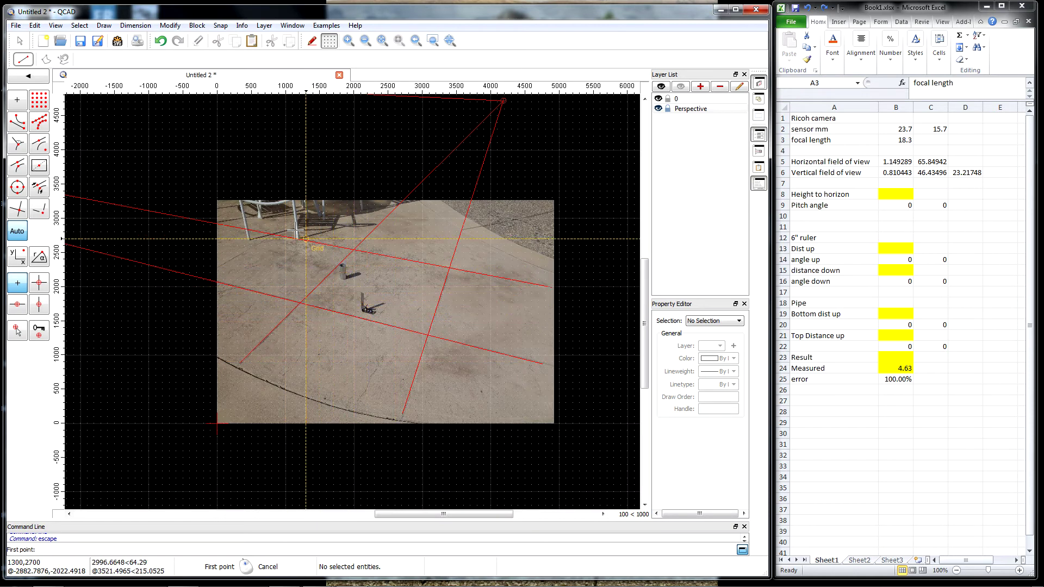
scroll(501, 288, "down", 4)
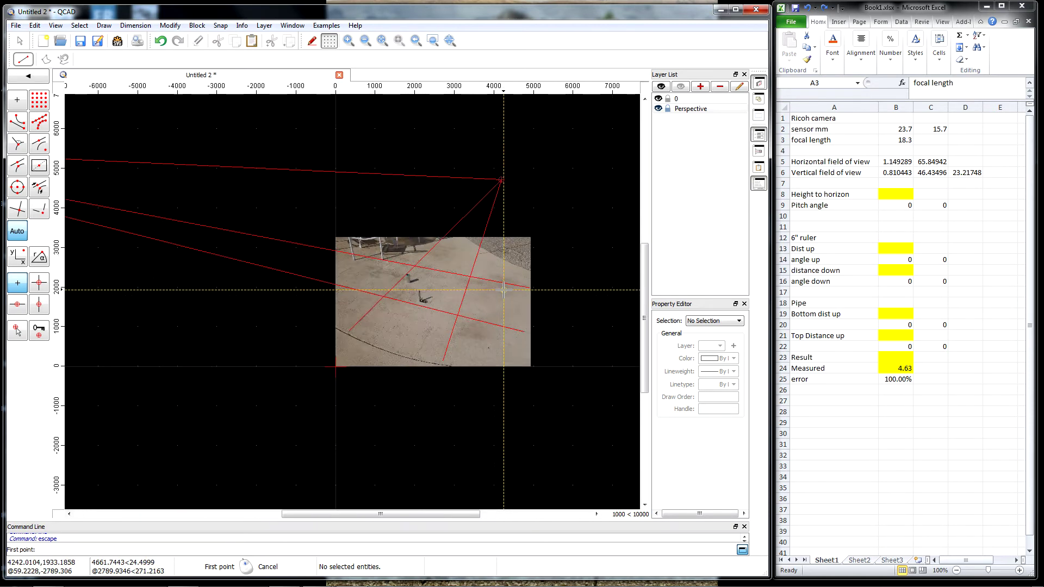
scroll(373, 222, "down", 2)
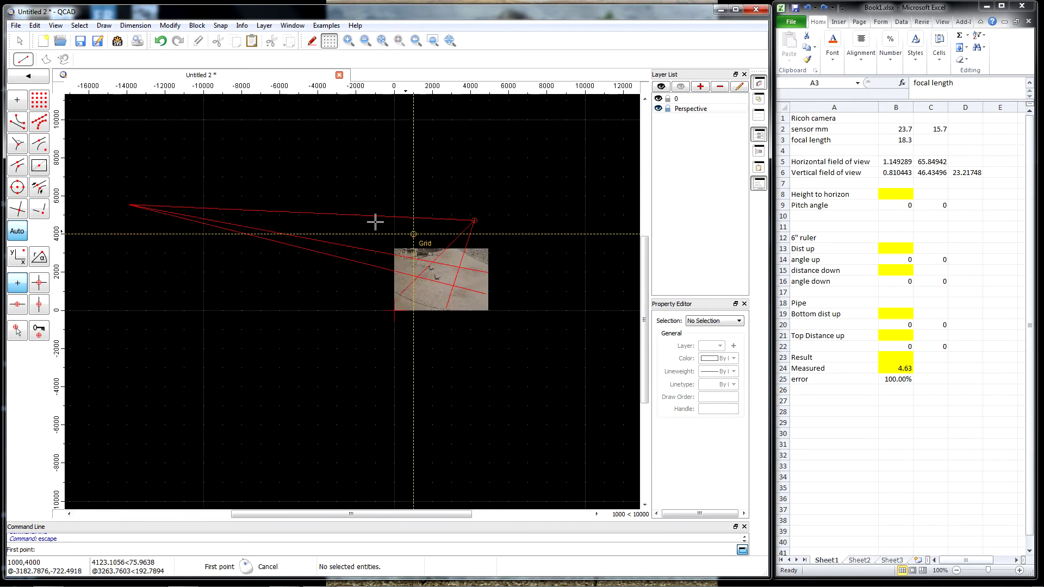
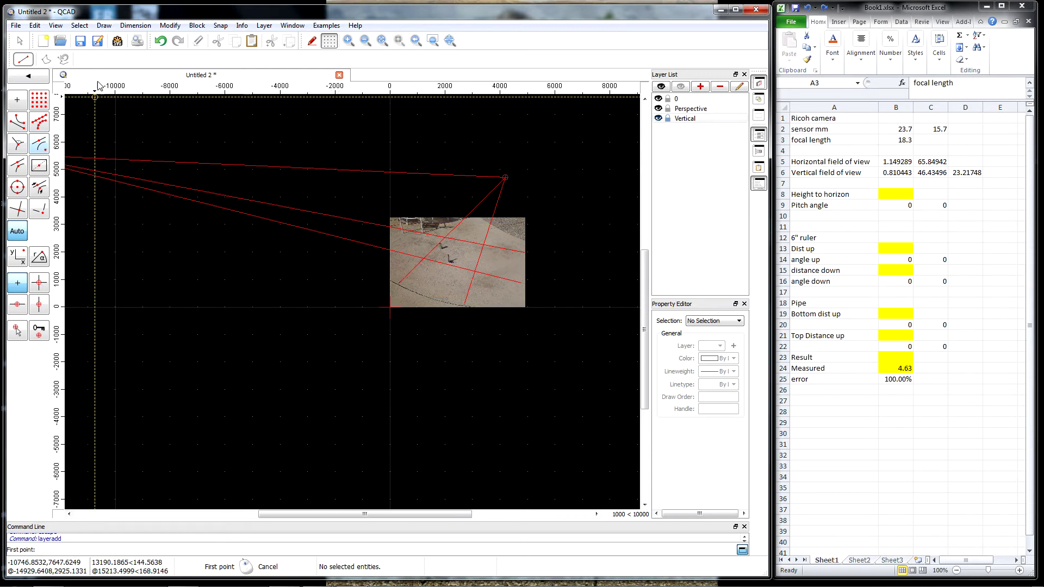
- On the Vertical layer, draw a line 4928 units along the photo's bottom edge from the origin and continue it diagonally to the upper-left corner
left_click(28, 76)
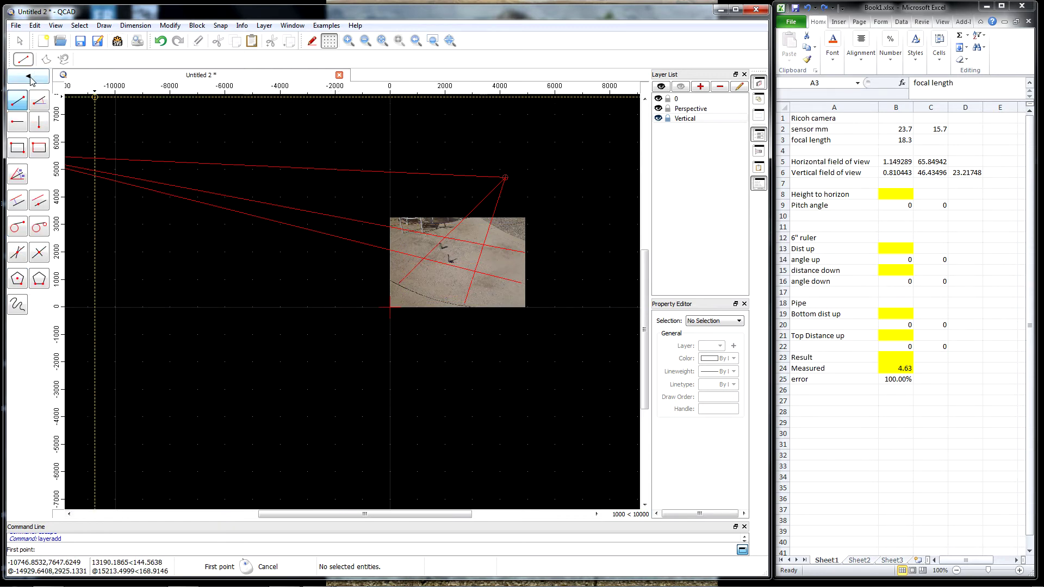
left_click(38, 99)
scroll(393, 325, "up", 1)
scroll(392, 325, "up", 5)
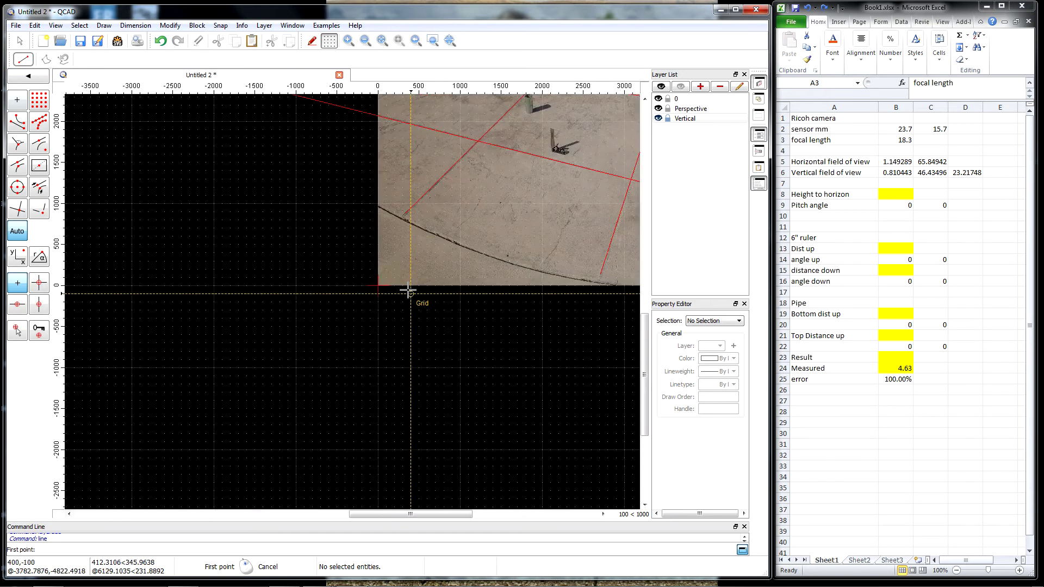
left_click(396, 284)
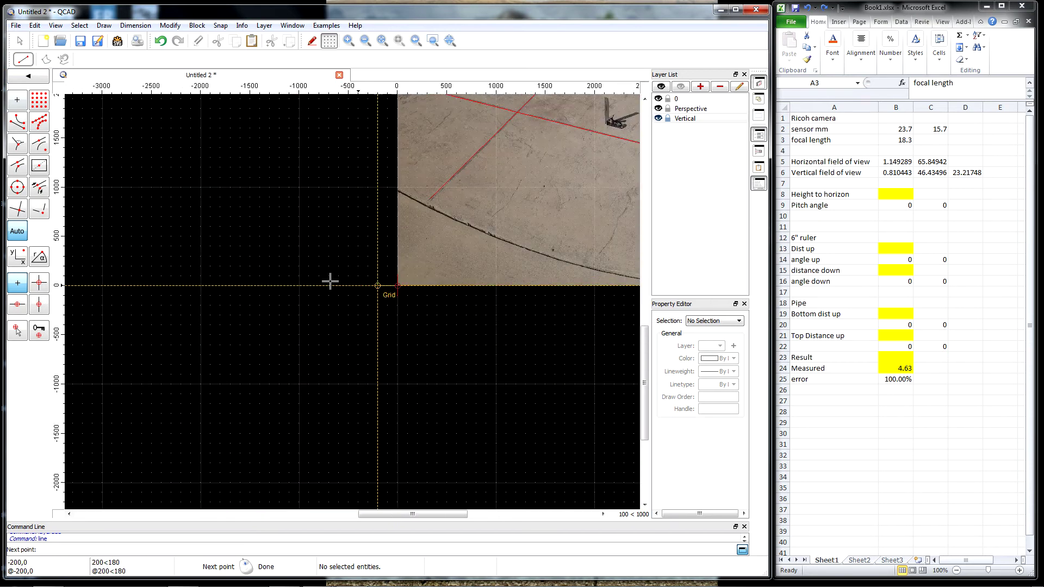
scroll(328, 282, "down", 5)
scroll(375, 290, "up", 4)
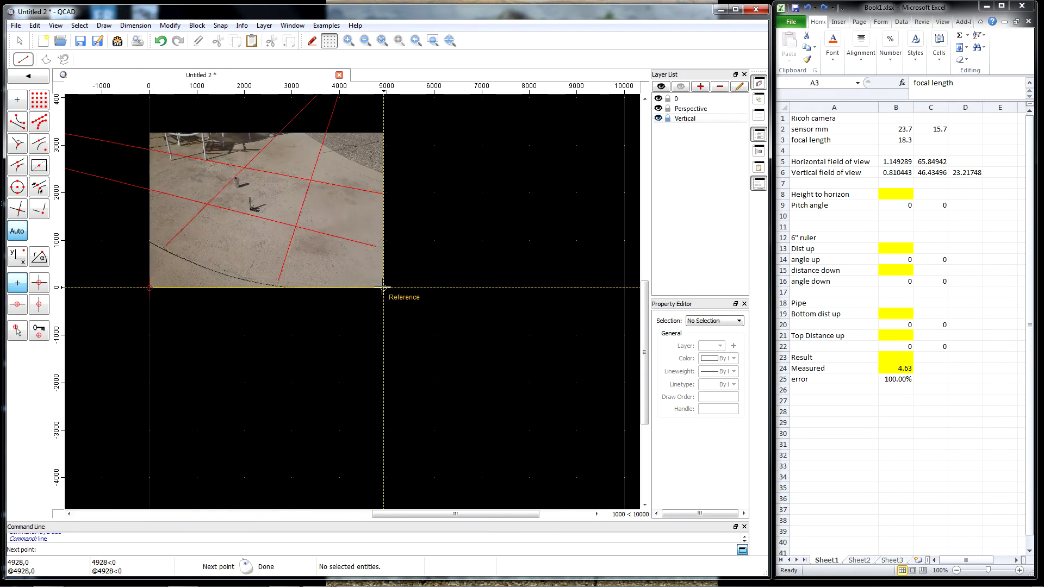
scroll(379, 286, "down", 3)
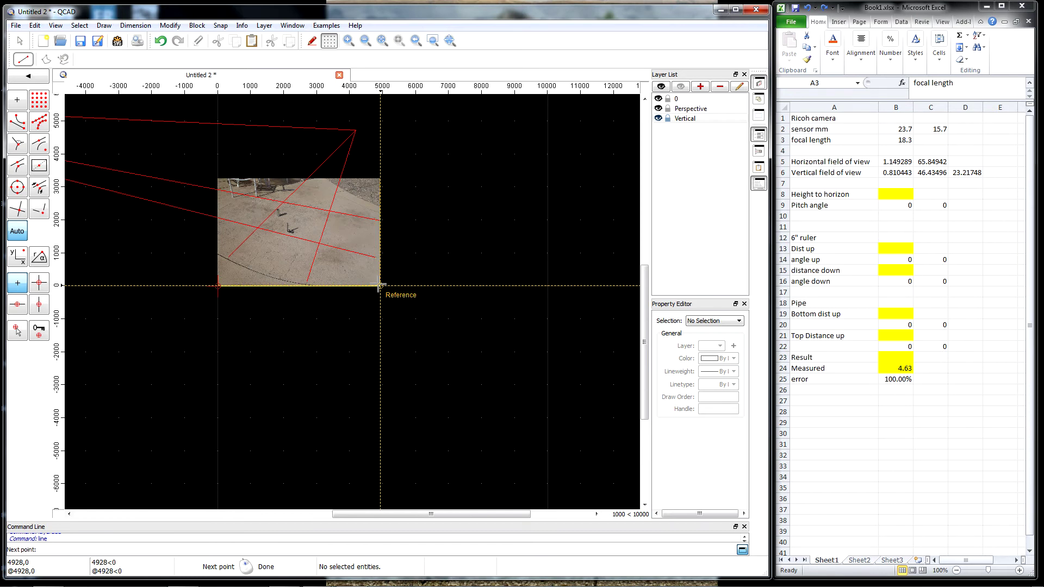
left_click(379, 285)
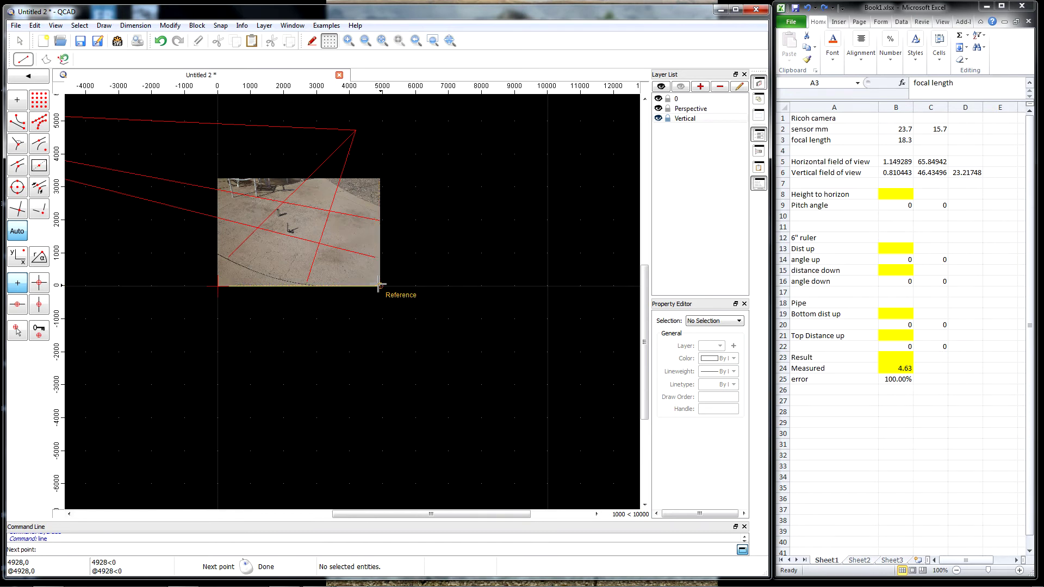
left_click(217, 178)
key("Escape")
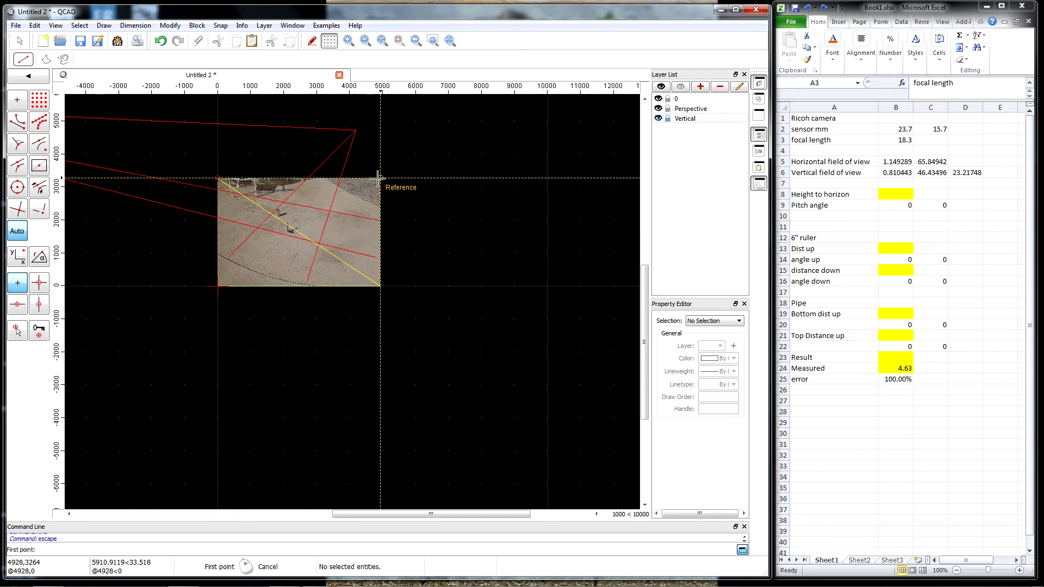
- Draw the opposite diagonal, about 5911 units long, from the photo's upper-right corner to the origin
left_click(378, 177)
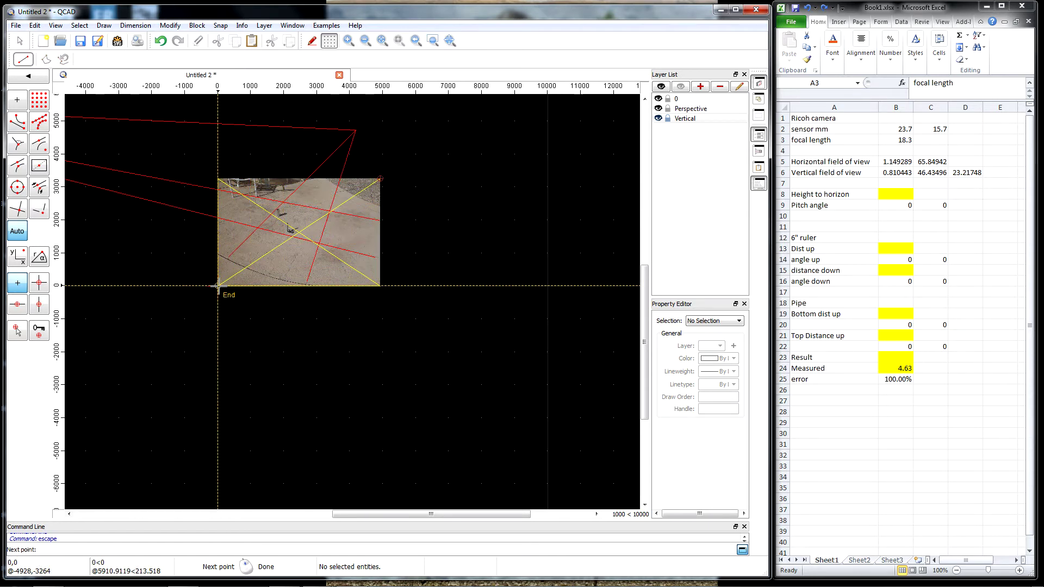
left_click(217, 285)
key("Escape")
scroll(173, 157, "up", 3)
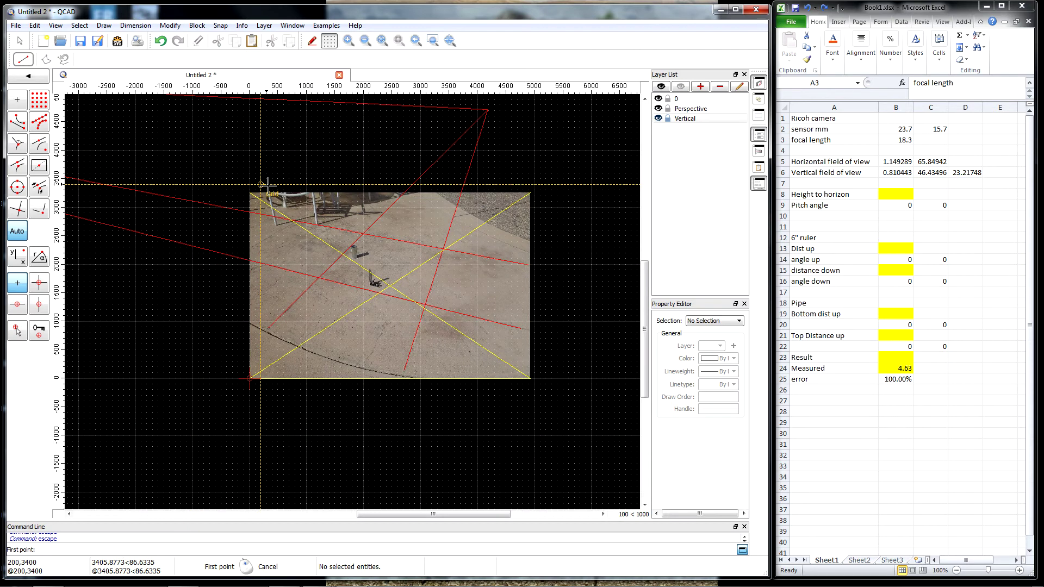
- Draw a line from the diagonals' intersection at the photo's center perpendicular to the horizon line above the photo
scroll(408, 272, "up", 4)
scroll(408, 293, "down", 4)
scroll(411, 298, "up", 1)
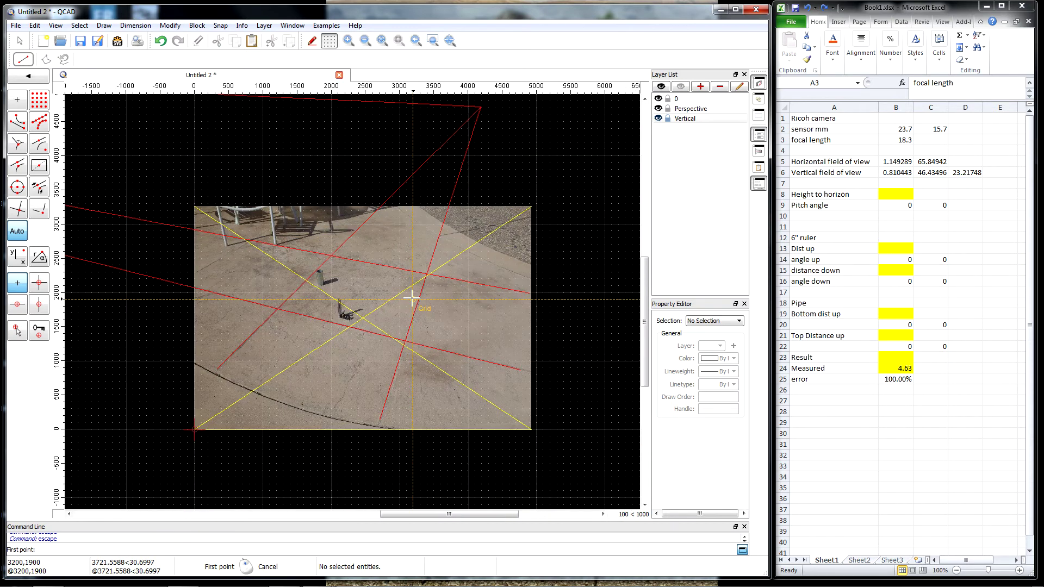
scroll(411, 299, "up", 3)
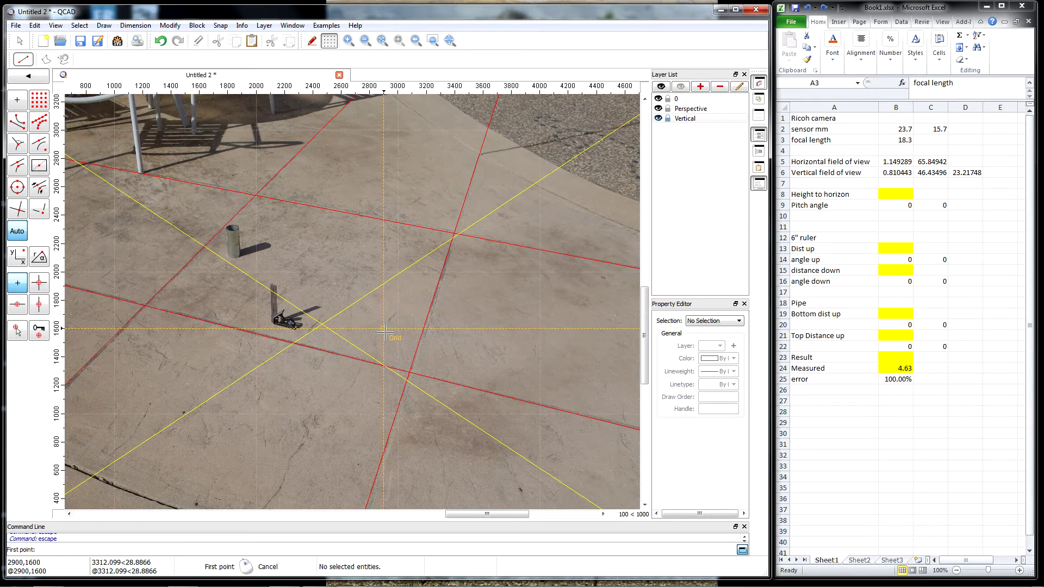
scroll(385, 331, "down", 3)
scroll(424, 242, "down", 2)
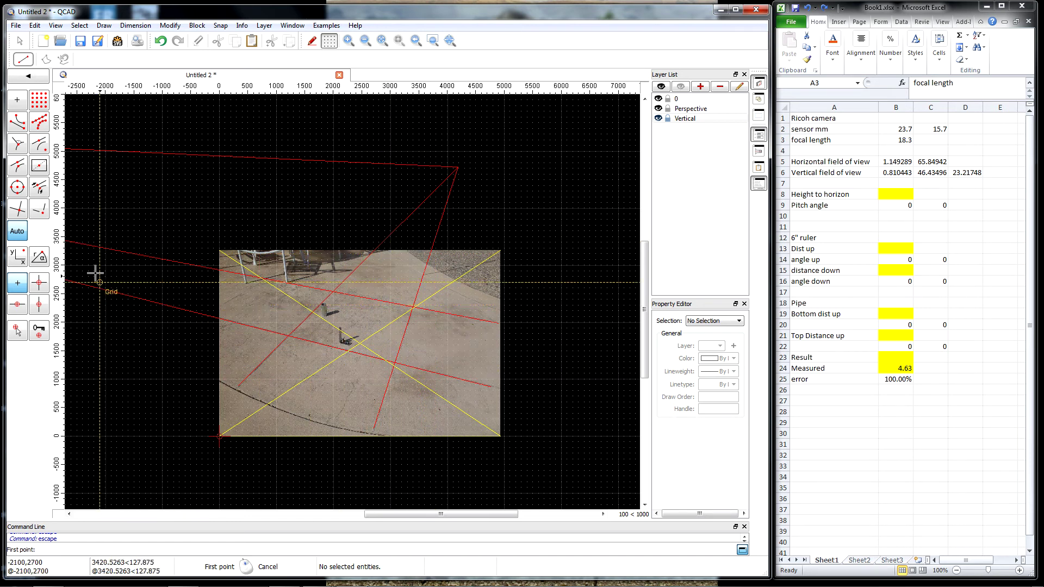
left_click(38, 79)
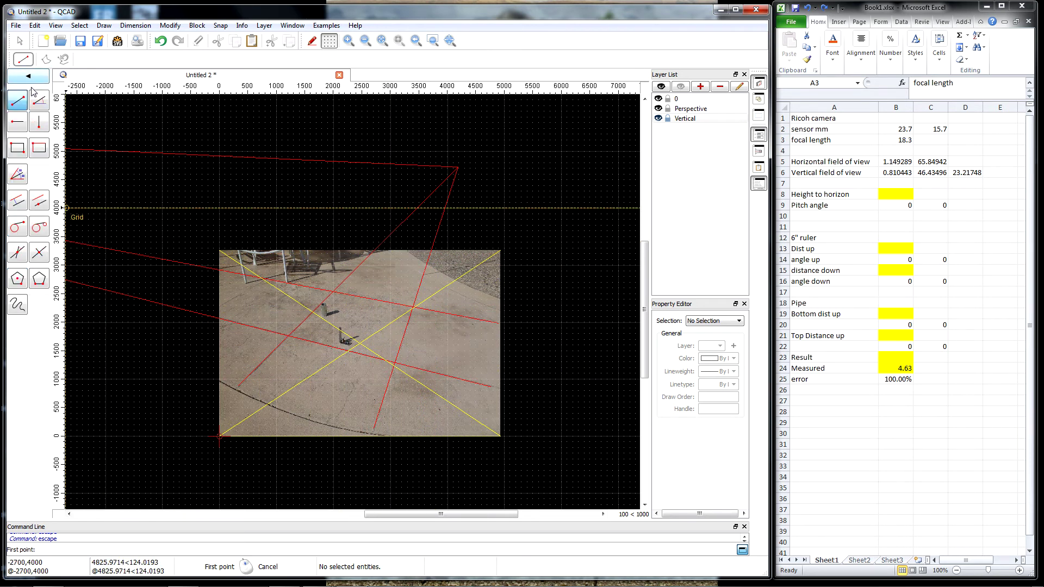
left_click(35, 93)
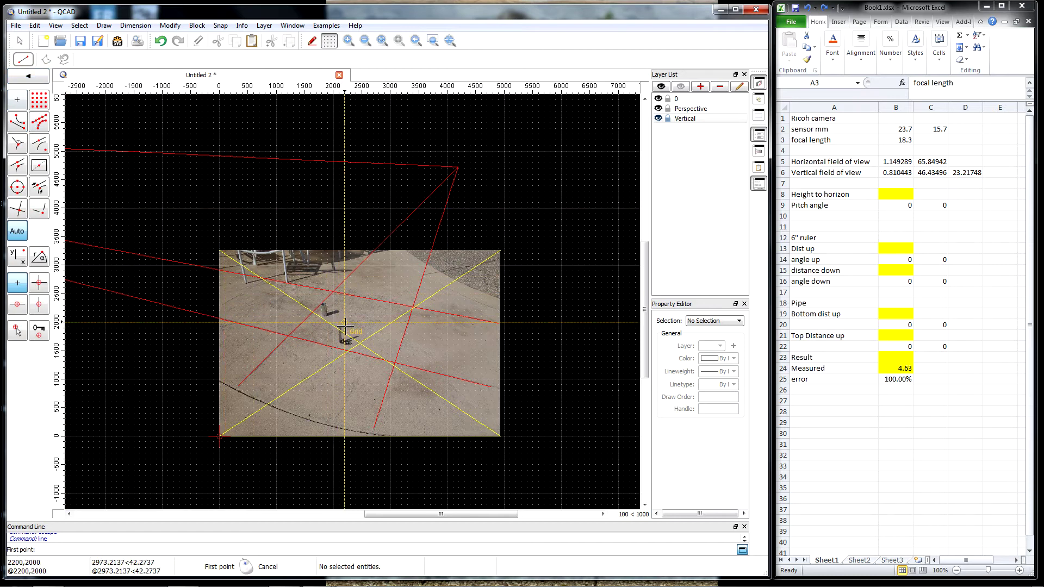
left_click(359, 342)
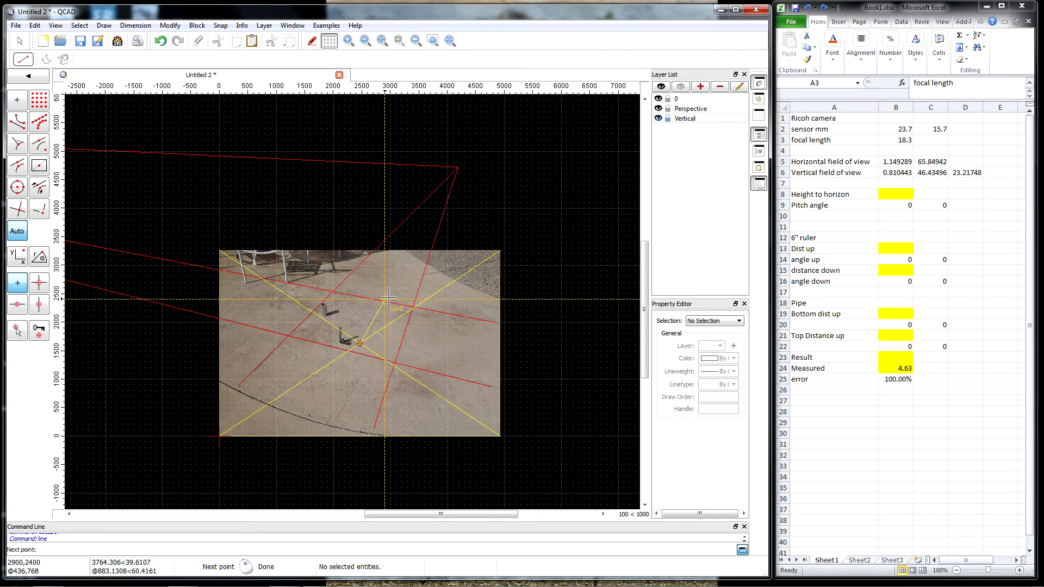
left_click(369, 162)
right_click(534, 320)
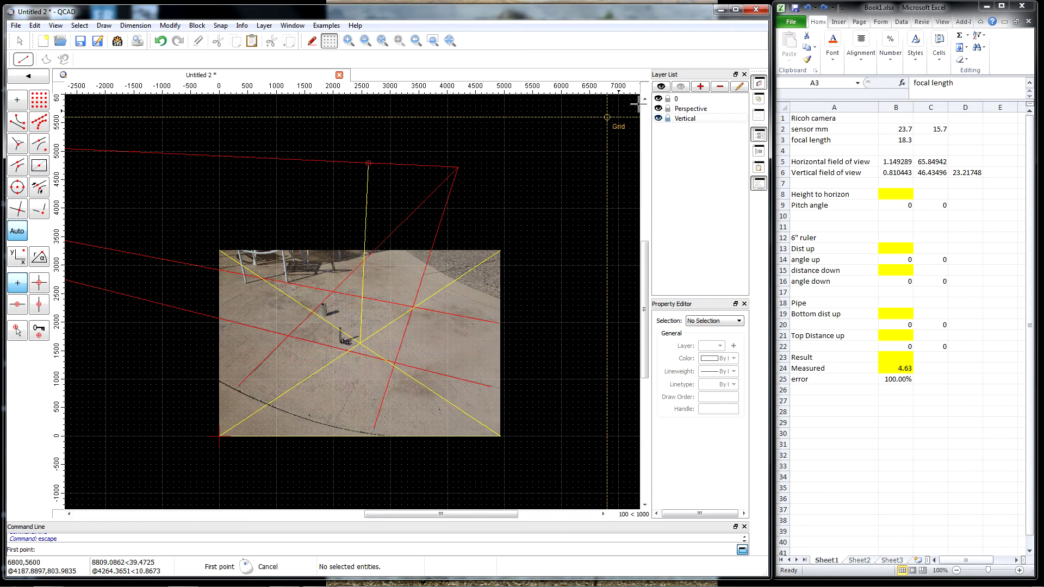
- Hide layer 0, extend the vertical center line to the photo's bottom edge with Trim, and show layer 0 again
left_click(658, 99)
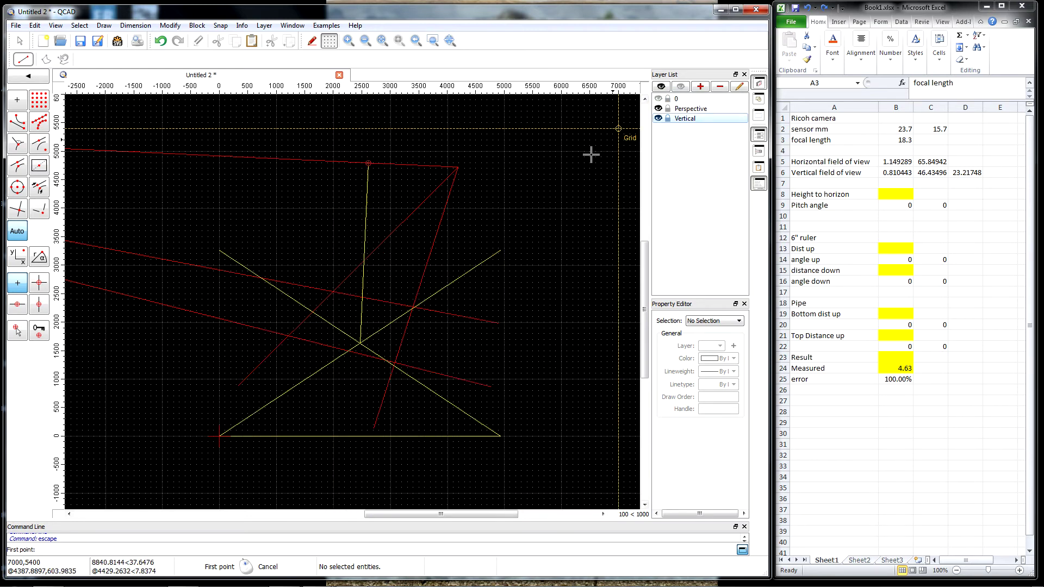
left_click(170, 25)
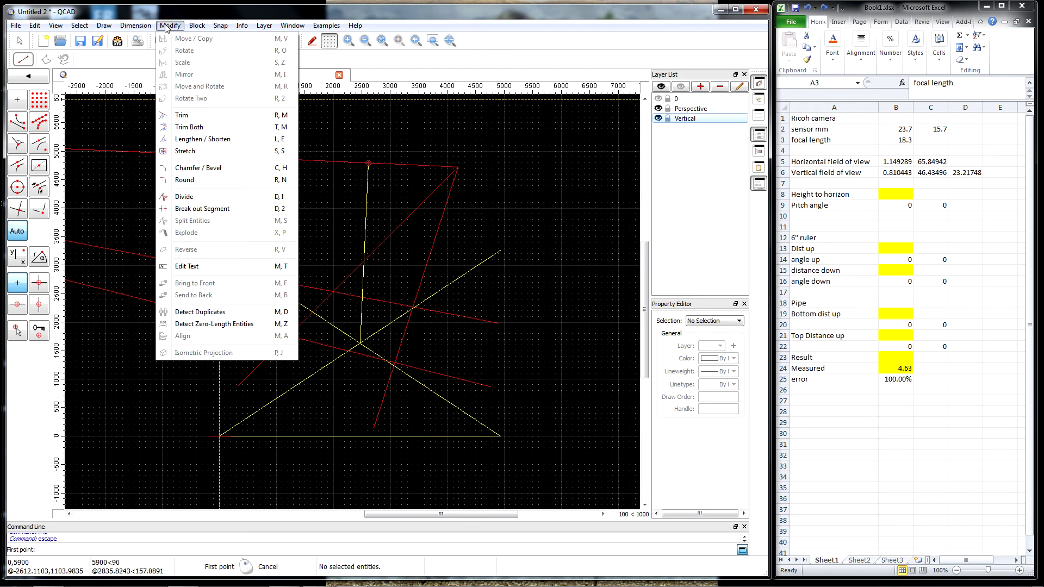
left_click(185, 116)
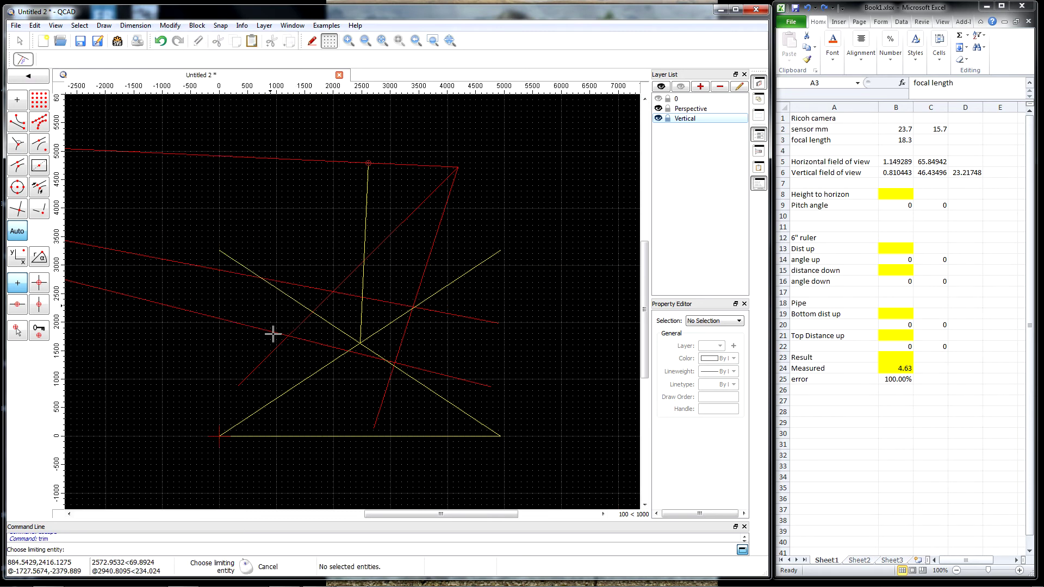
left_click(299, 435)
left_click(361, 326)
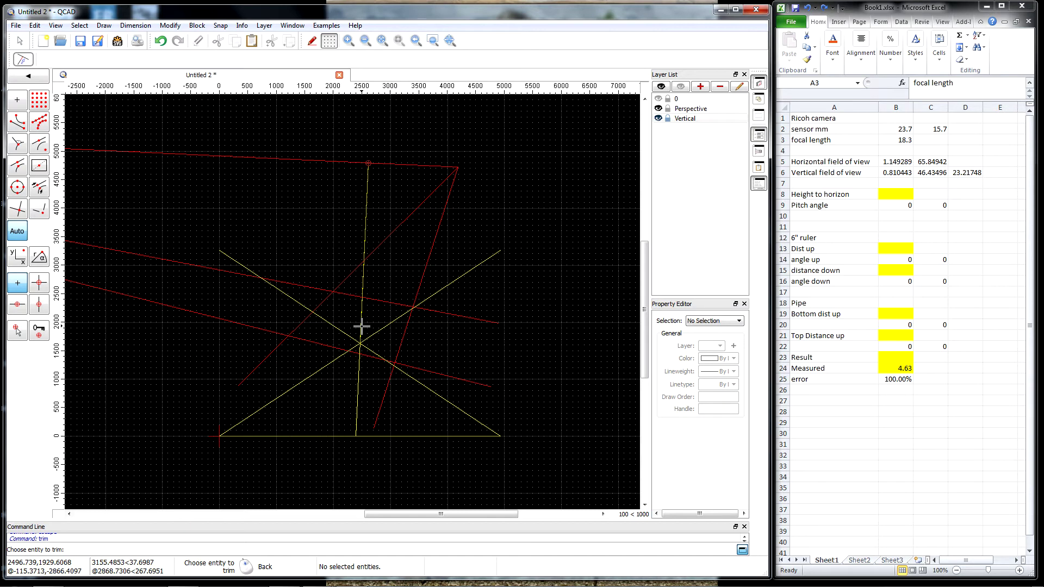
left_click(658, 100)
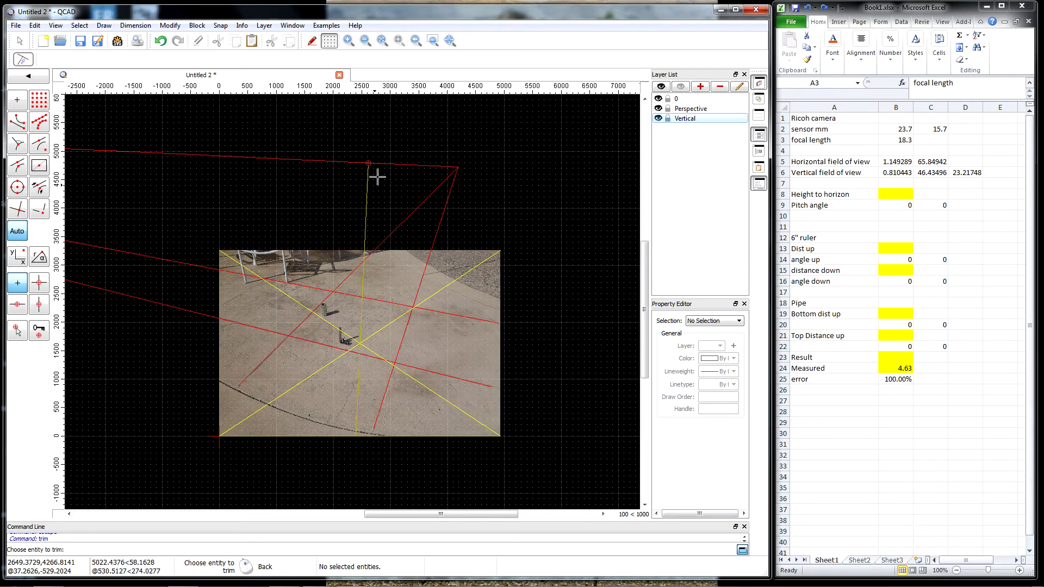
left_click(370, 161)
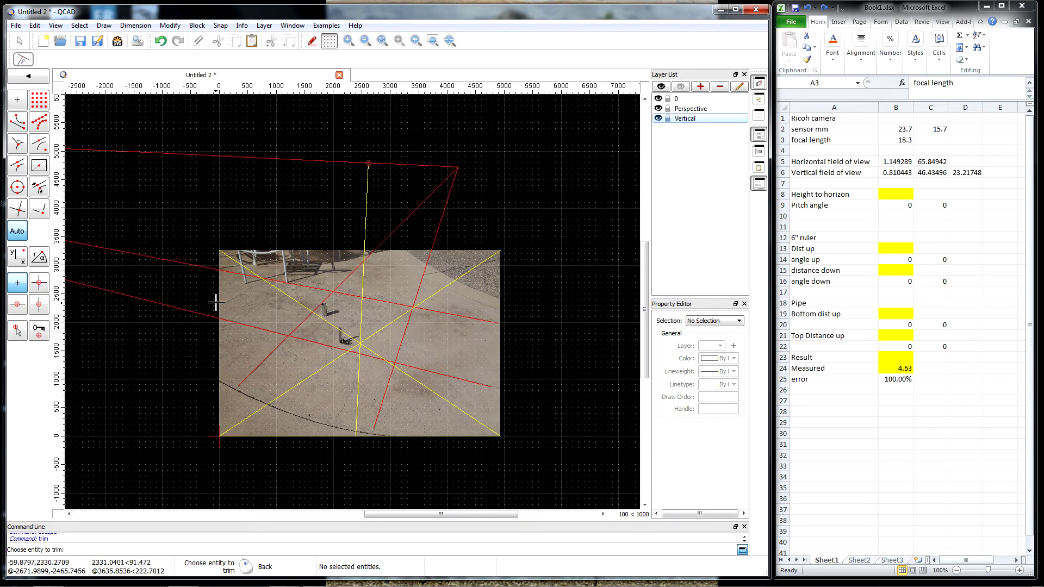
- Add an aligned dimension from the center line's intersection with the horizon to the photo's center, placed beside the line
left_click(135, 25)
left_click(149, 41)
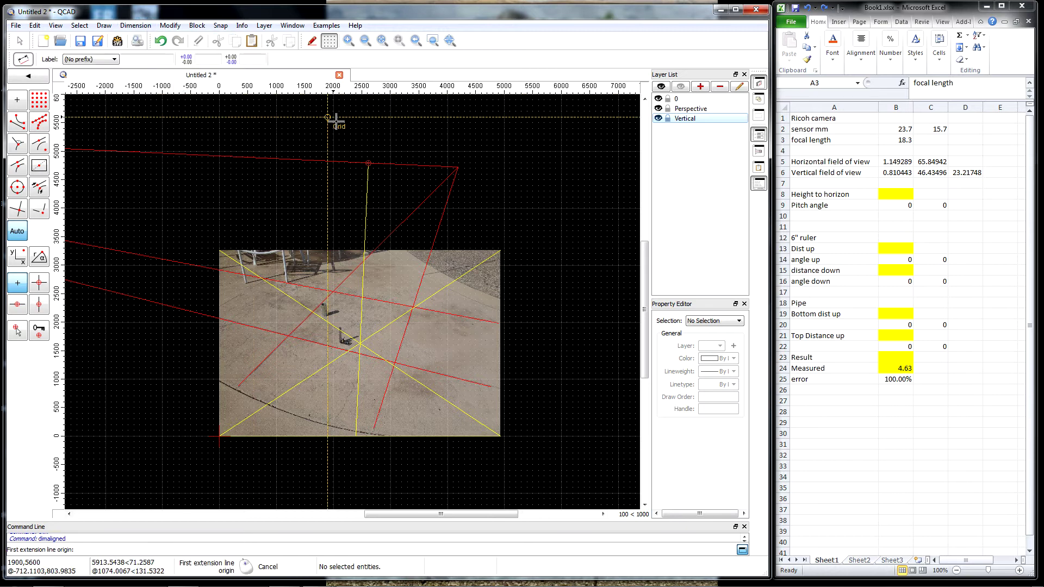
left_click(368, 163)
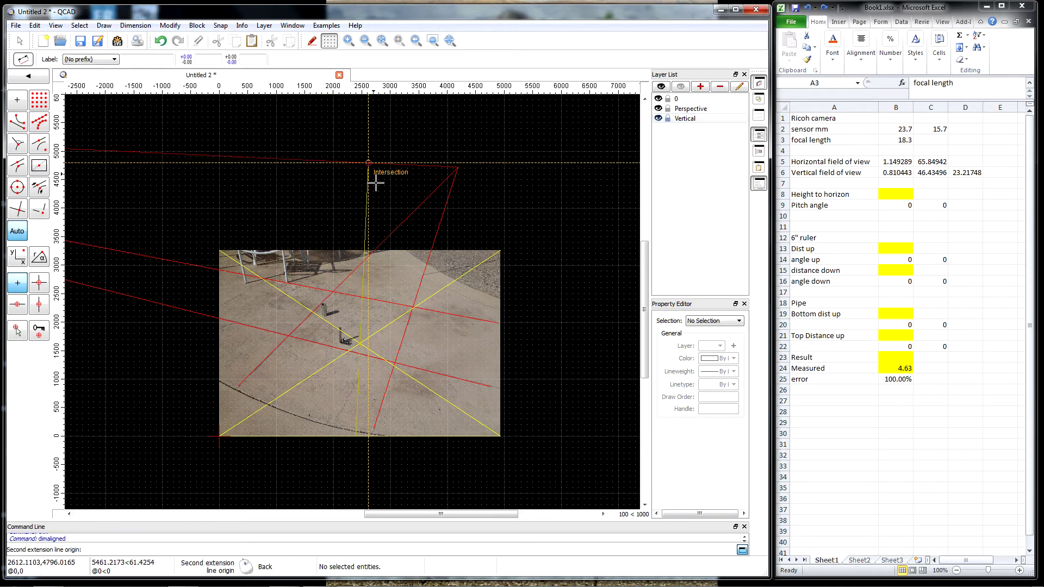
left_click(360, 343)
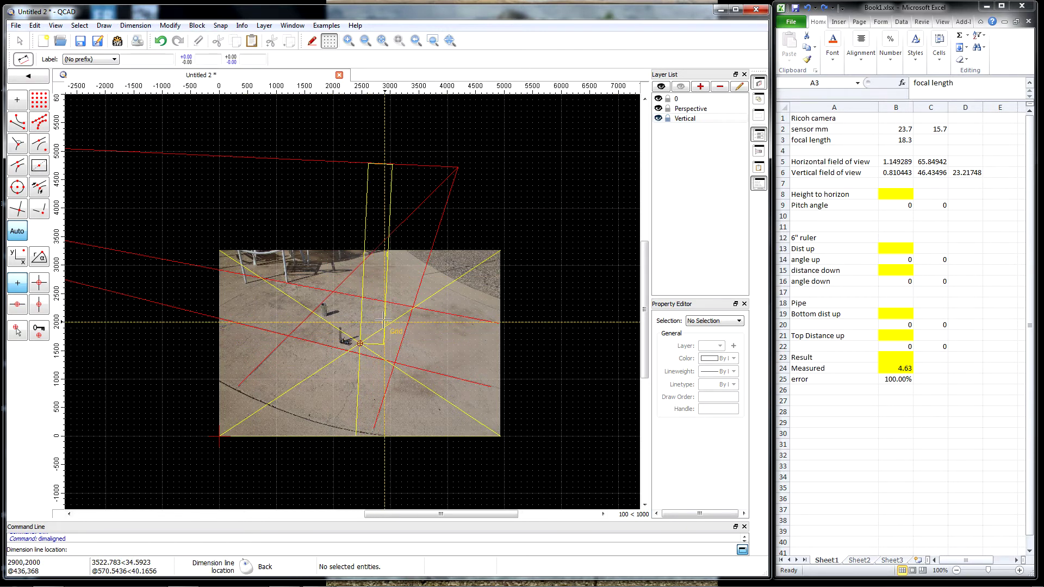
left_click(385, 294)
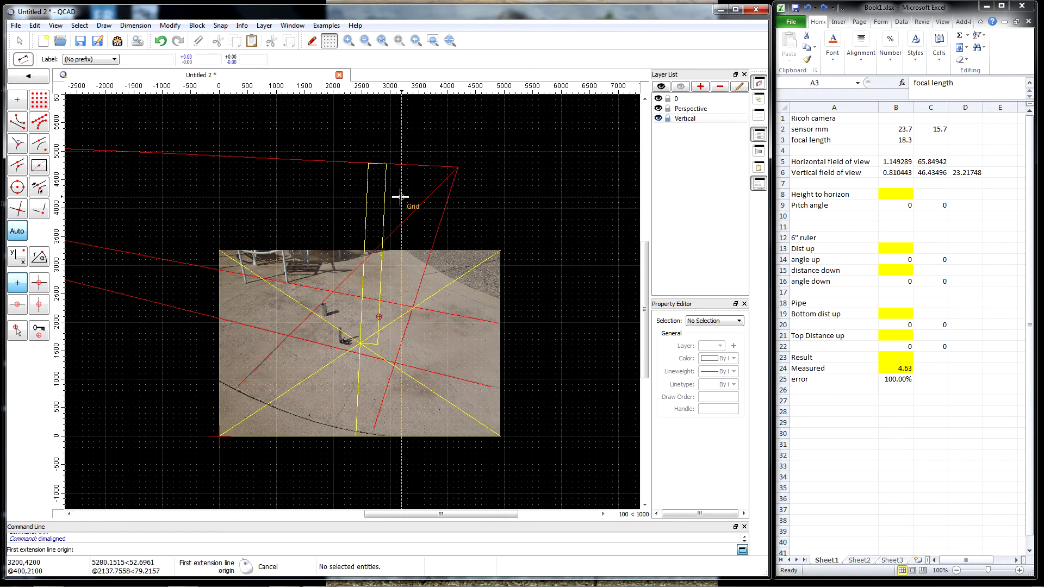
scroll(395, 242, "up", 2)
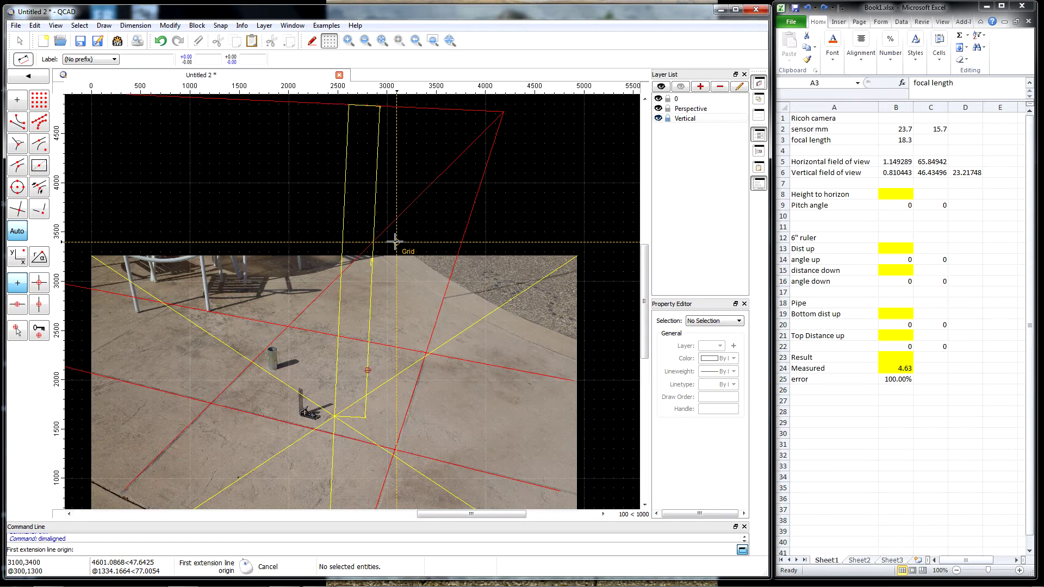
key("Escape")
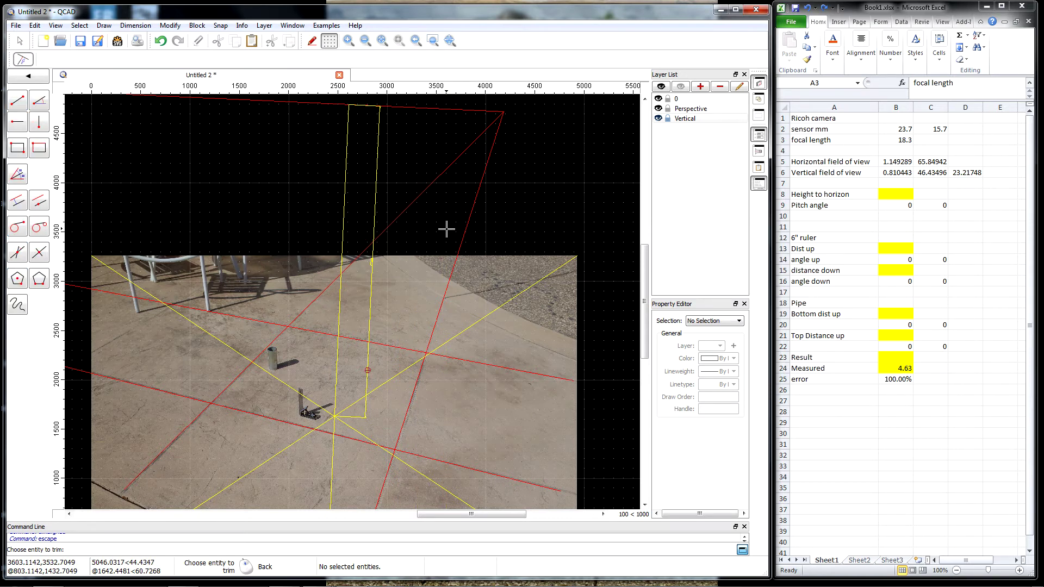
key("t")
key("m")
scroll(468, 200, "down", 3)
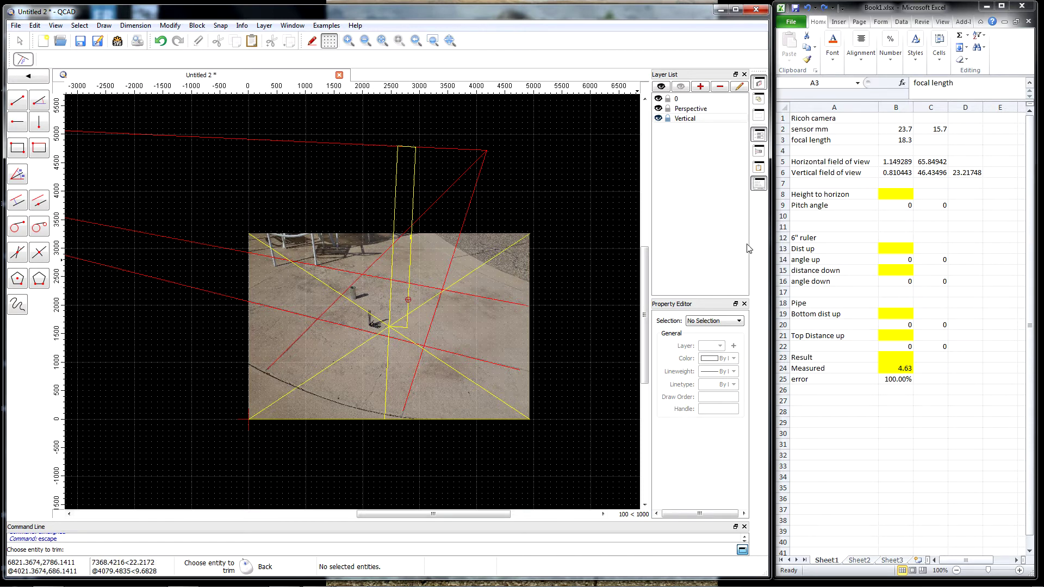
- Switch to the Excel spreadsheet and select the camera's two sensor size values in B2:C2
left_click(897, 129)
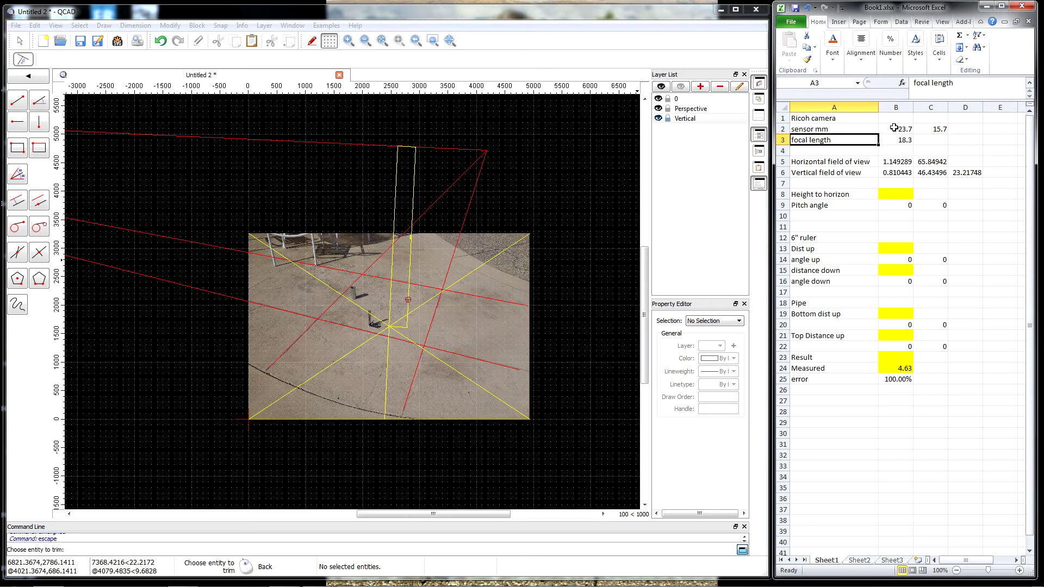
left_click(903, 128)
left_click_drag(903, 129, 927, 129)
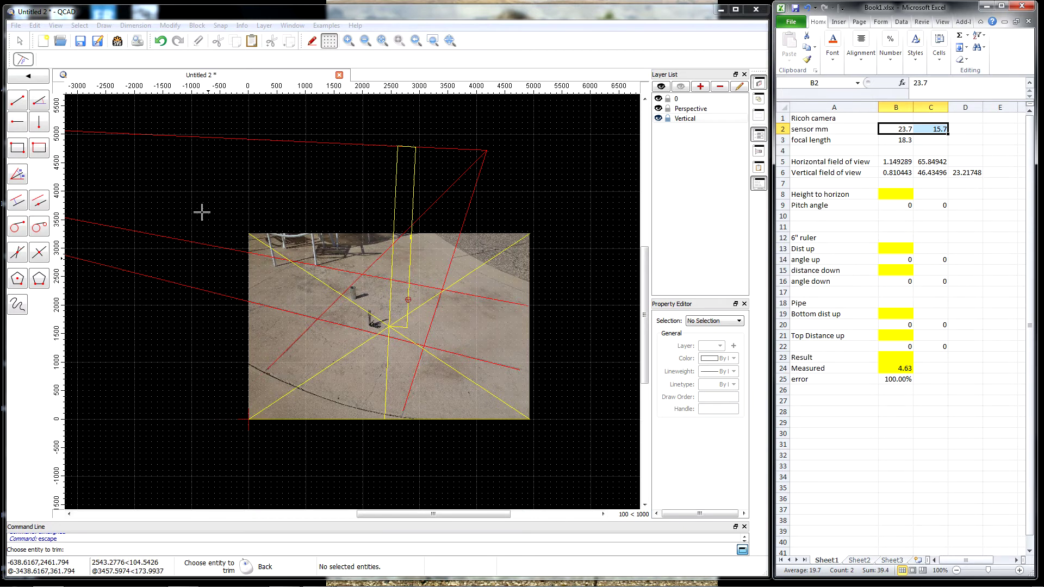
- Switch back to QCAD and add an aligned dimension along the photo's full bottom edge, placed about 400 units below it
left_click(134, 26)
left_click(142, 47)
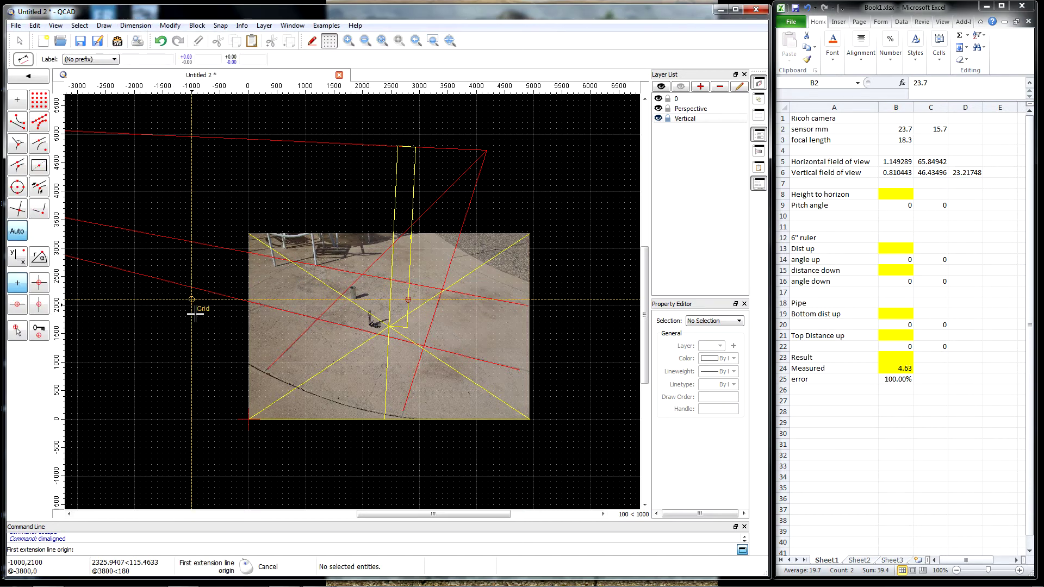
left_click(248, 419)
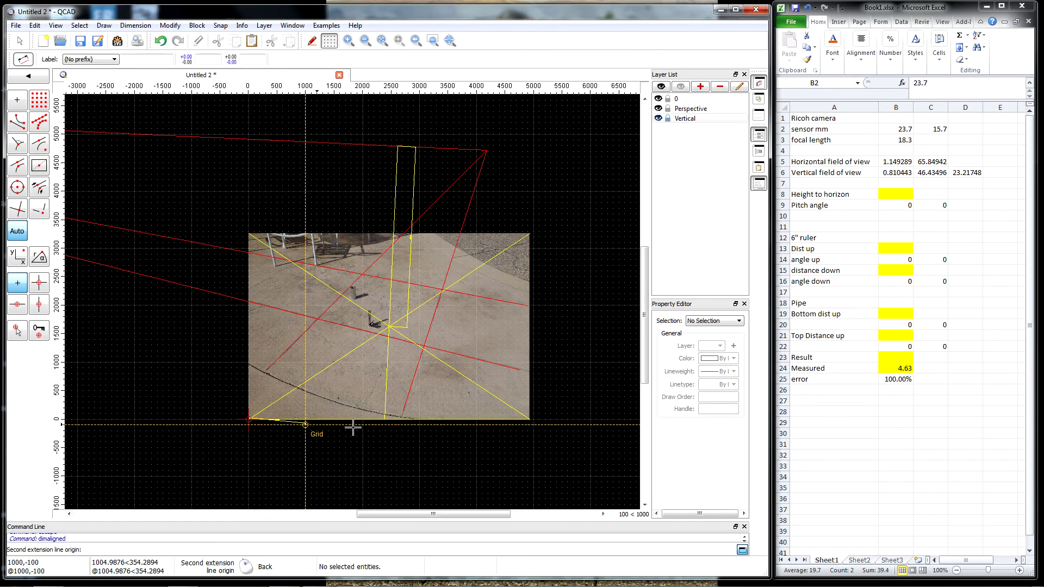
left_click(530, 418)
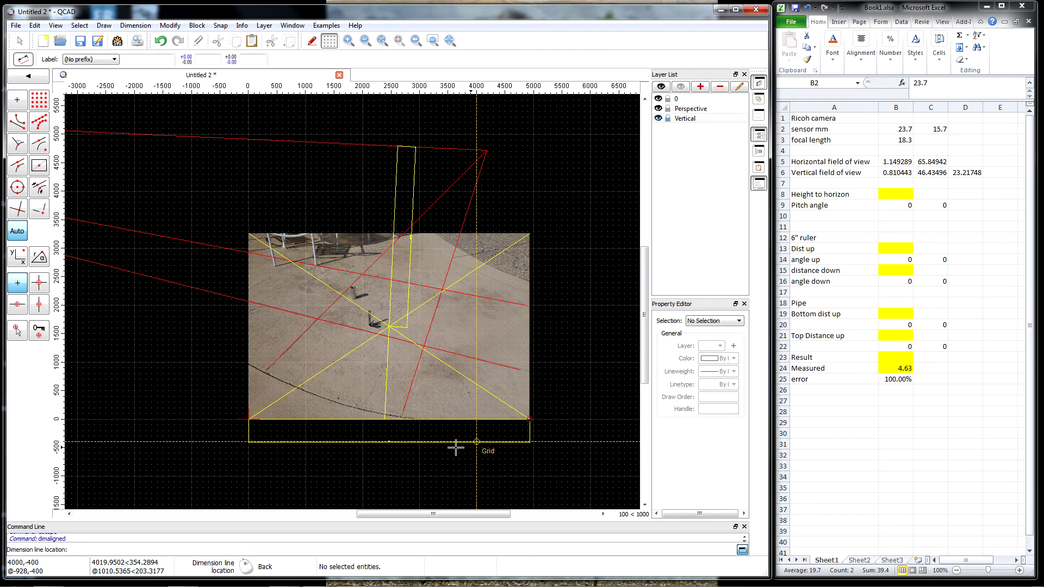
left_click(416, 441)
scroll(417, 441, "up", 10)
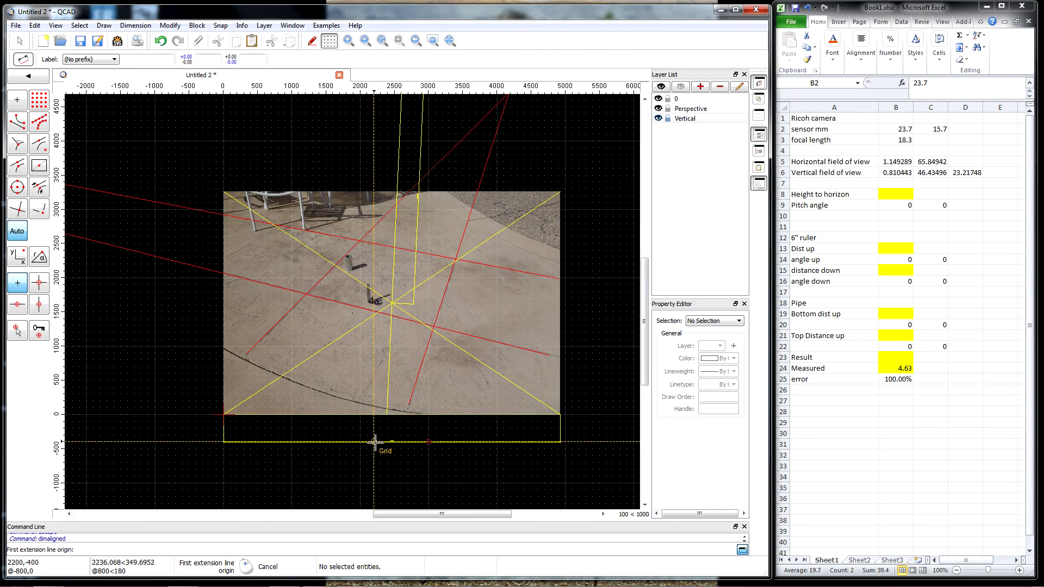
scroll(354, 466, "up", 4)
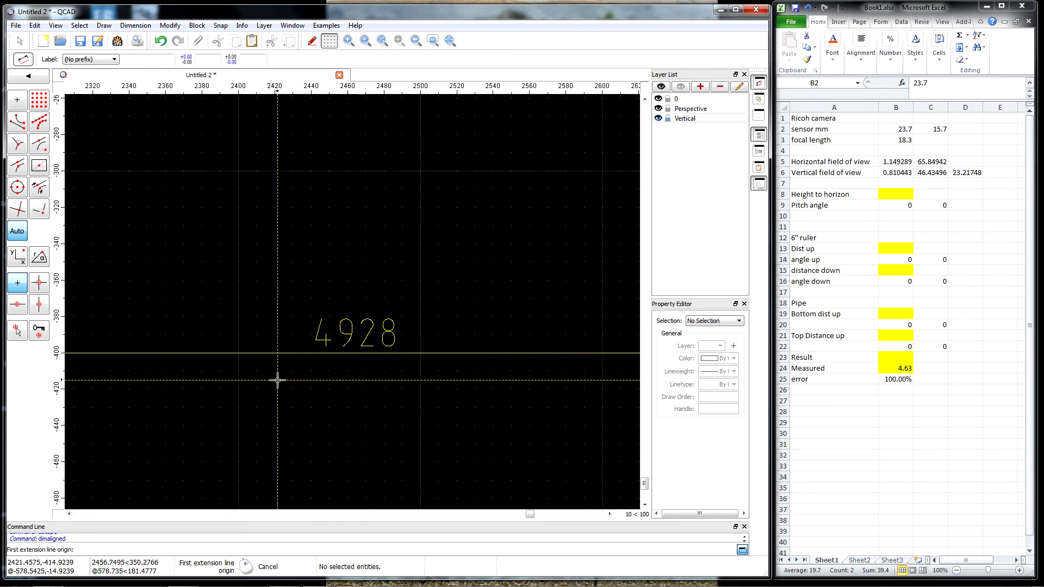
- Select all entities and scale them about the origin by a factor of 23.7/4928, deleting the originals
scroll(354, 373, "down", 15)
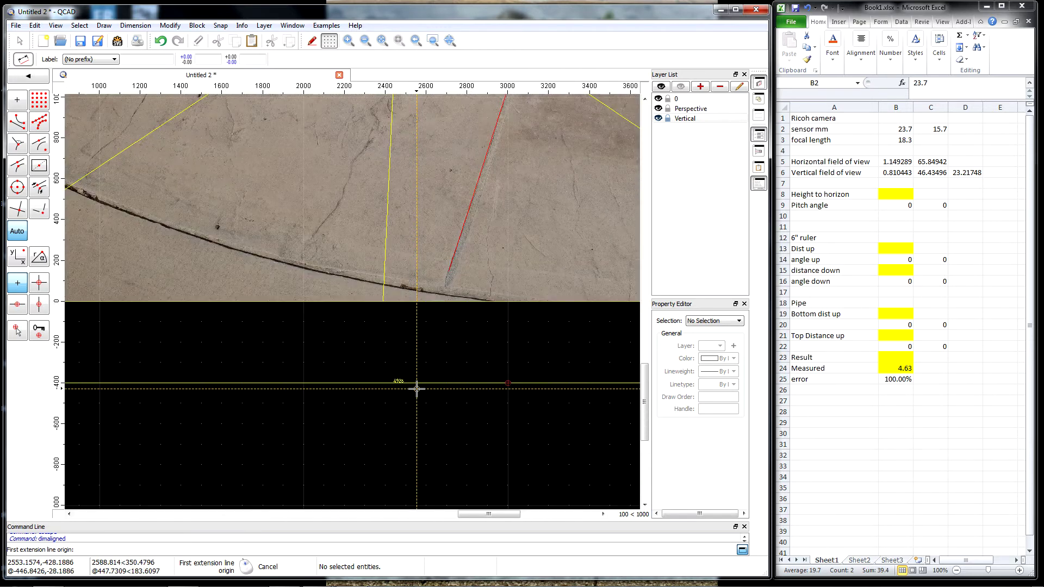
scroll(416, 387, "down", 7)
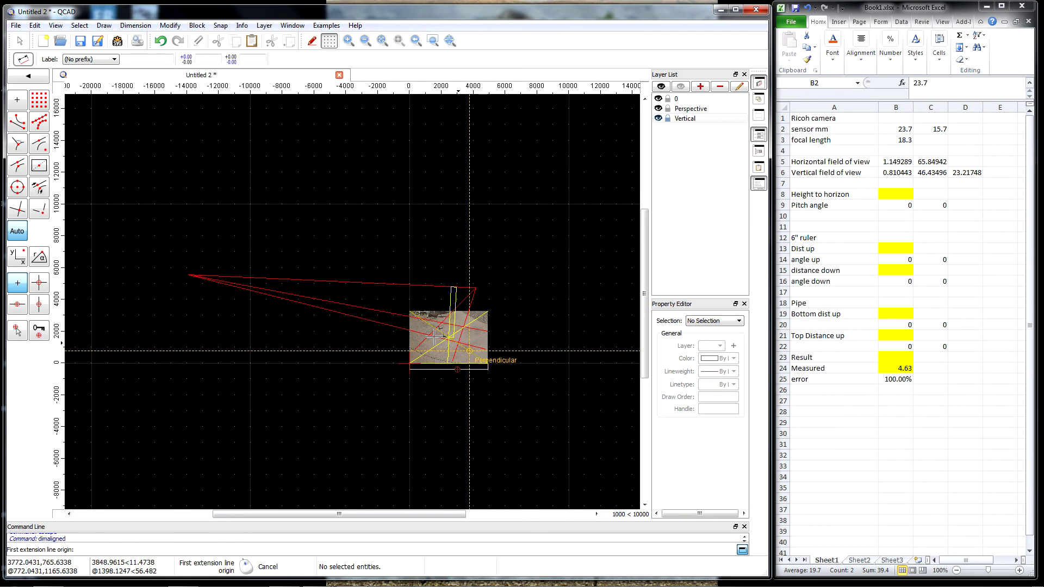
left_click(79, 25)
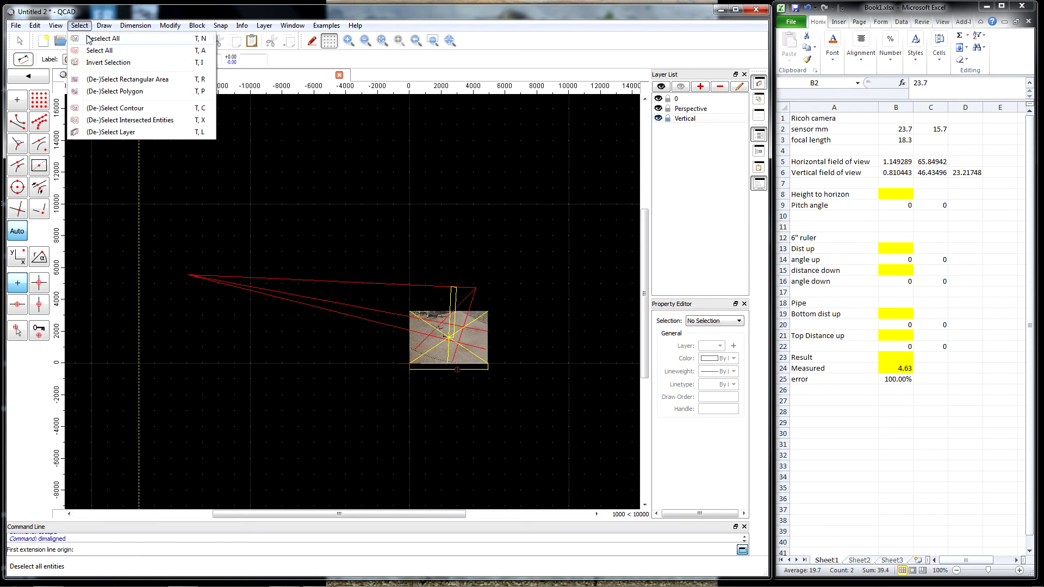
left_click(99, 52)
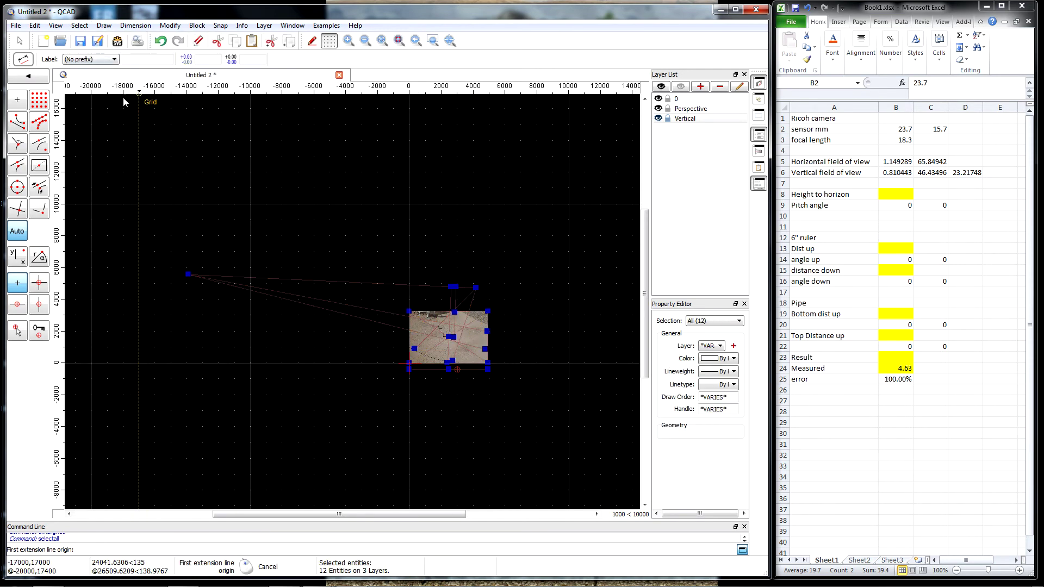
scroll(406, 413, "up", 5)
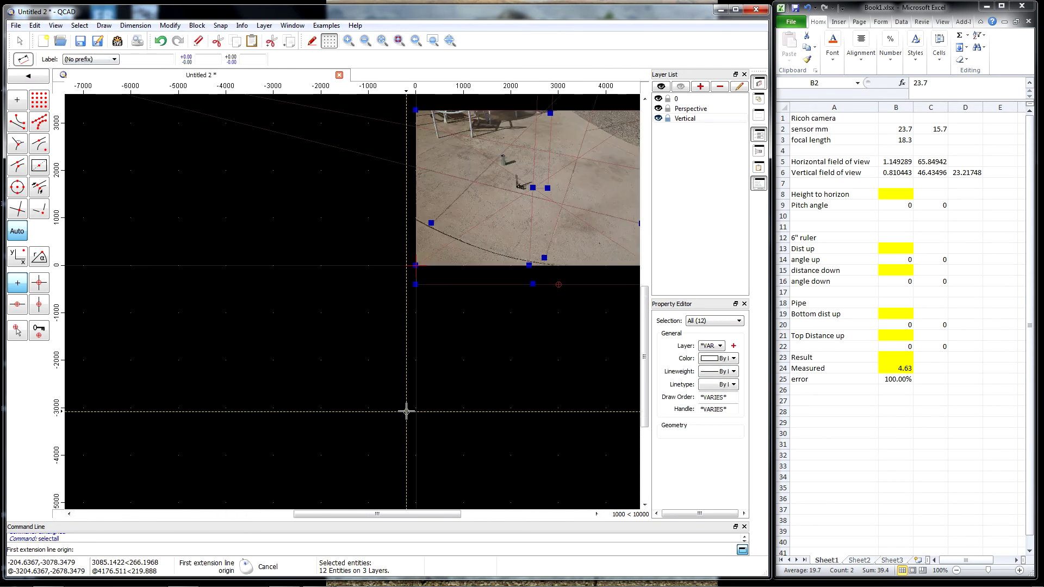
left_click(169, 26)
left_click(182, 63)
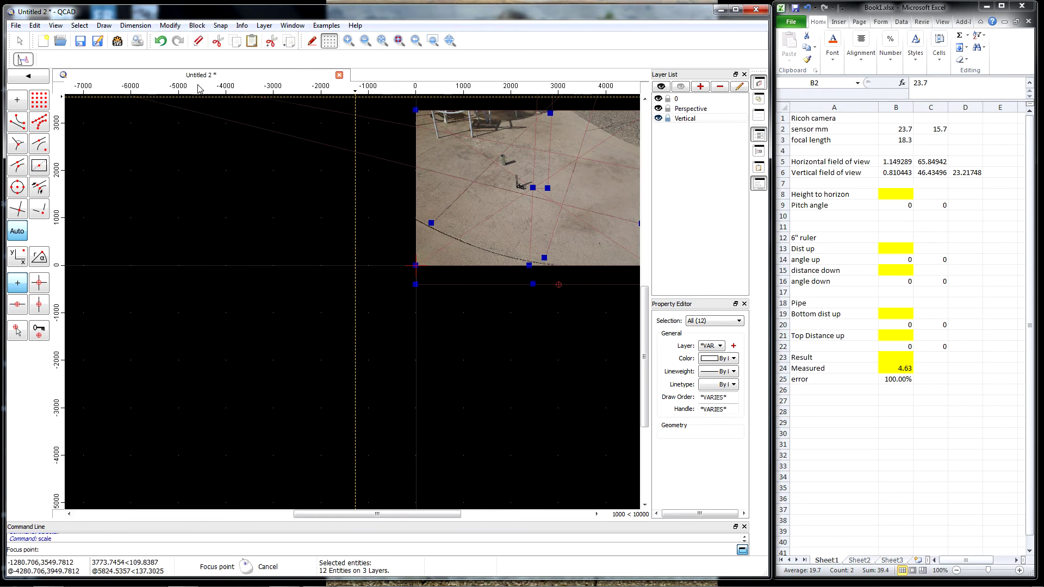
left_click(415, 266)
left_click_drag(415, 332, 391, 332)
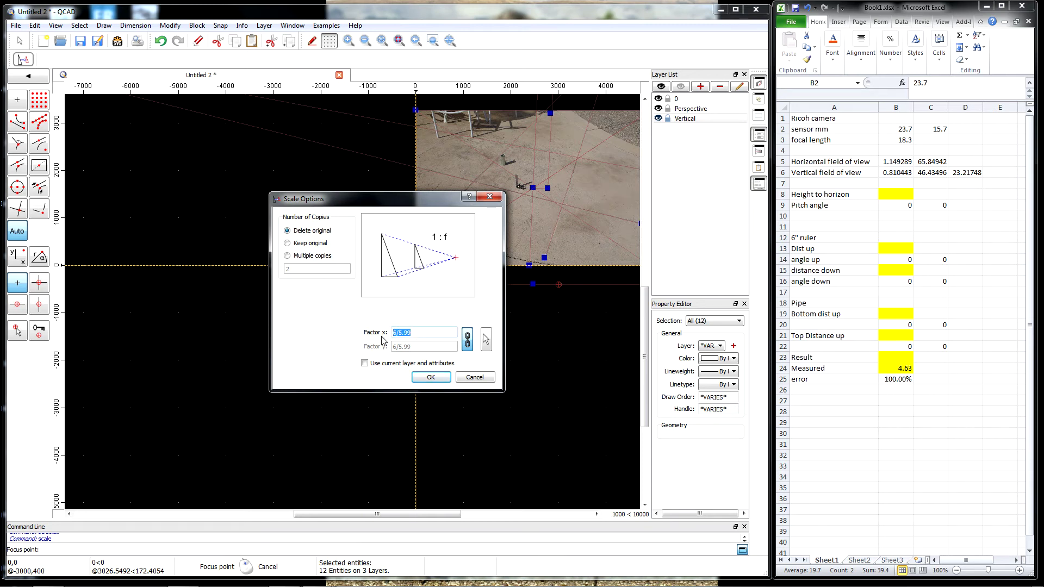
type("23")
type(".7/4928")
key("Return")
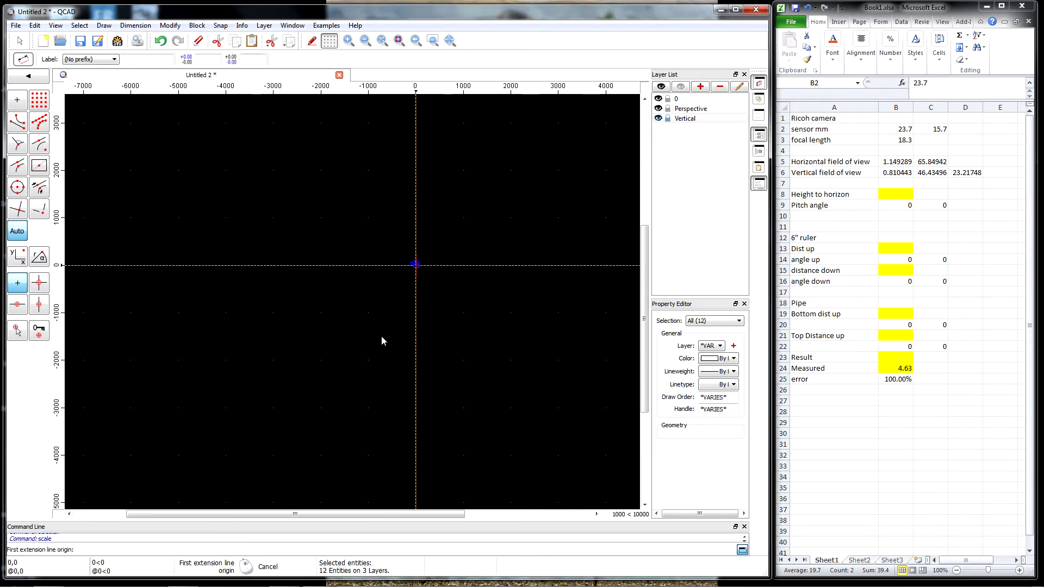
key("d")
key("a")
scroll(432, 262, "up", 12)
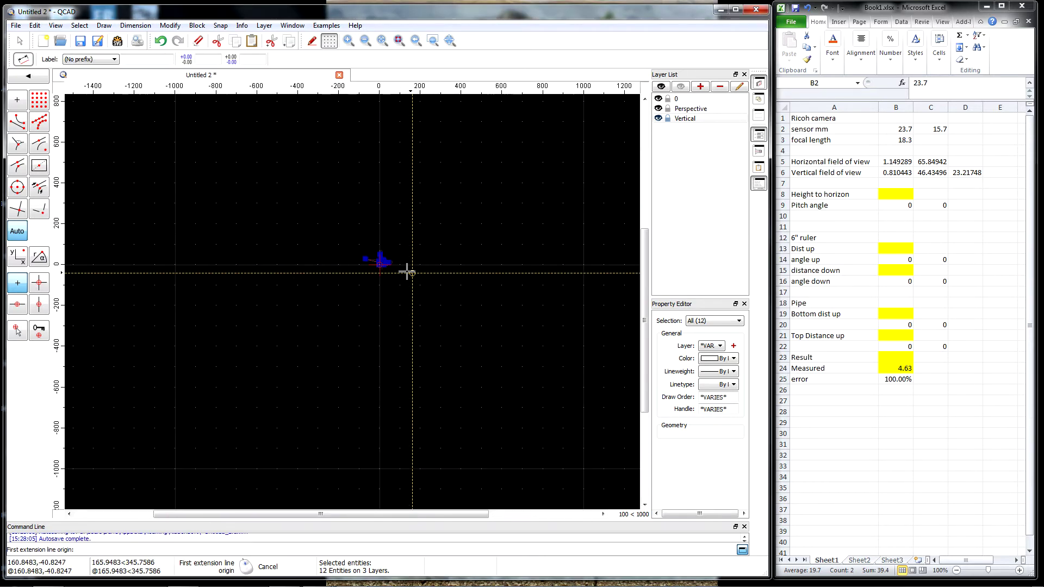
scroll(485, 243, "up", 3)
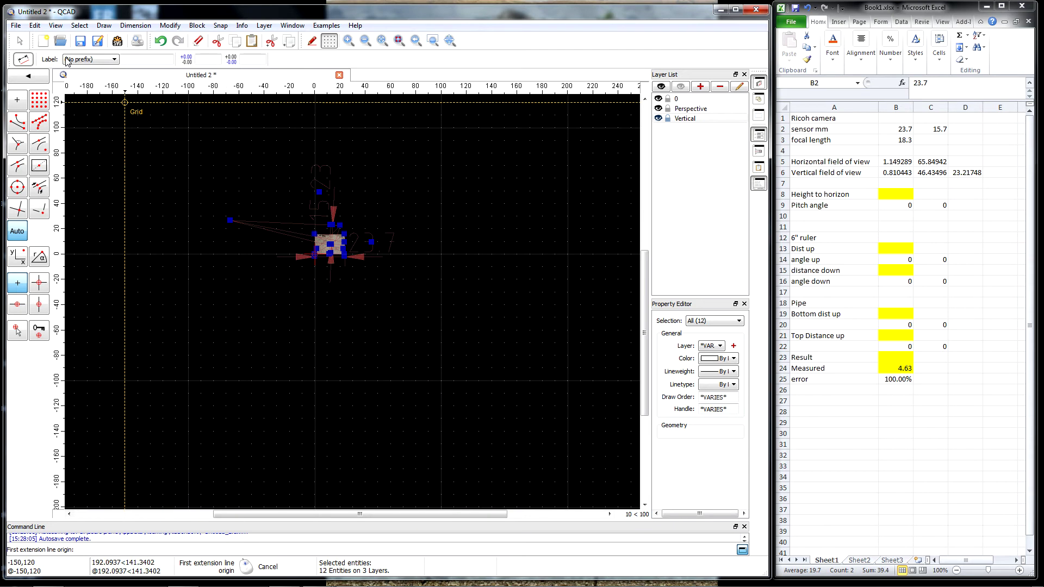
key("Escape")
key("Escape")
- Set the drawing's dimension text height to 0.5 inch in the dimension settings, keeping the proportions
scroll(210, 309, "up", 3)
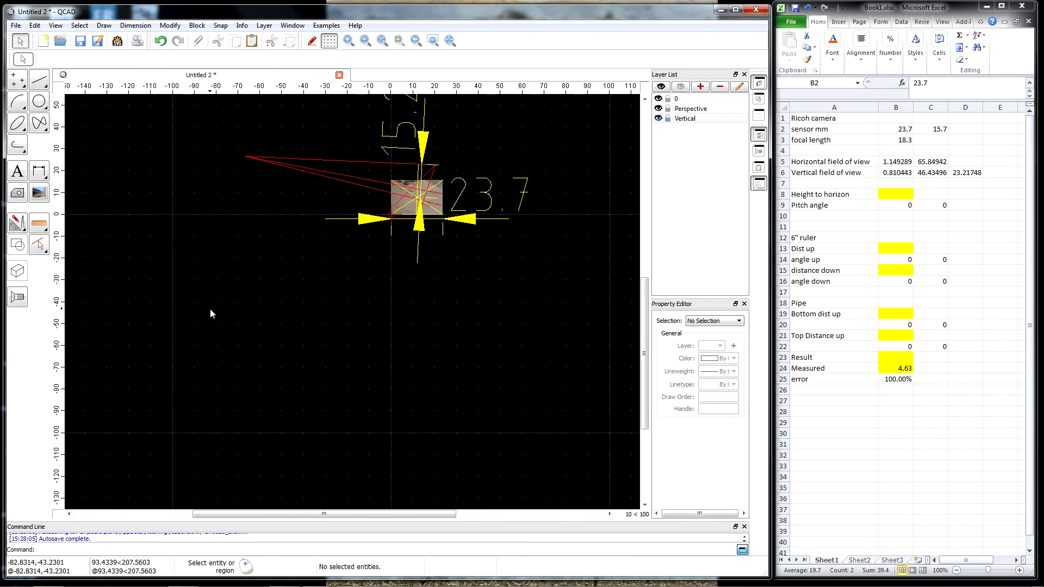
scroll(210, 309, "down", 2)
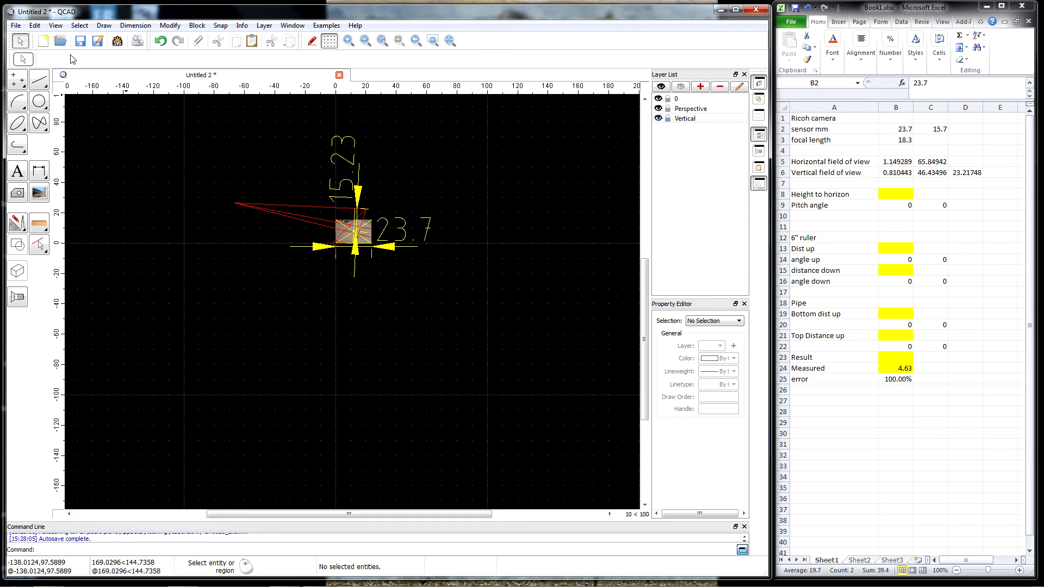
left_click(34, 26)
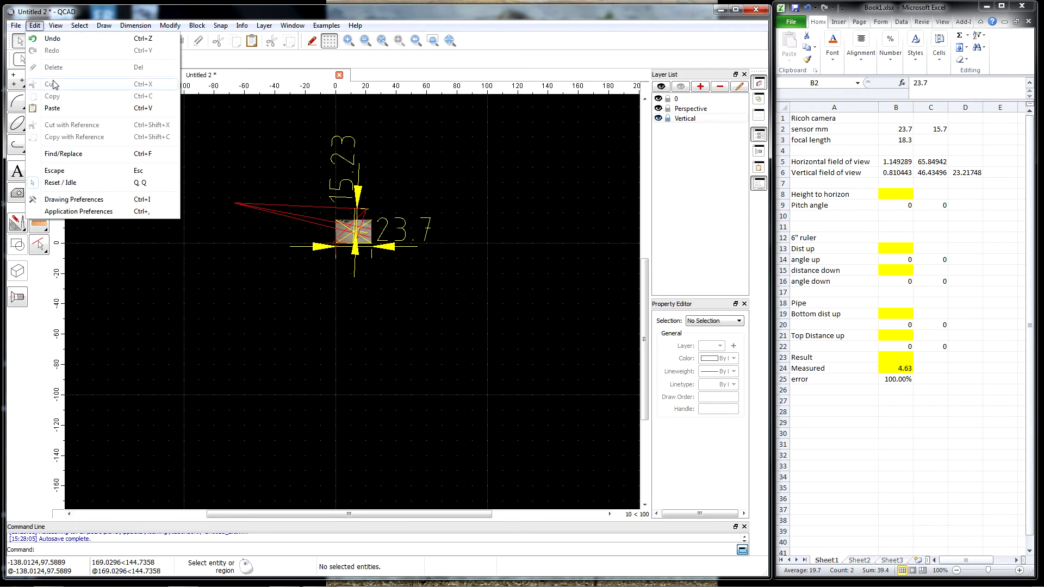
left_click(63, 202)
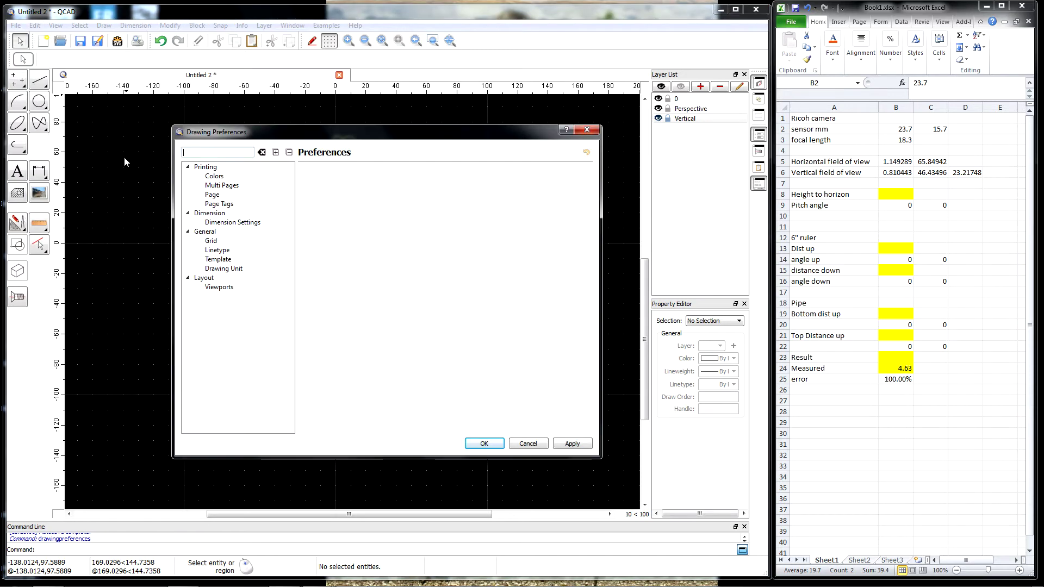
left_click(233, 222)
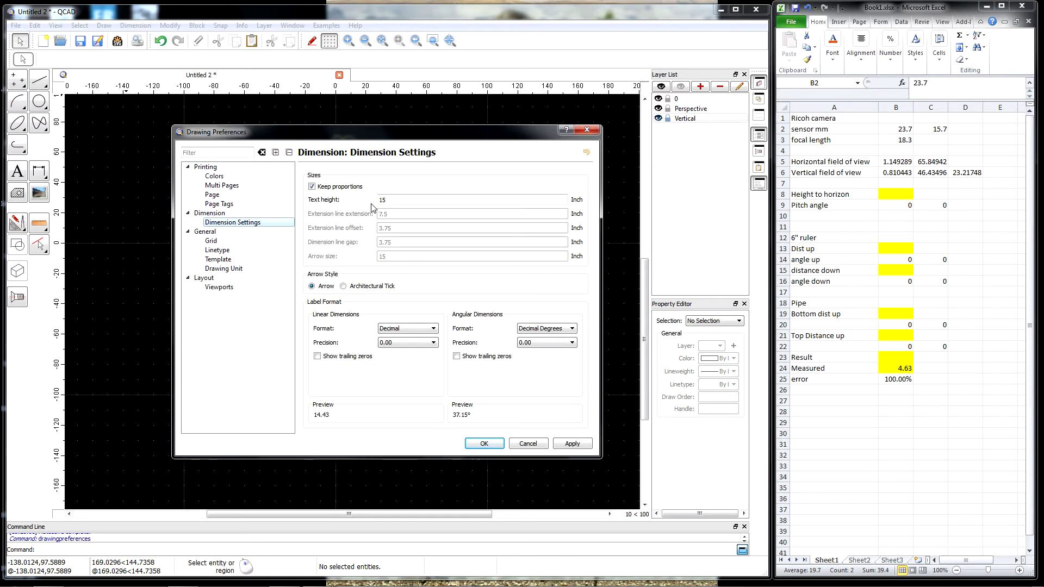
left_click_drag(391, 202, 359, 207)
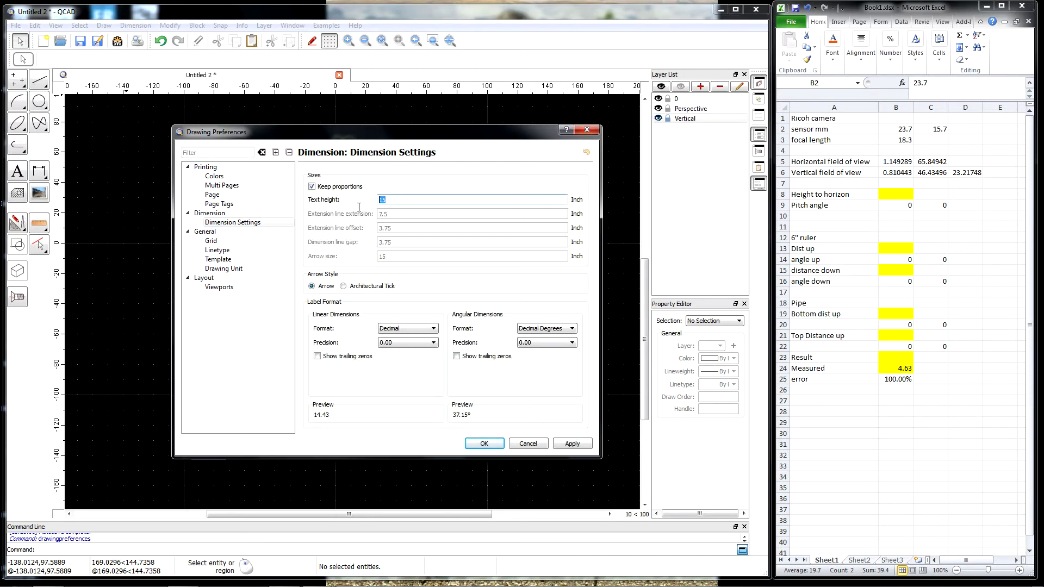
type("5")
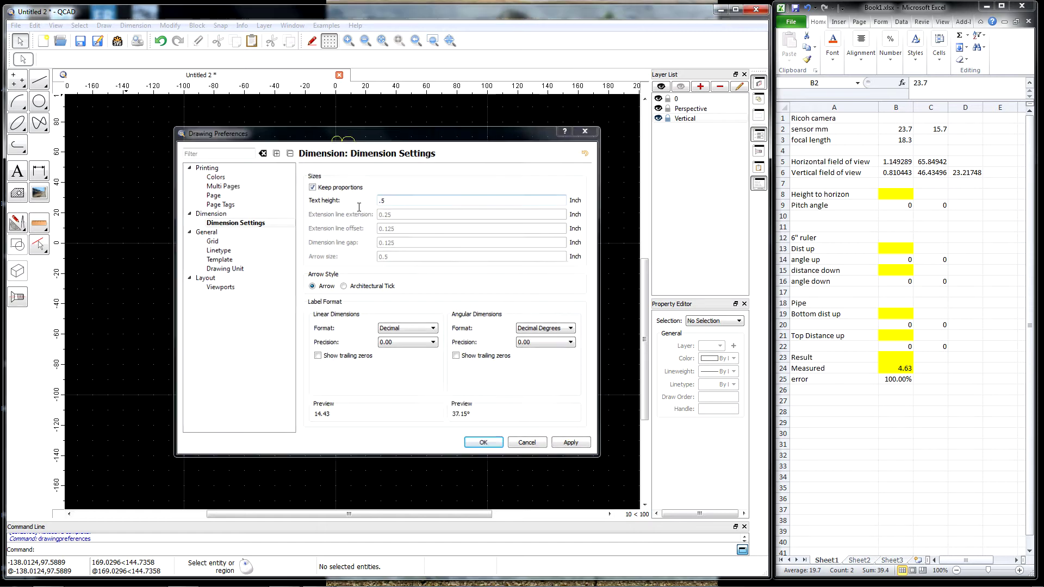
key("Return")
- Switch to the Excel spreadsheet and enter the focal length value 18.3 as a trial Height to horizon in B8
scroll(359, 207, "up", 8)
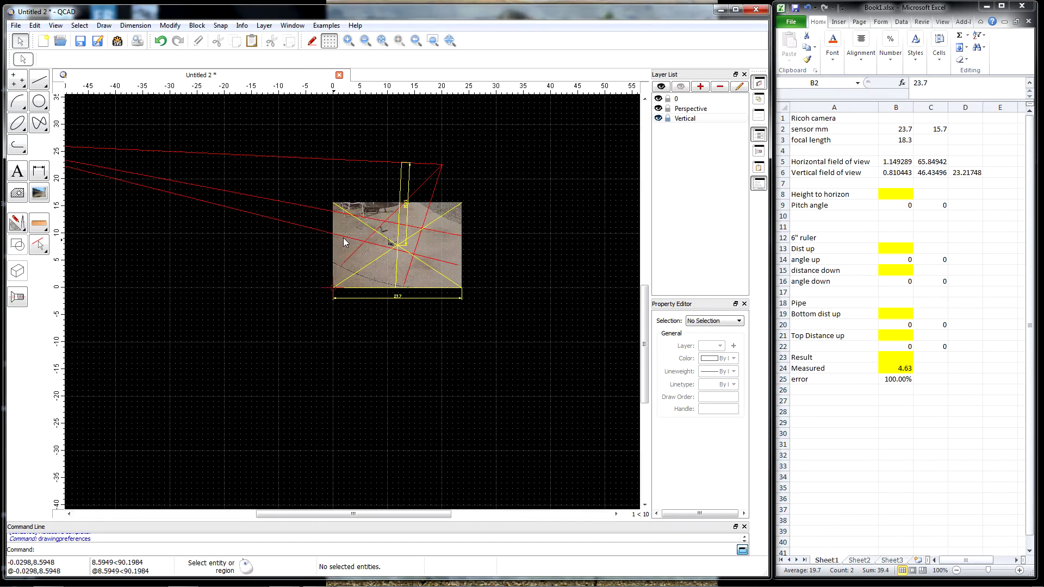
scroll(412, 220, "up", 3)
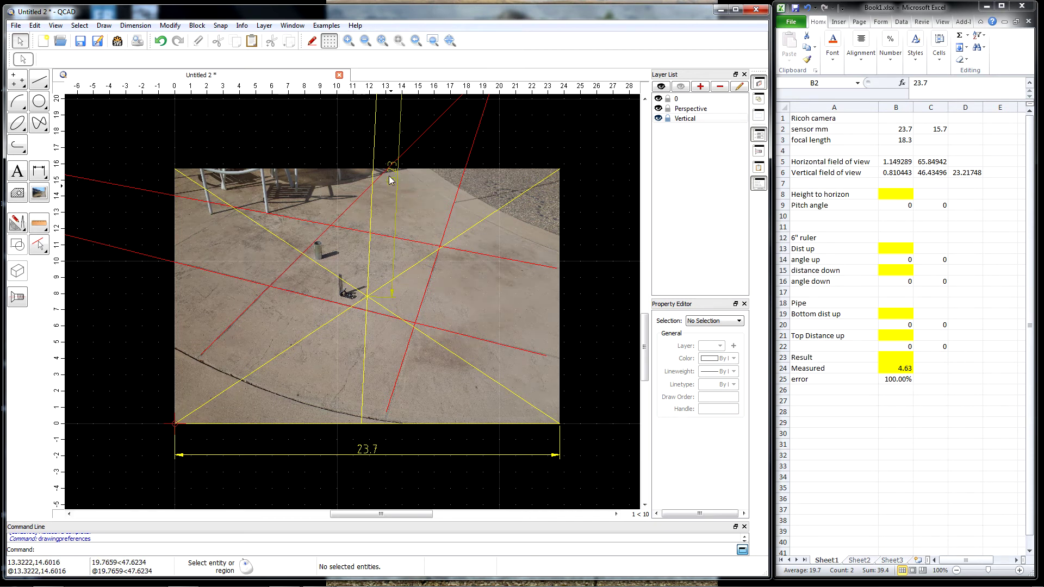
scroll(419, 257, "down", 2)
scroll(425, 112, "up", 3)
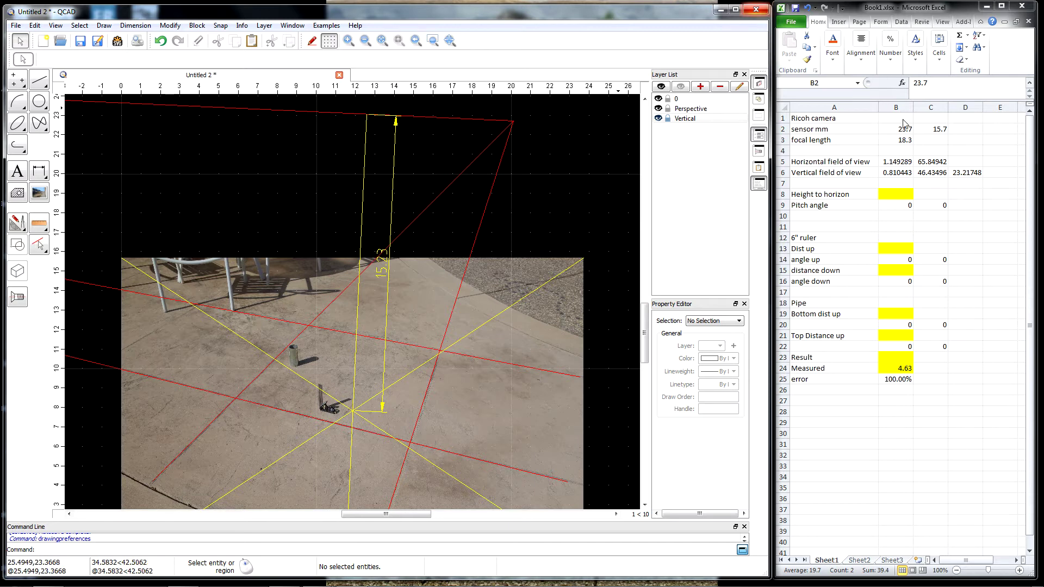
left_click(903, 142)
left_click(902, 140)
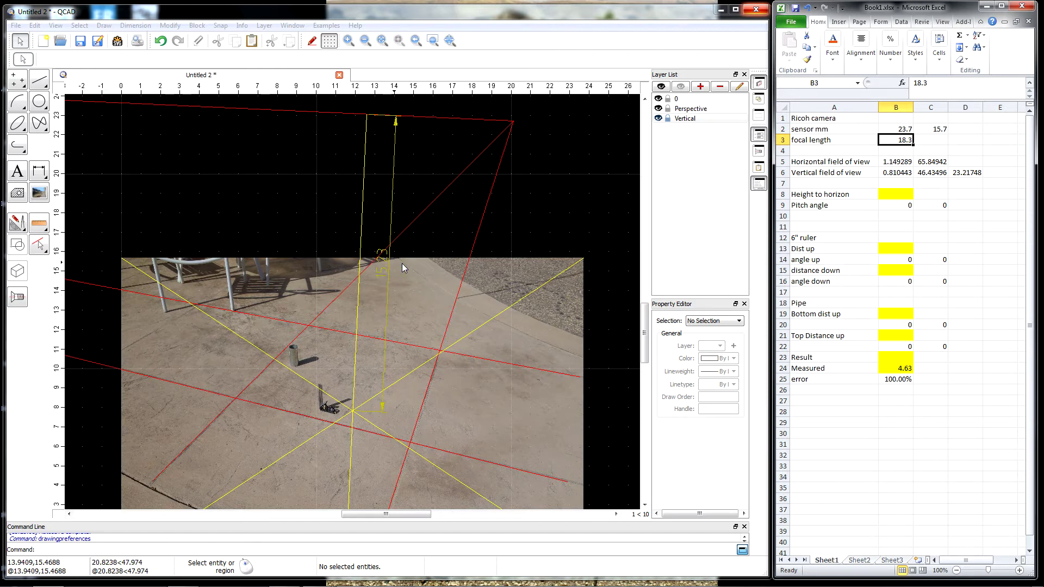
left_click(894, 194)
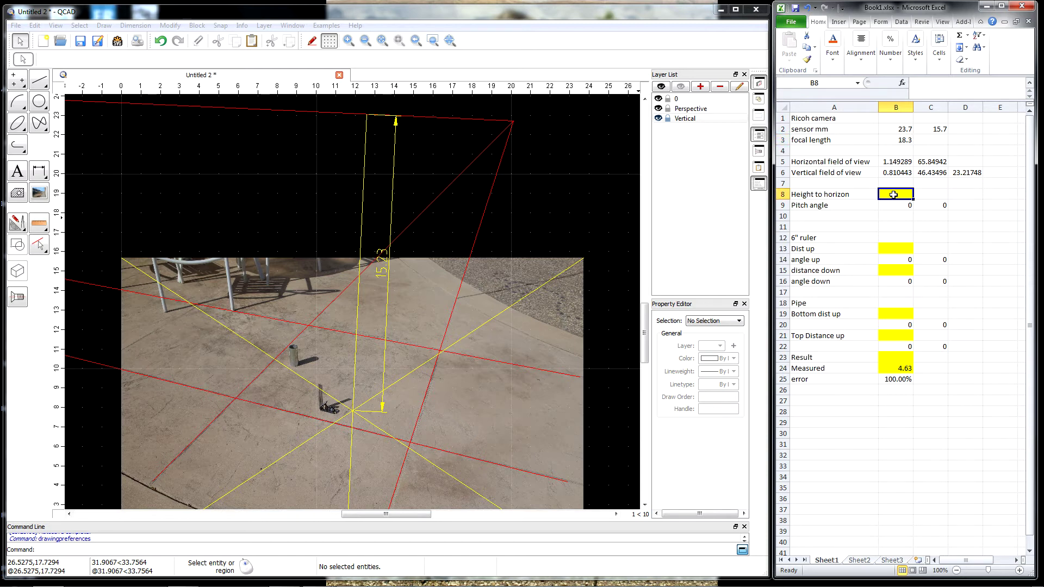
type("18")
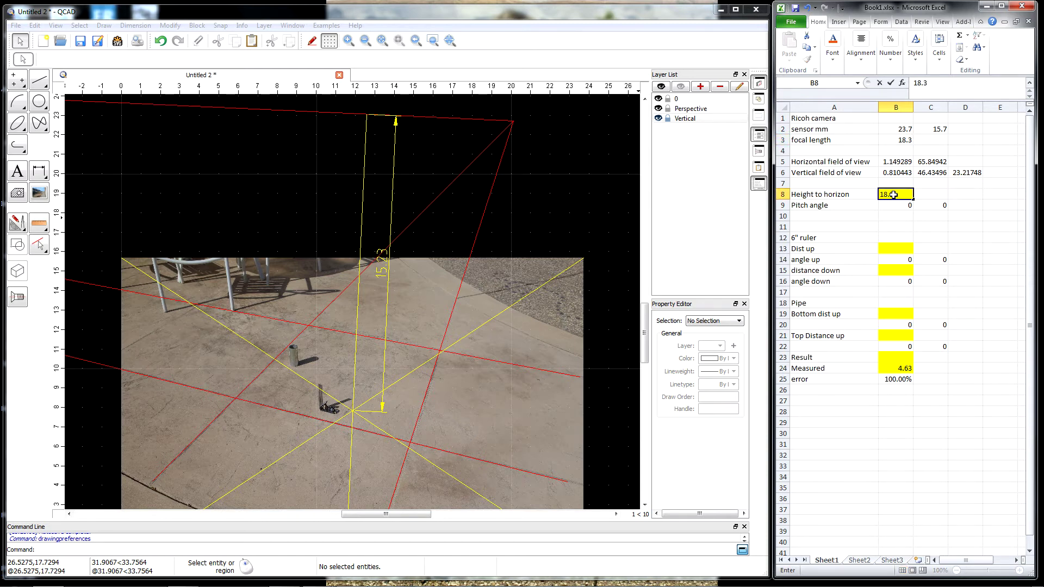
type(".3")
key("Return")
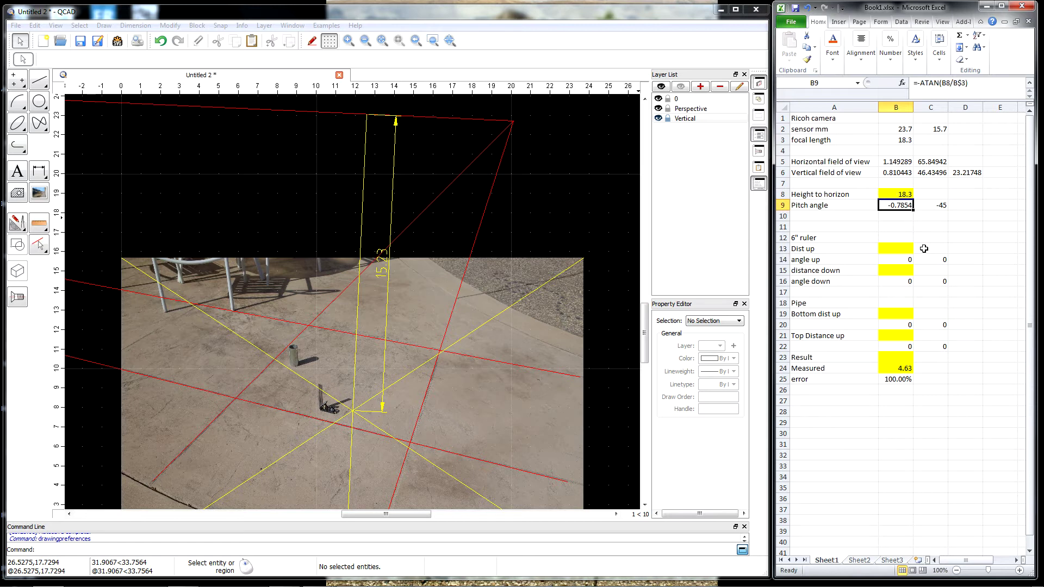
- Set the Height to horizon in B8 to 15.23, the length dimensioned along the photo's center line
left_click(902, 194)
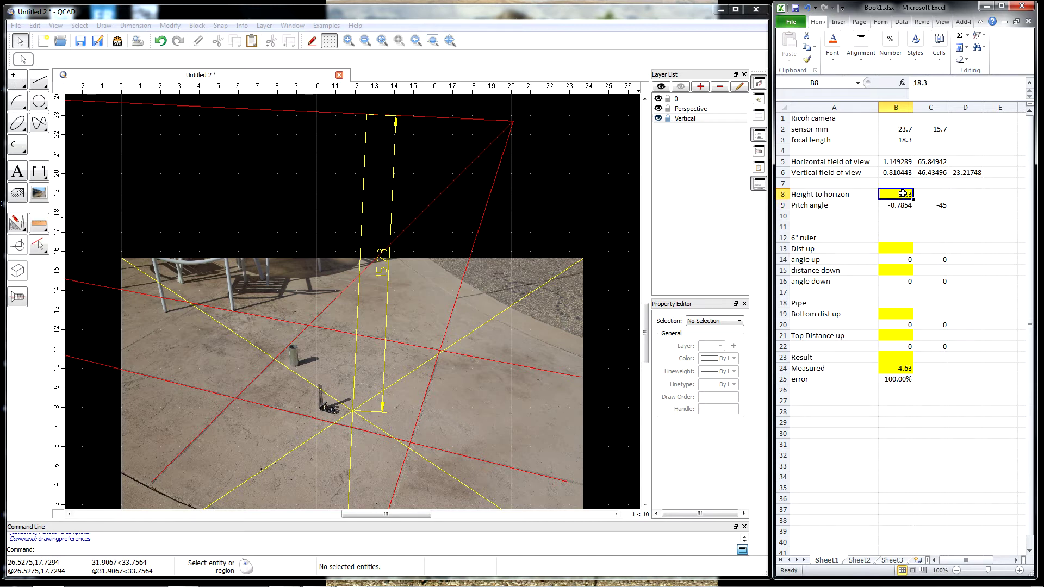
type("15.23")
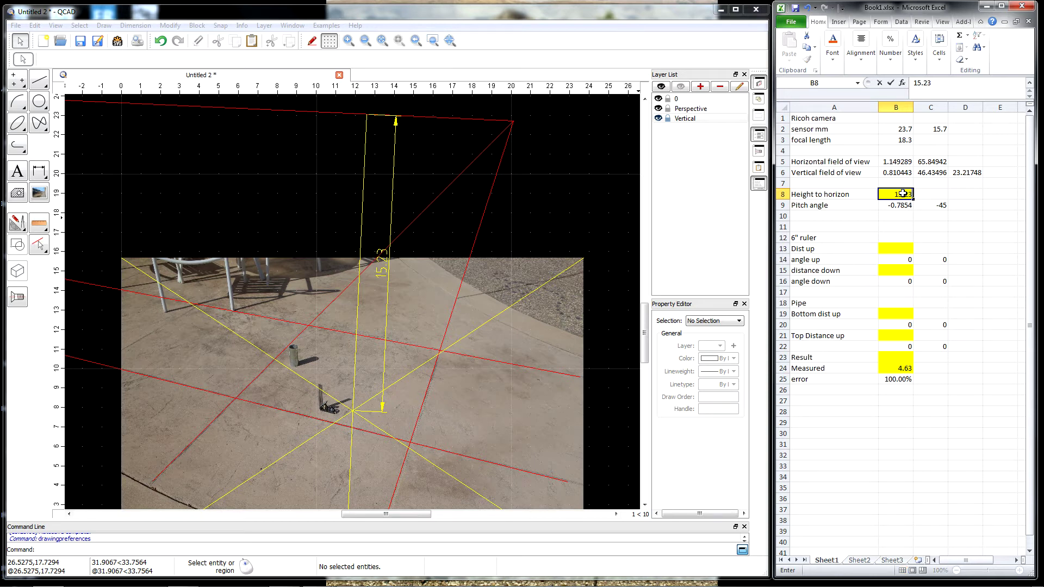
key("Return")
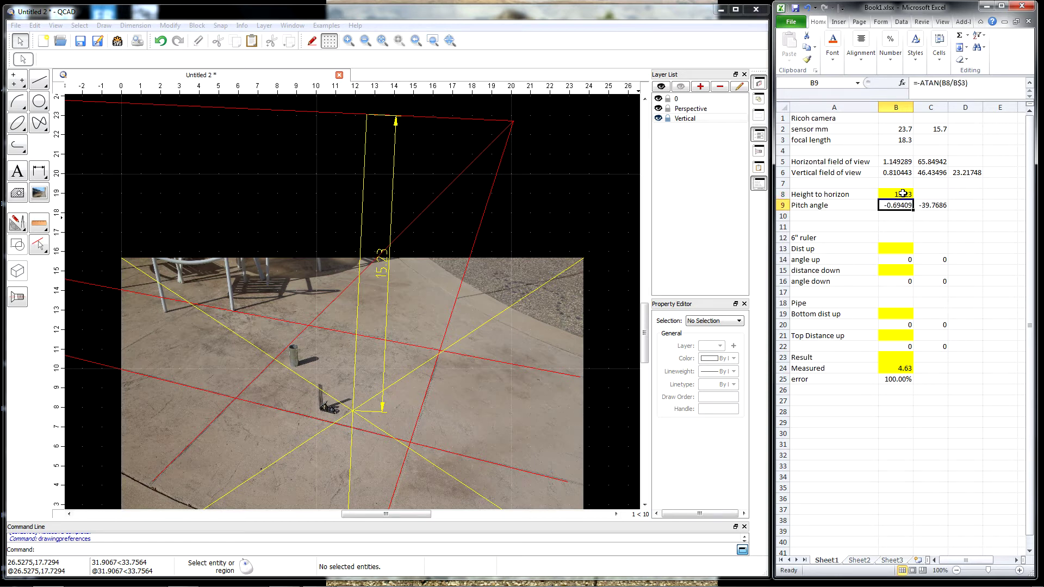
- Examine the Pitch angle formulas in B9 and C9, leaving their contents as they are
left_click(923, 206)
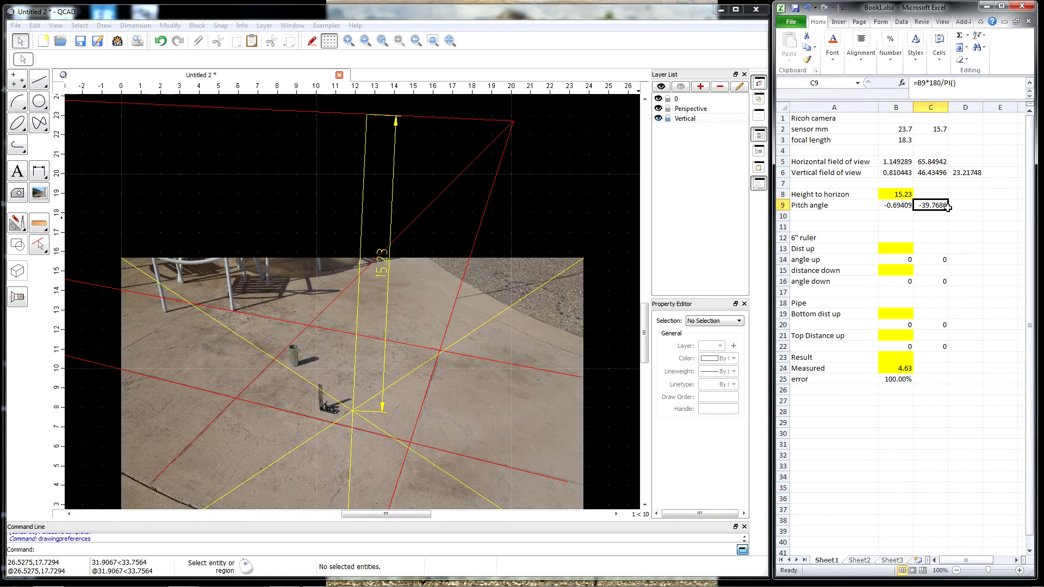
left_click(904, 206)
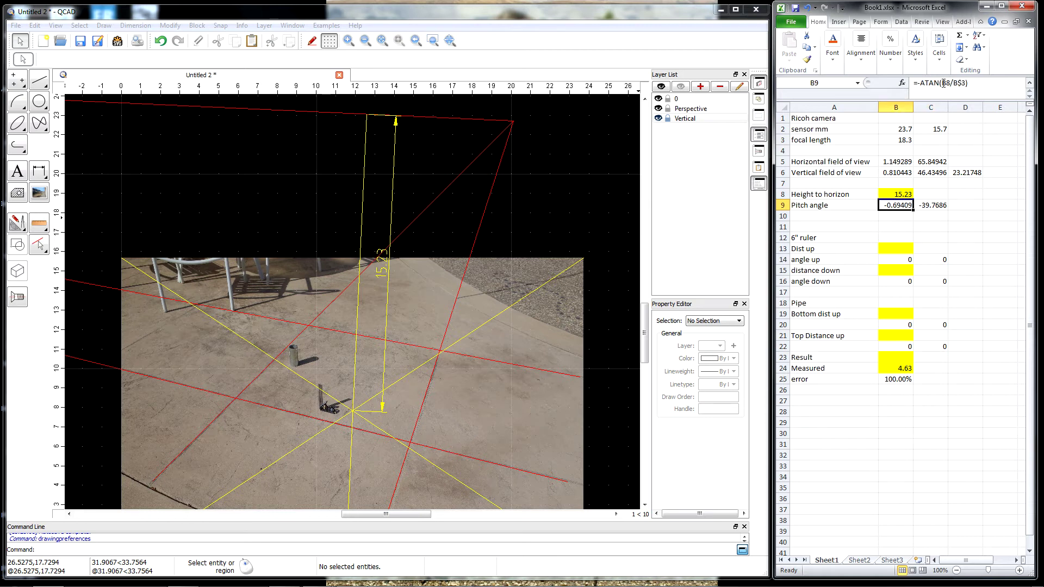
double_click(908, 205)
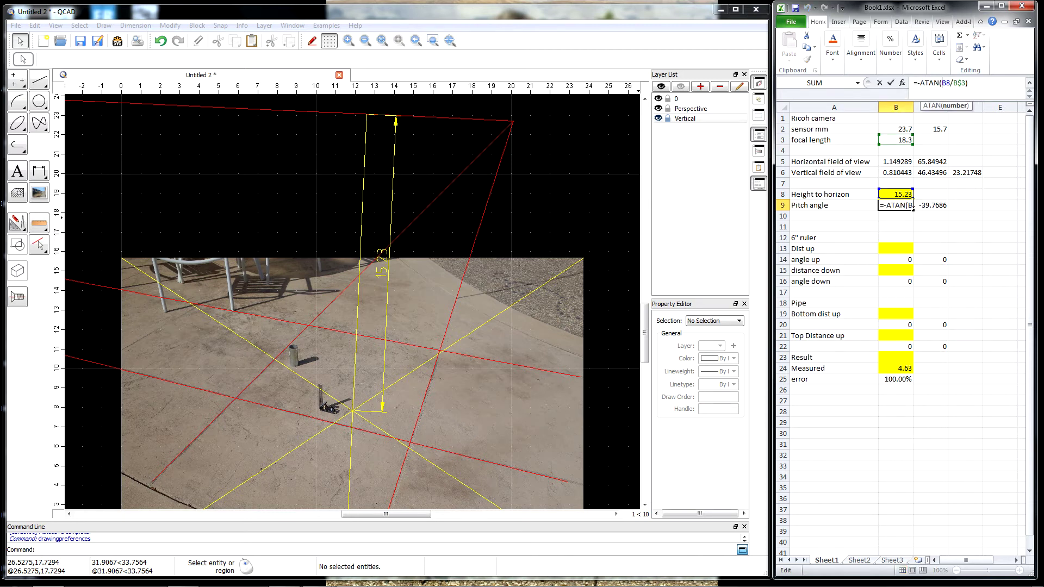
left_click(926, 206)
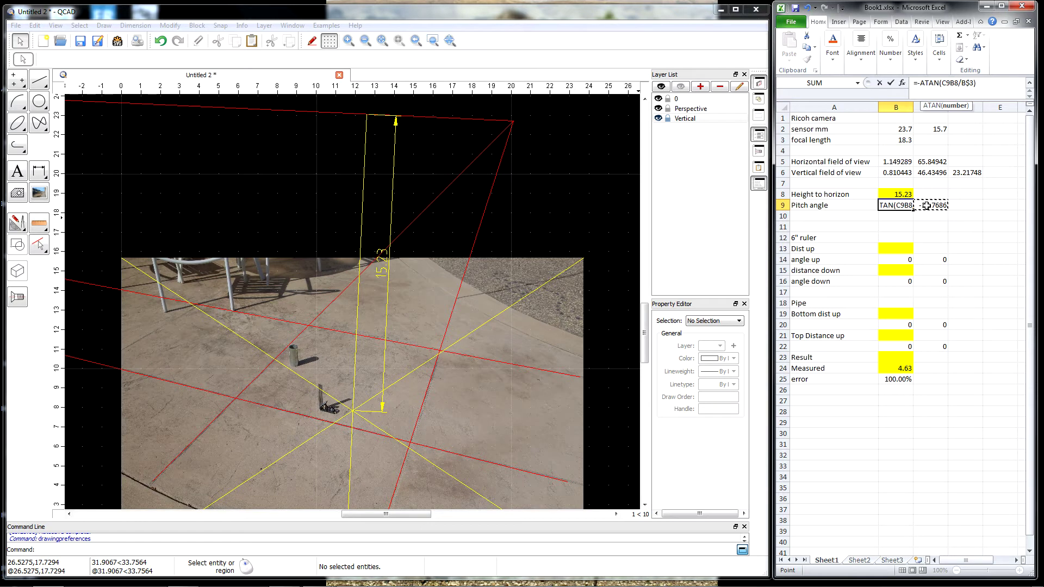
key("Escape")
left_click(926, 206)
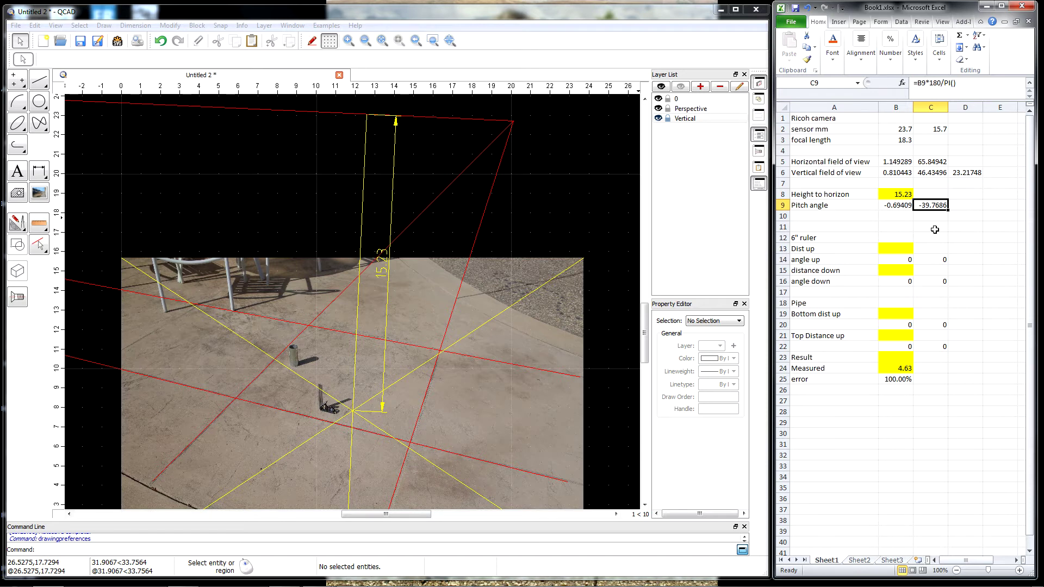
- Switch back to QCAD and examine the scaled photo with its center line, horizon and dimensions
scroll(934, 230, "down", 4)
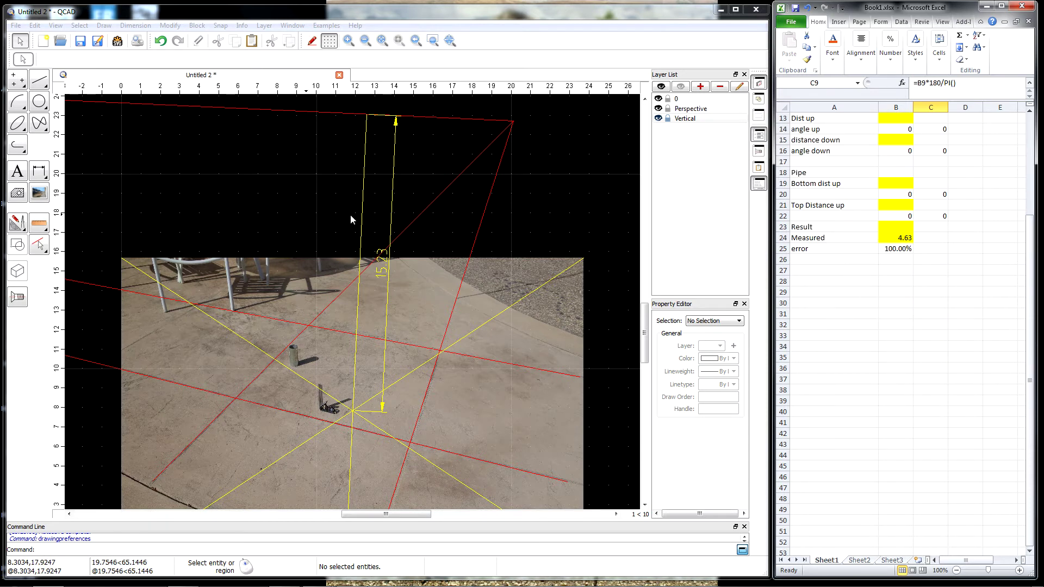
scroll(932, 185, "up", 4)
left_click(256, 262)
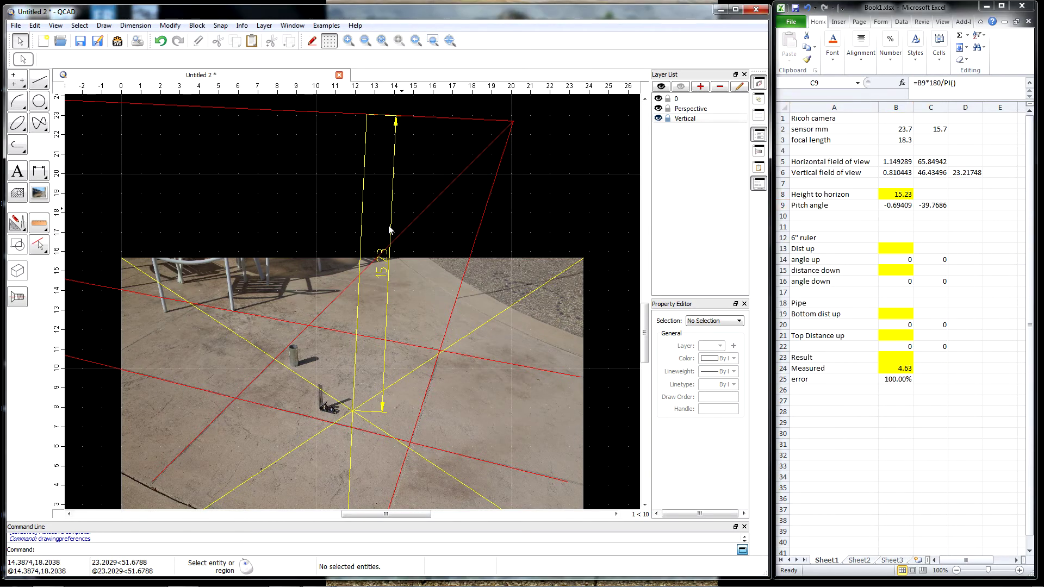
scroll(257, 262, "down", 3)
scroll(259, 259, "down", 4)
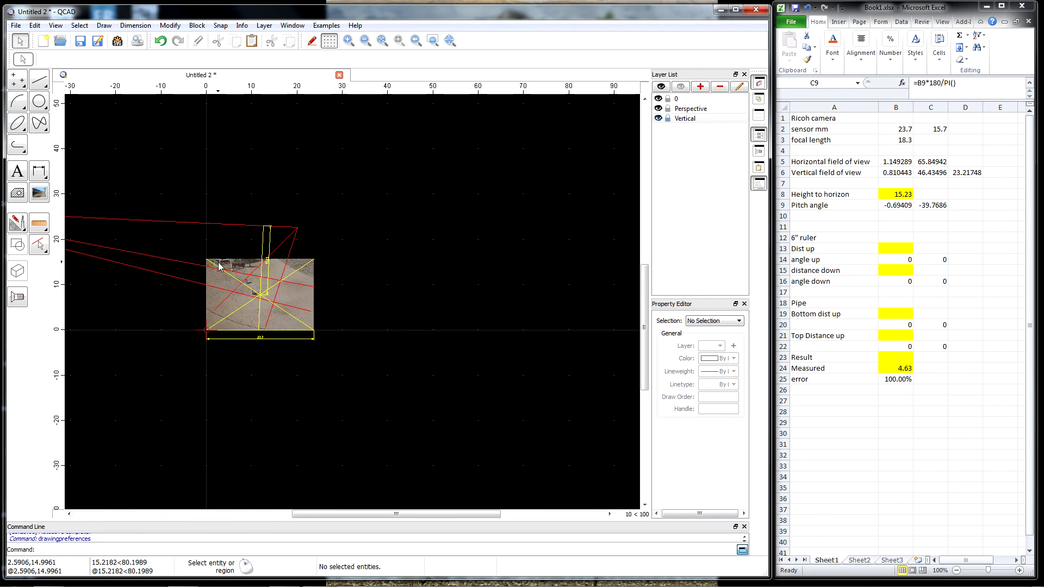
scroll(256, 255, "up", 7)
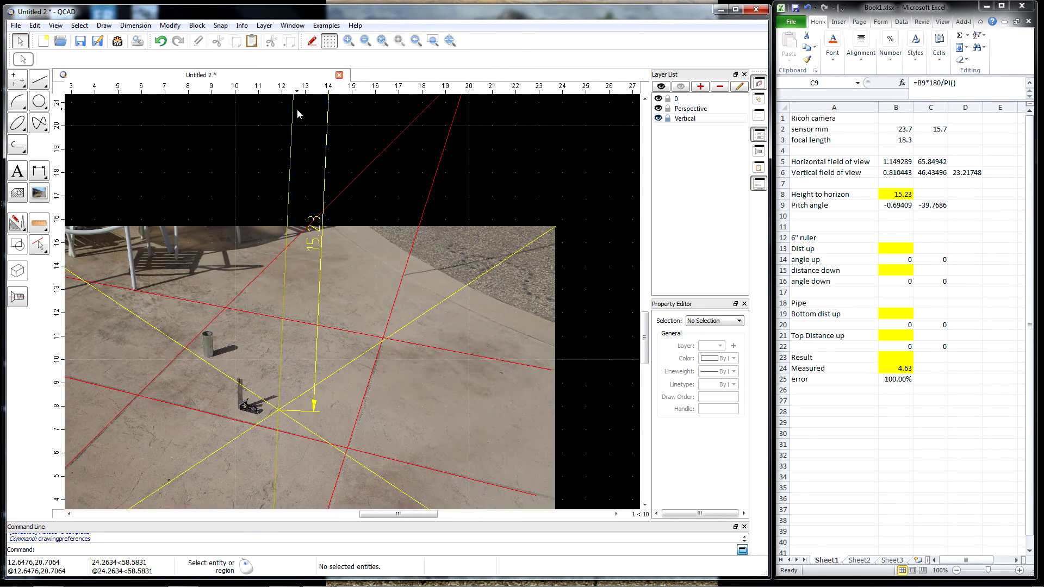
scroll(286, 184, "down", 2)
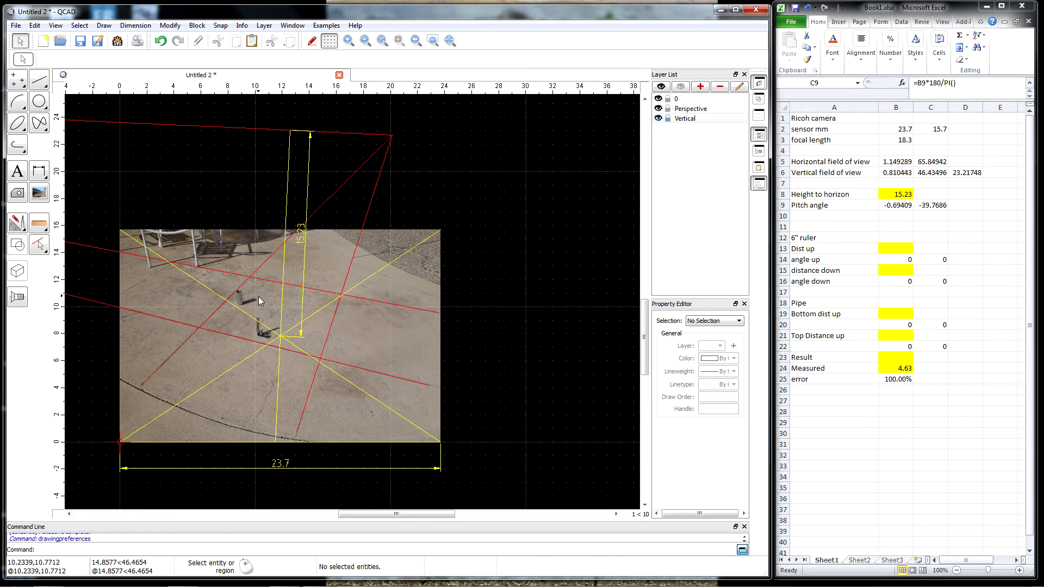
scroll(90, 364, "down", 3)
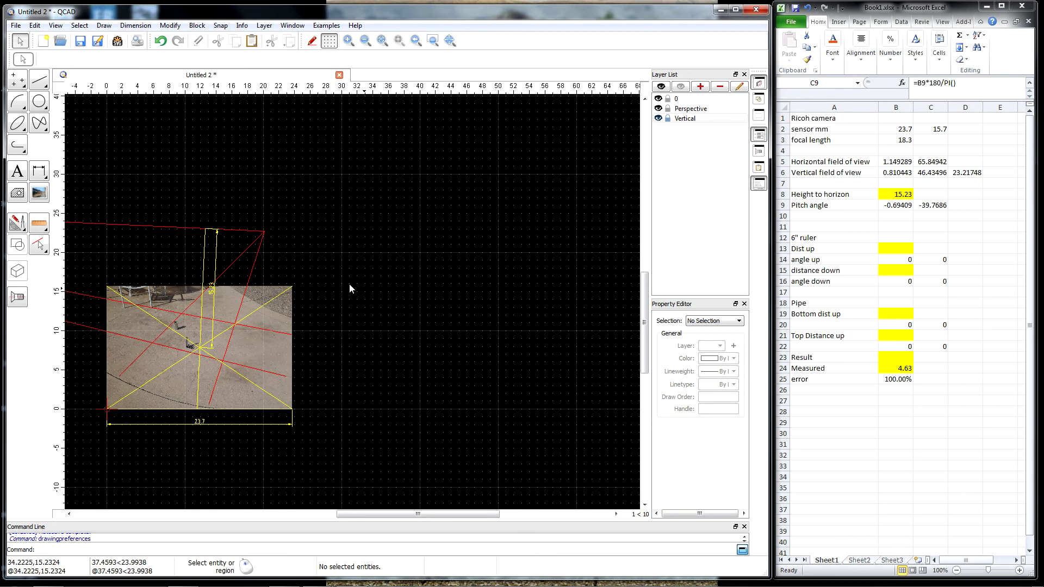
scroll(246, 246, "down", 1)
scroll(246, 247, "down", 1)
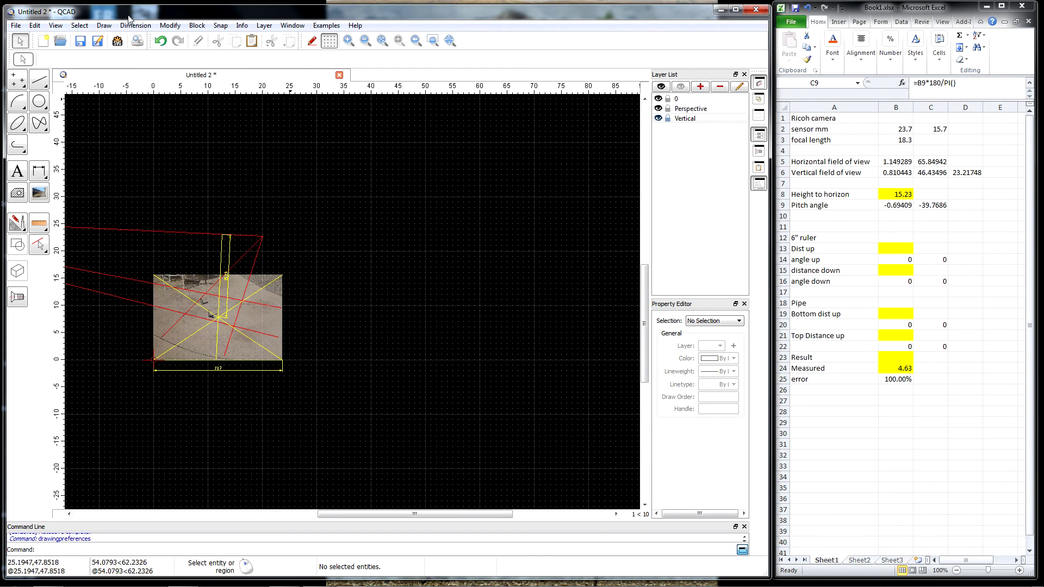
- Draw a horizontal line about 42 units long from 33,15 to 75,15 in the empty area beside the photo
left_click(39, 80)
left_click(19, 102)
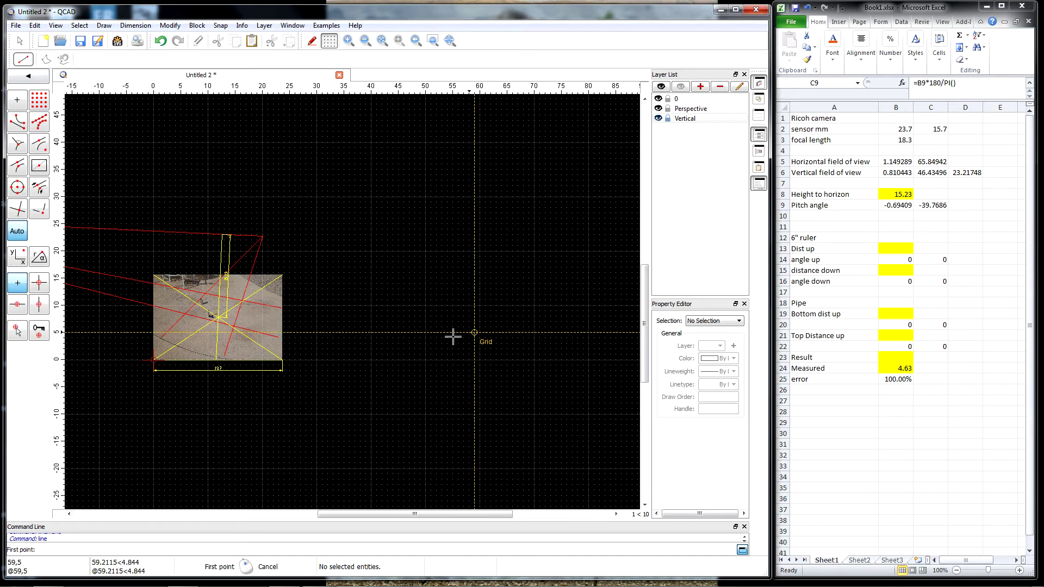
left_click(333, 280)
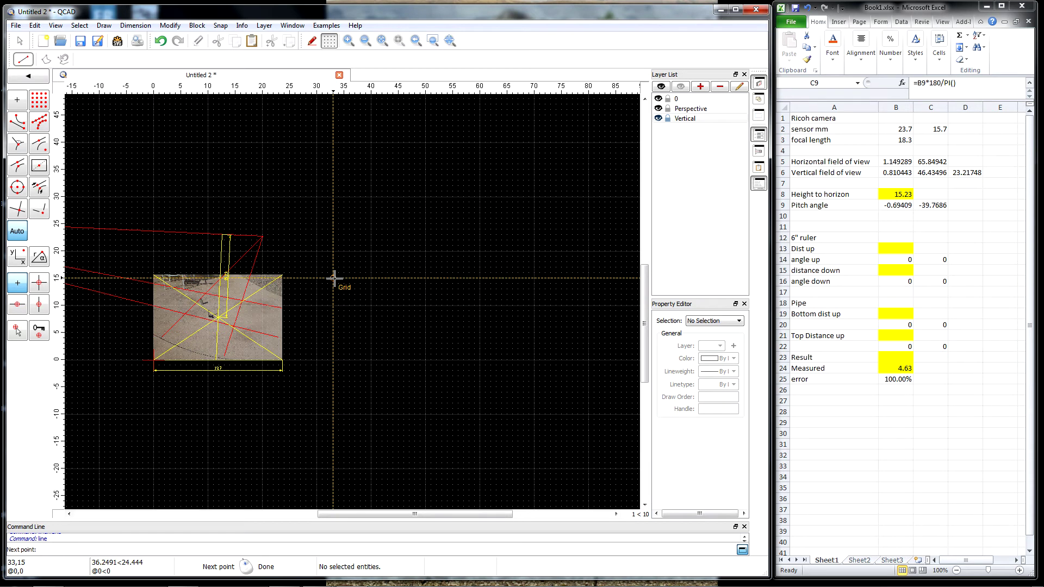
left_click(562, 278)
right_click(419, 361)
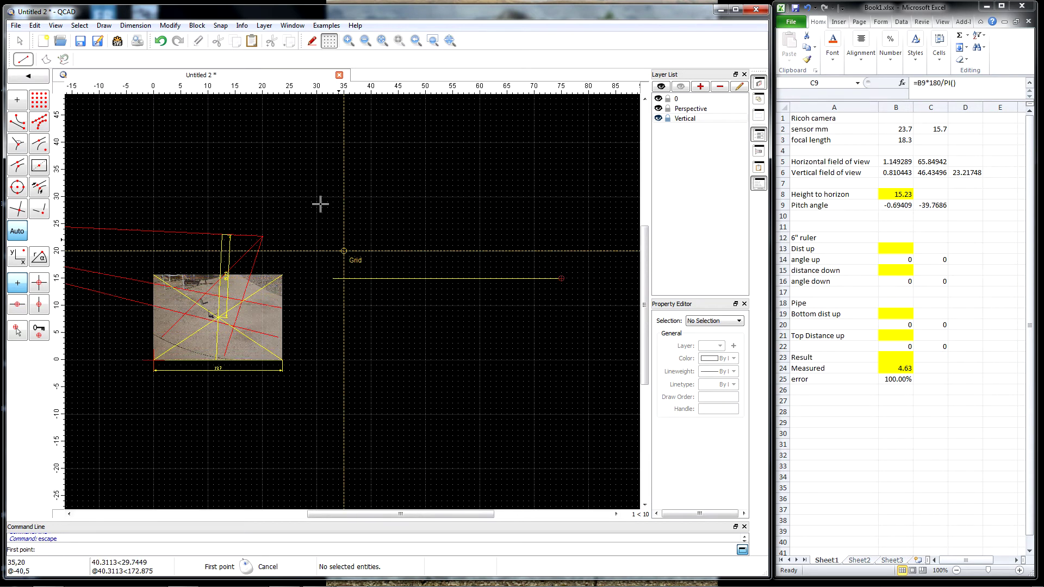
left_click(20, 40)
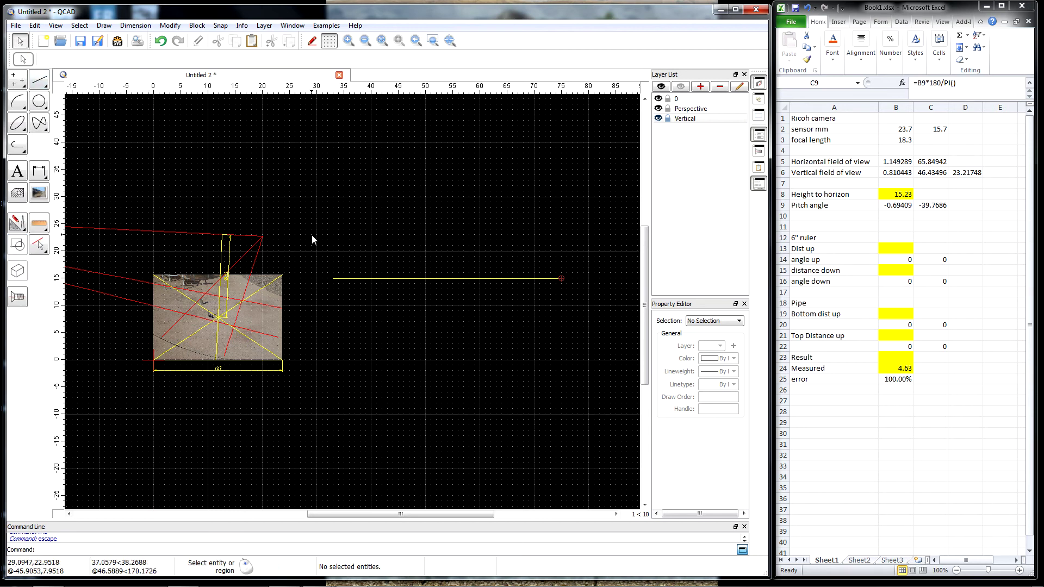
- Rotate a copy of the 42-unit horizontal line by -39.7686 degrees about its start point at 33,15, keeping the original
left_click(341, 277)
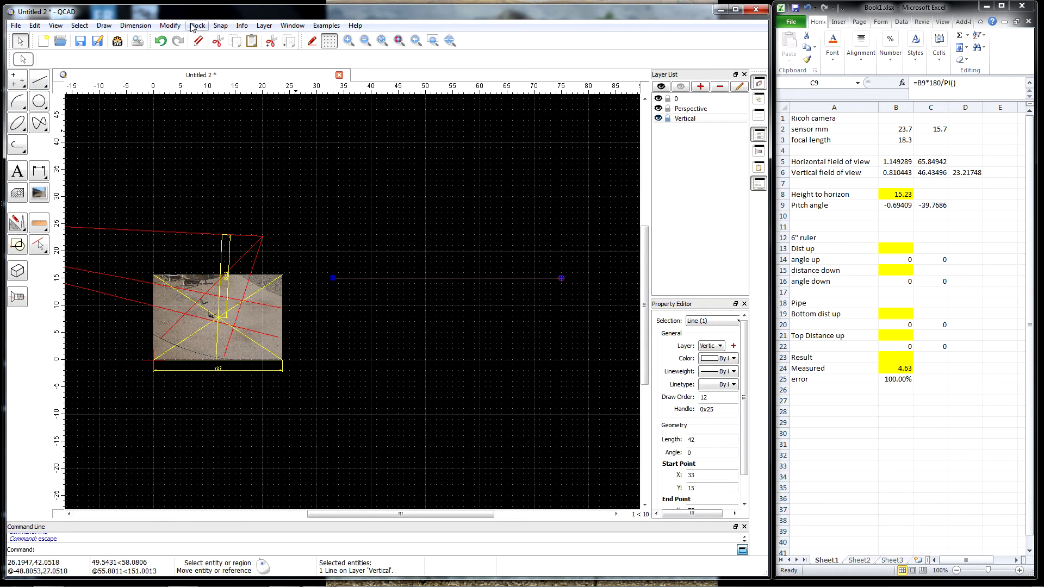
left_click(170, 25)
left_click(185, 54)
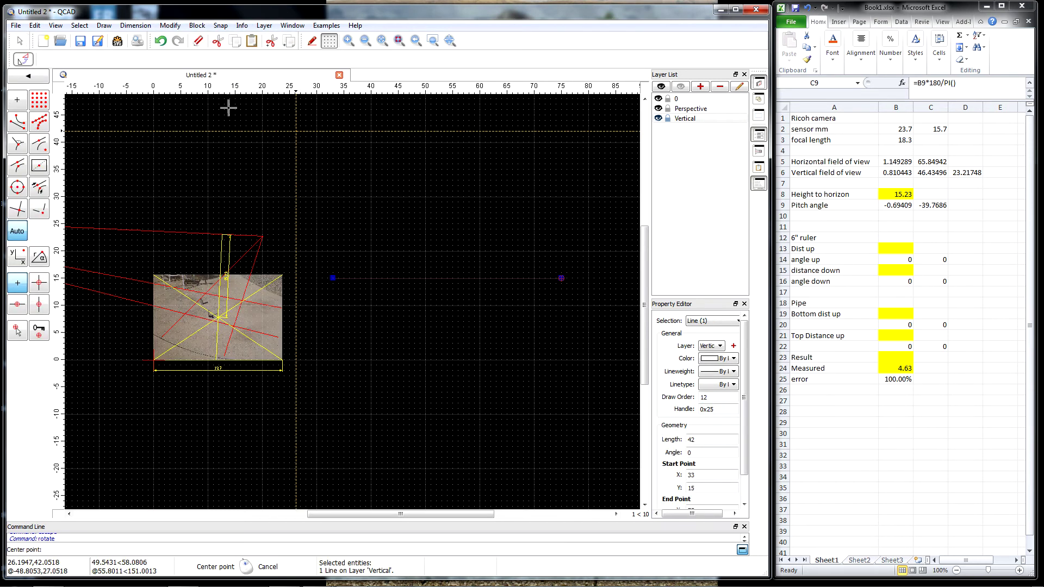
left_click(330, 278)
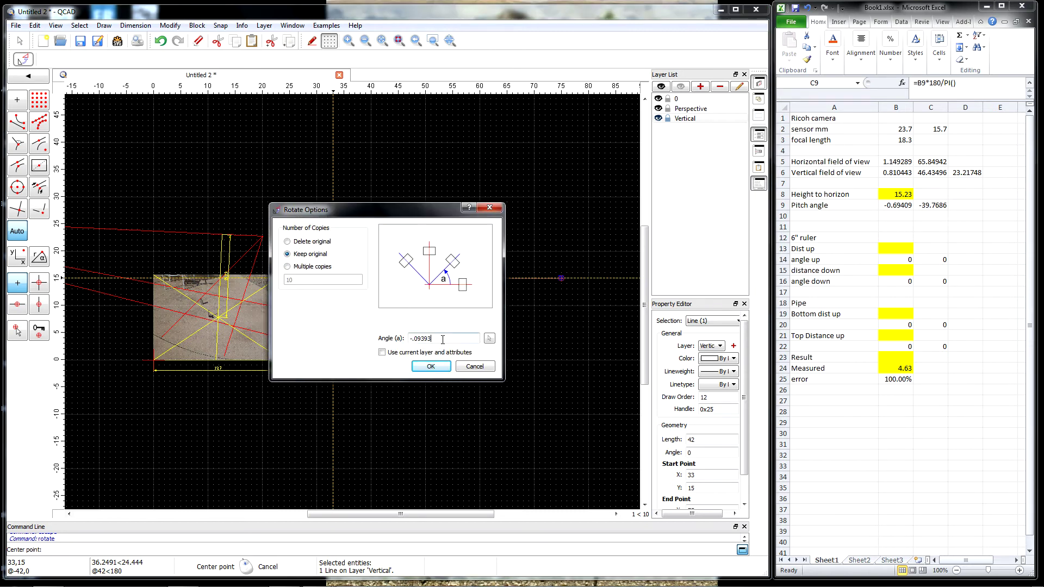
left_click_drag(442, 339, 393, 340)
type("-39.7686")
left_click(440, 368)
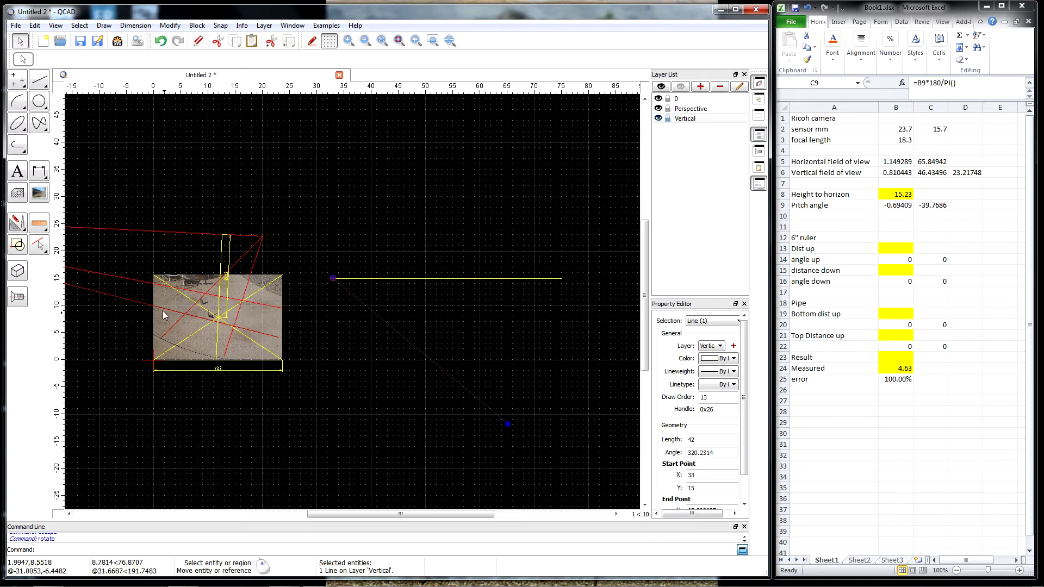
- Draw a line about 3.18 units long from the front of the pipe's top rim at 8.81,11 perpendicular to the photo's center line
scroll(161, 305, "up", 2)
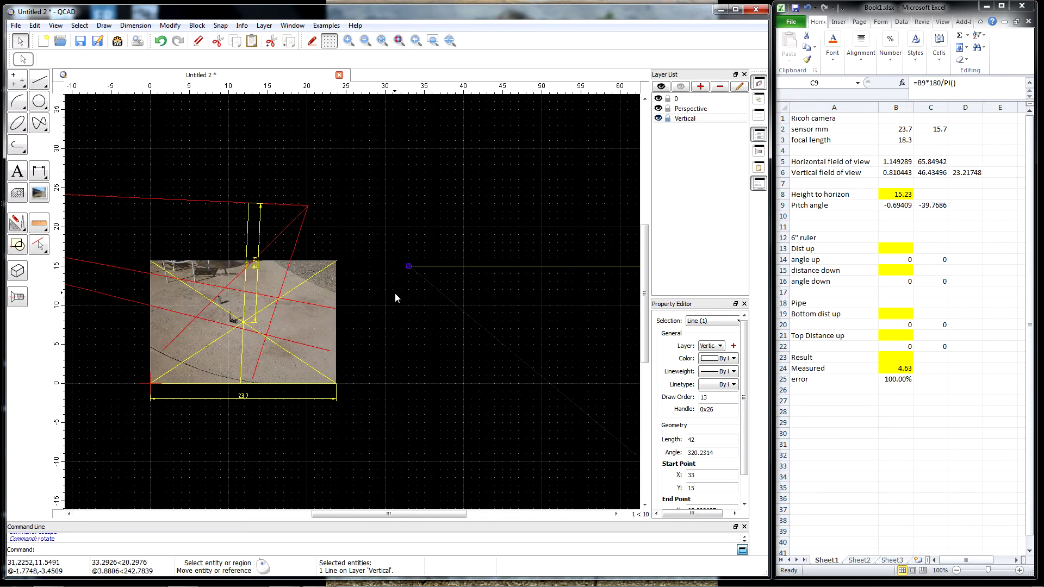
scroll(158, 278, "down", 2)
scroll(160, 281, "down", 1)
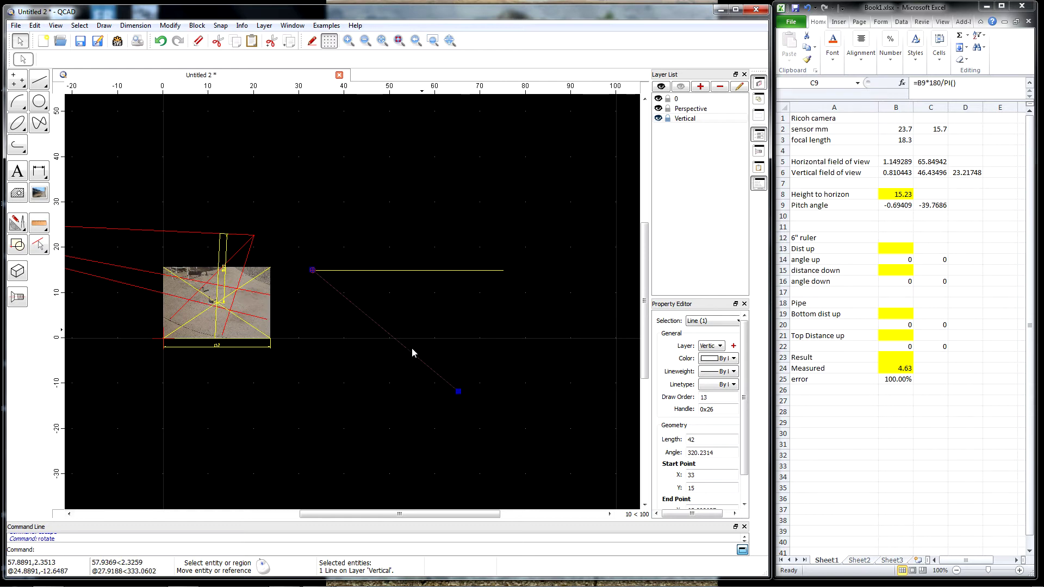
scroll(215, 297, "up", 10)
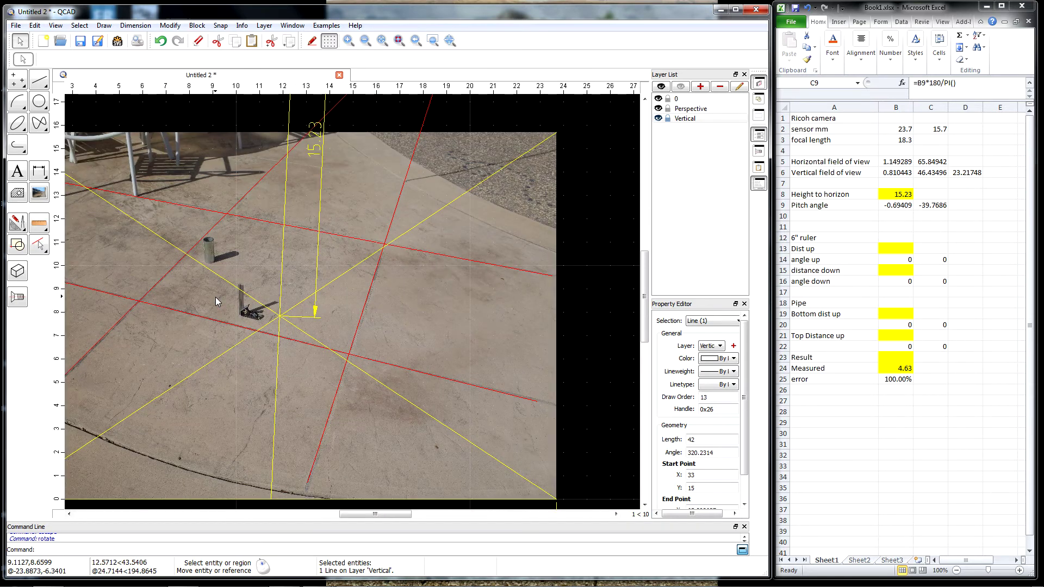
scroll(216, 302, "up", 1)
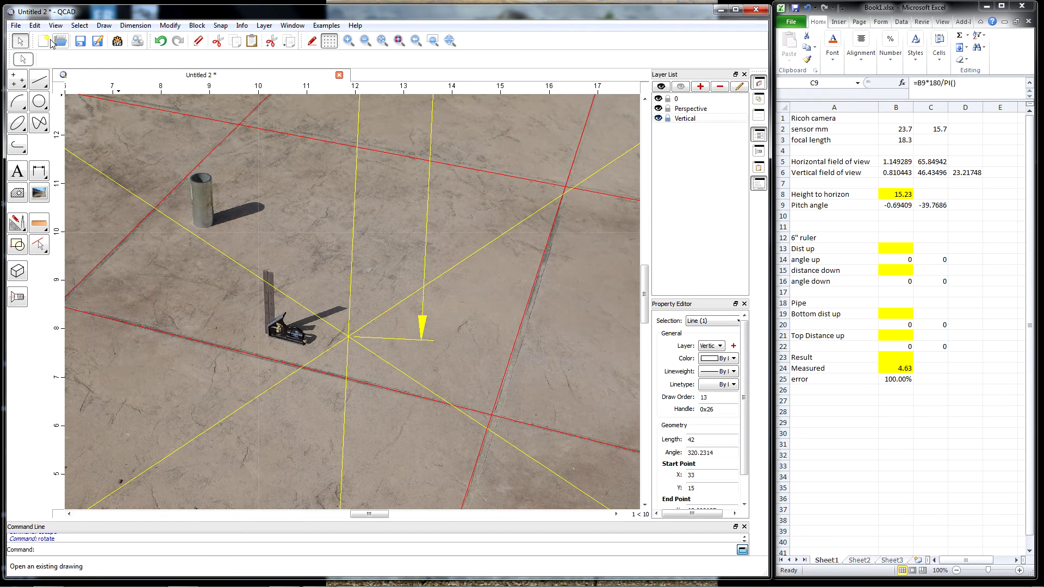
left_click(39, 81)
left_click(18, 100)
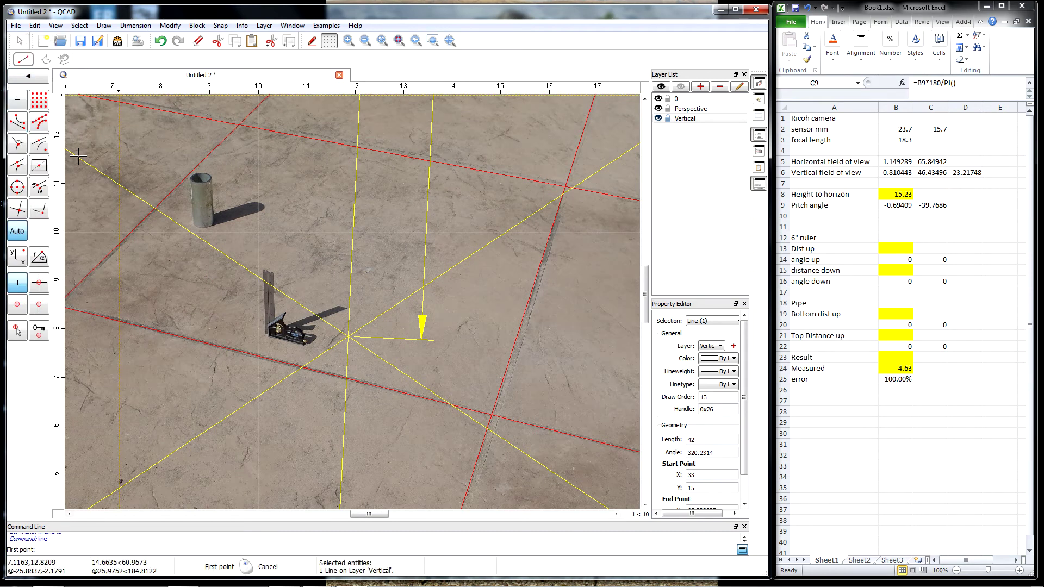
scroll(273, 342, "up", 5)
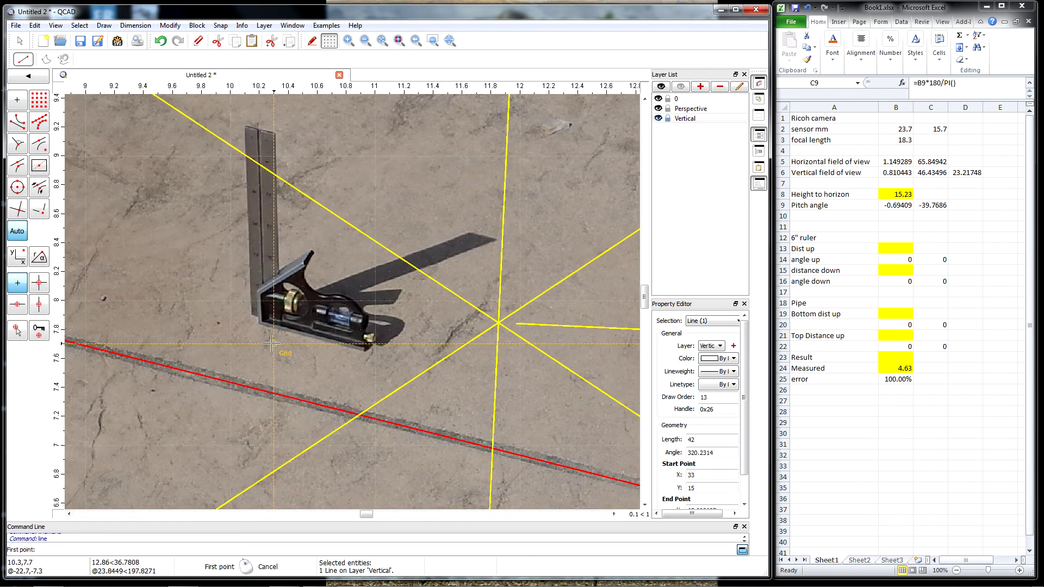
scroll(271, 342, "down", 5)
scroll(181, 196, "up", 10)
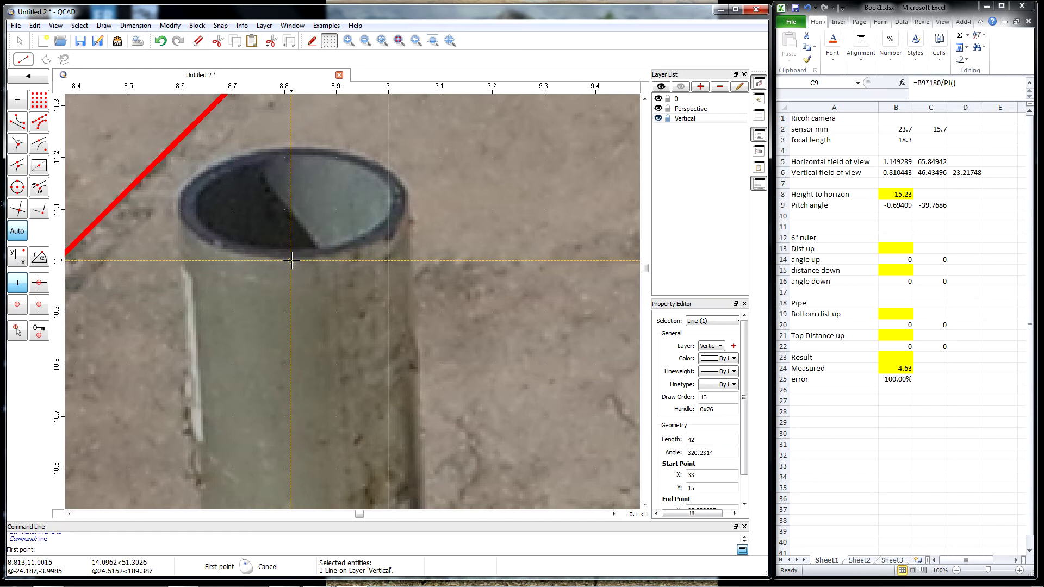
scroll(284, 261, "up", 4)
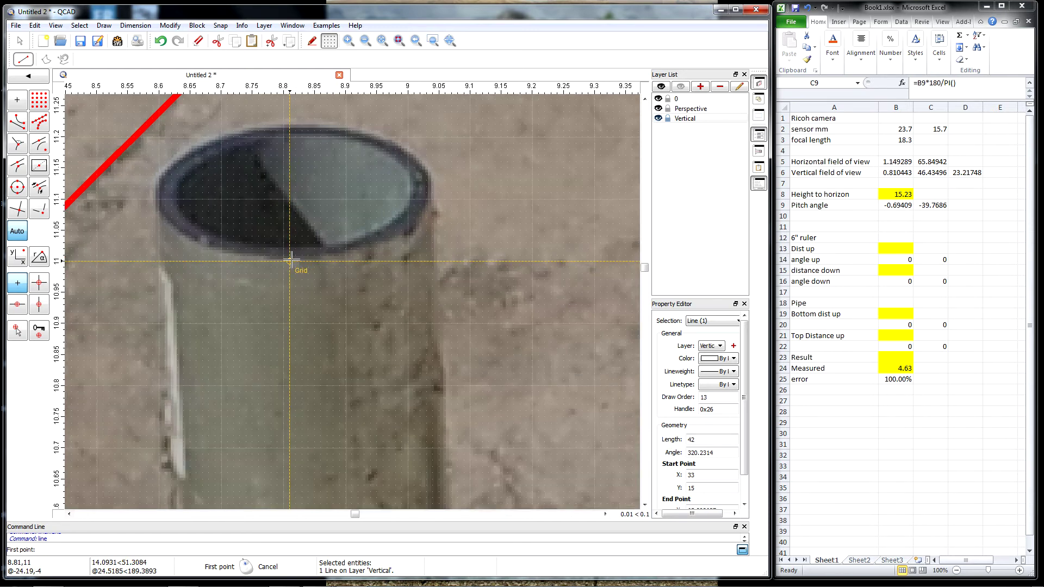
left_click(290, 261)
scroll(302, 293, "down", 7)
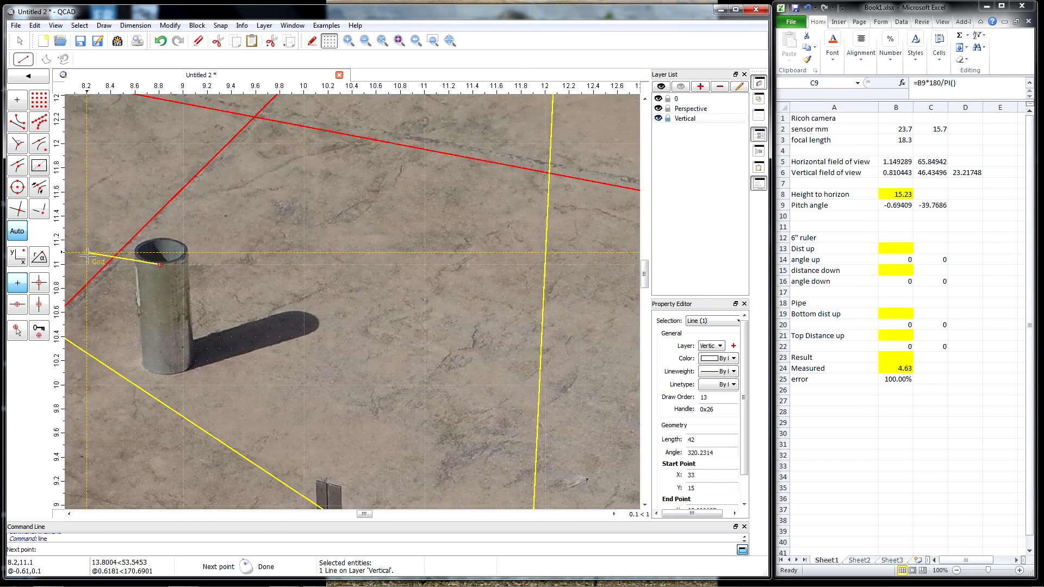
scroll(305, 283, "down", 2)
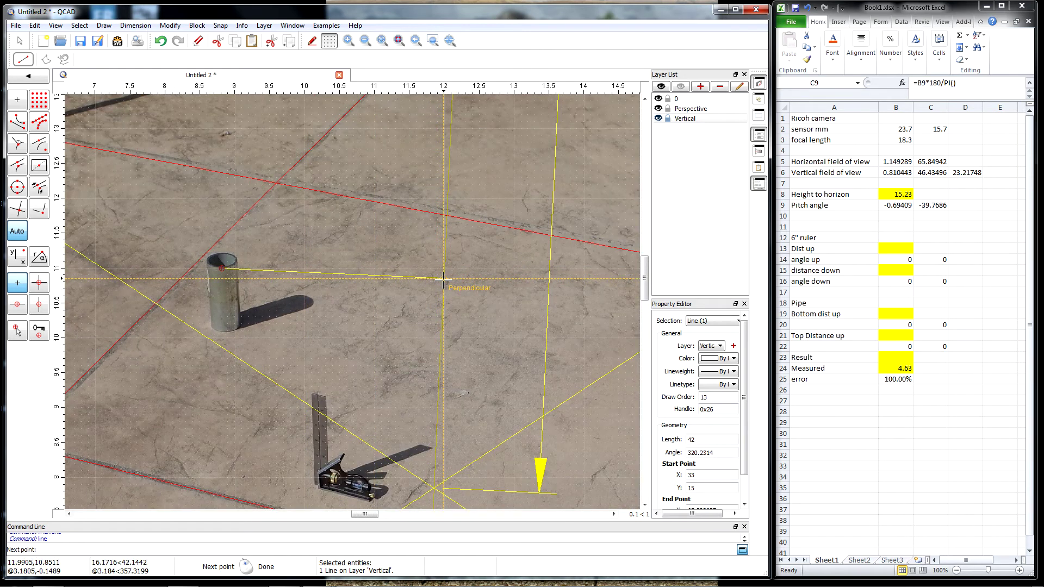
left_click(443, 279)
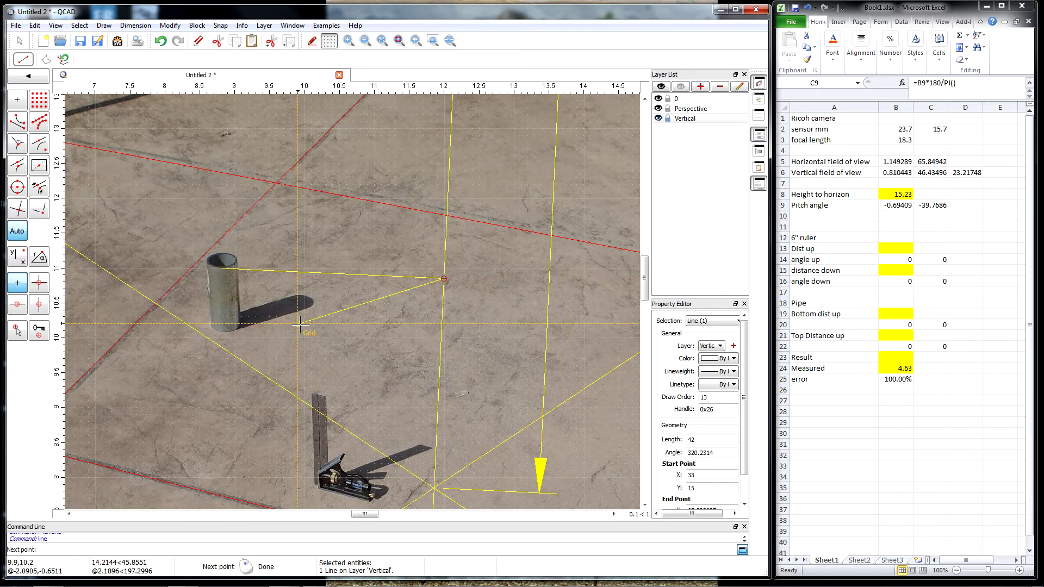
key("Escape")
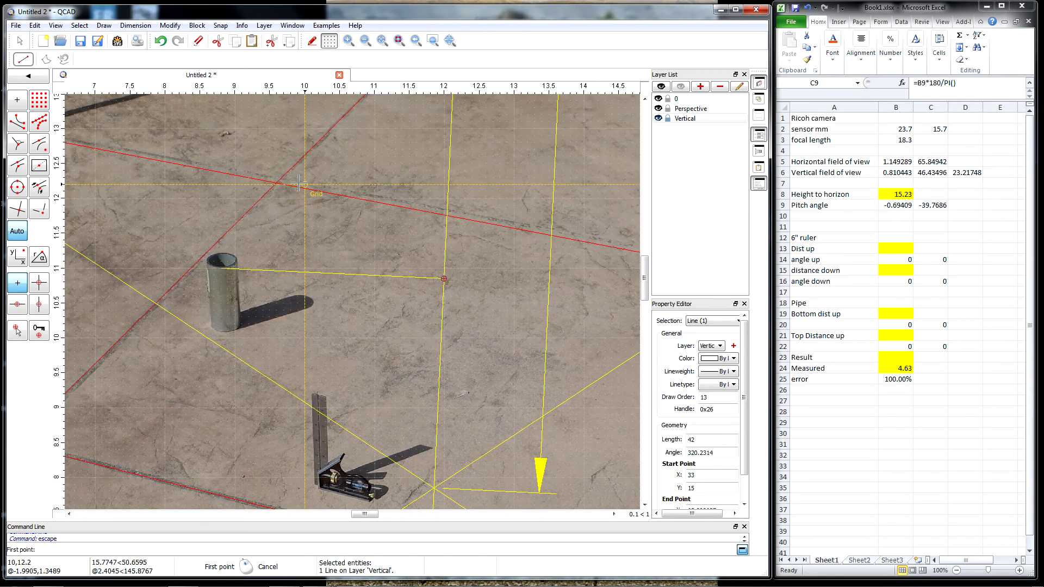
- Draw a line about 3.09 units long from the pipe's bottom edge perpendicular to the photo's center line
scroll(225, 336, "up", 10)
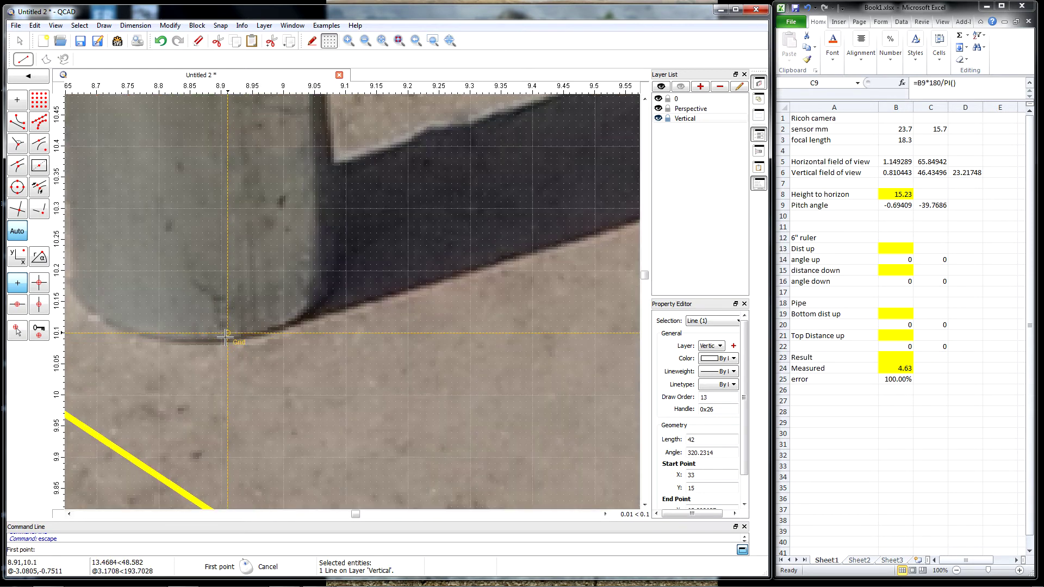
scroll(225, 338, "up", 3)
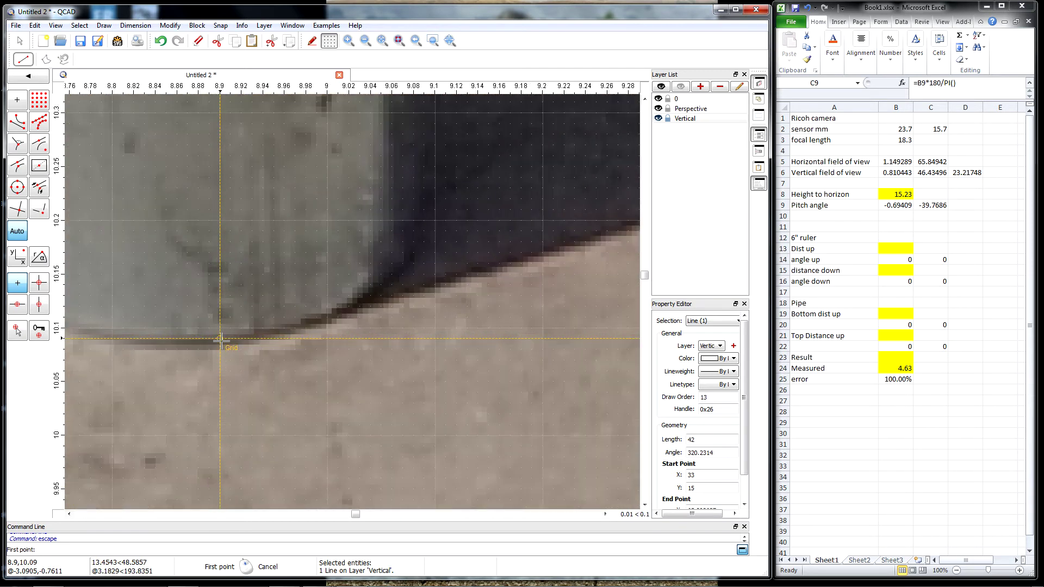
left_click(176, 348)
scroll(125, 288, "down", 10)
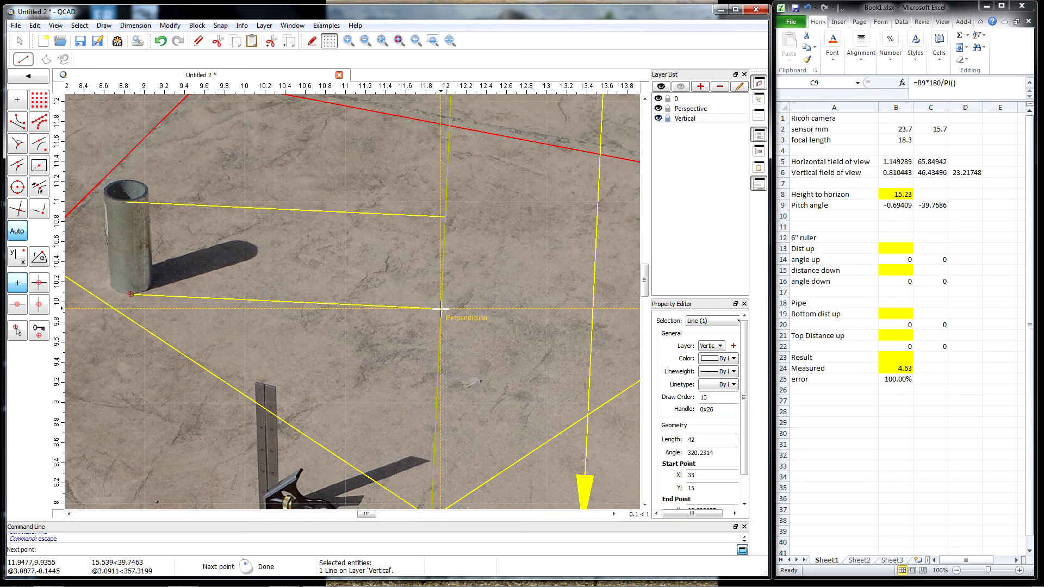
left_click(441, 308)
right_click(221, 414)
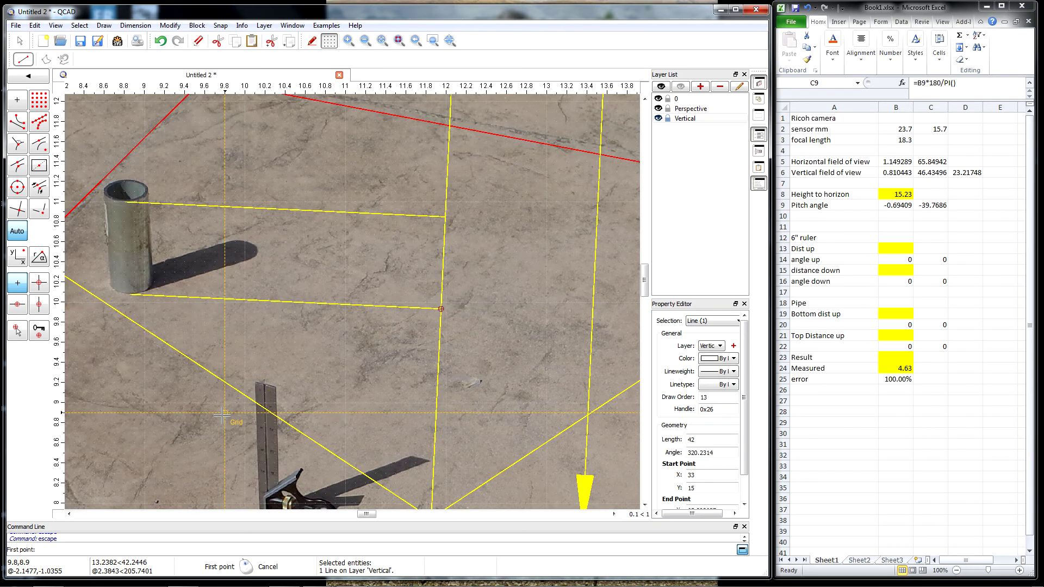
- Draw a line from the ruler's top corner at 10.1,9.2 perpendicular to the photo's center line
scroll(221, 415, "up", 3)
scroll(244, 396, "down", 5)
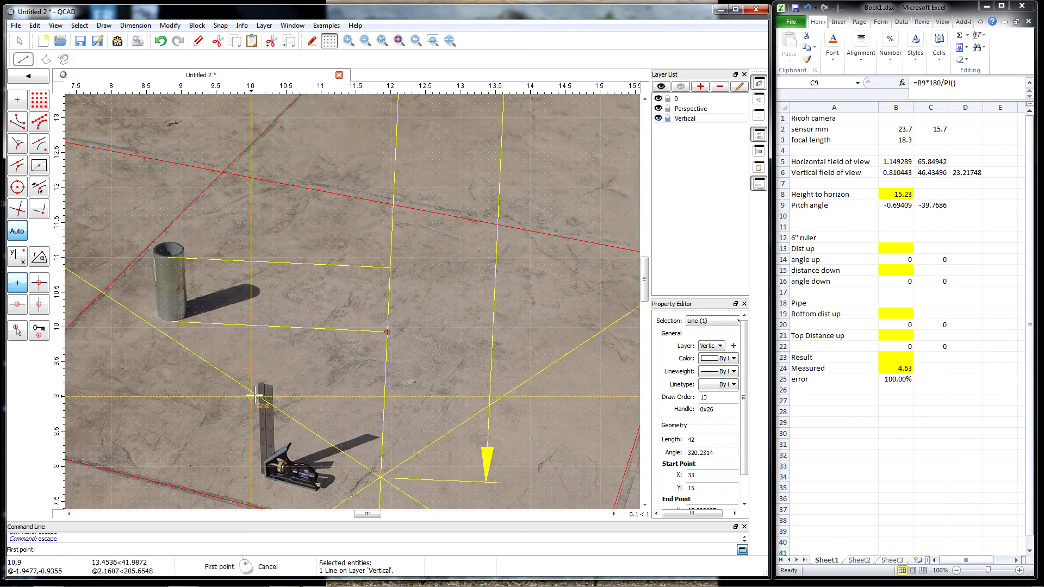
scroll(255, 396, "up", 14)
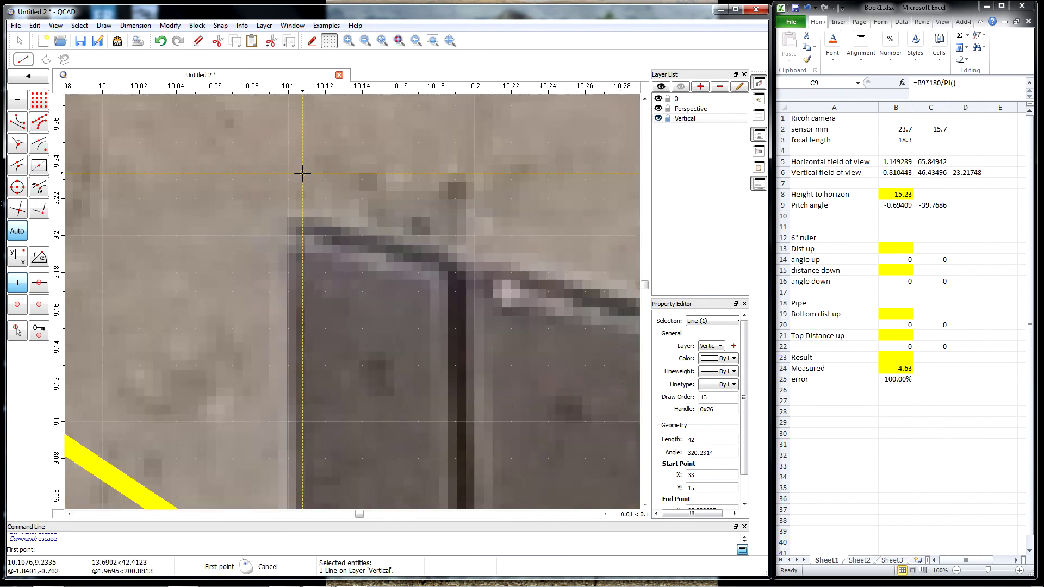
scroll(302, 173, "up", 1)
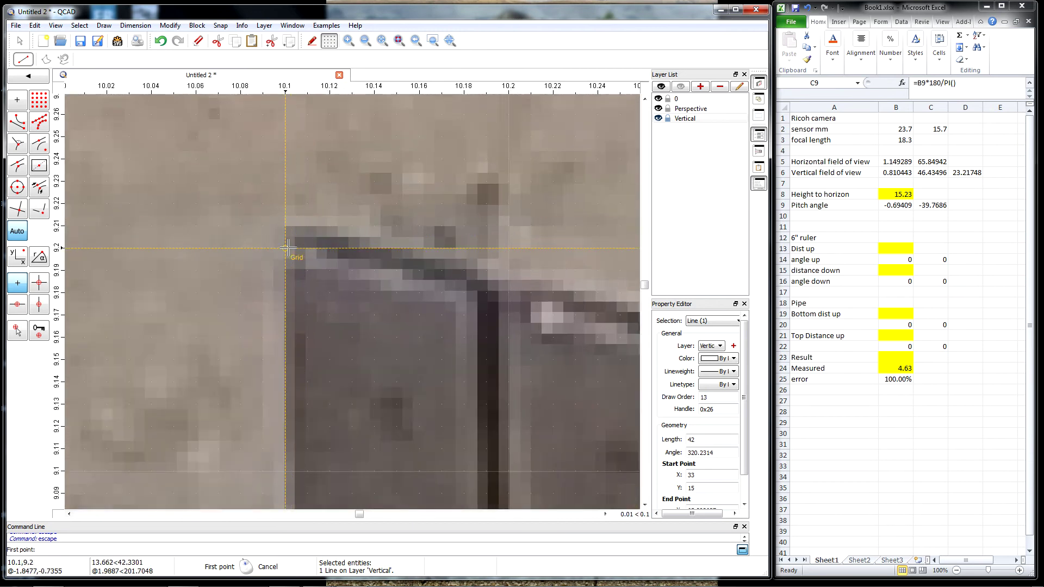
left_click(285, 248)
scroll(218, 272, "down", 11)
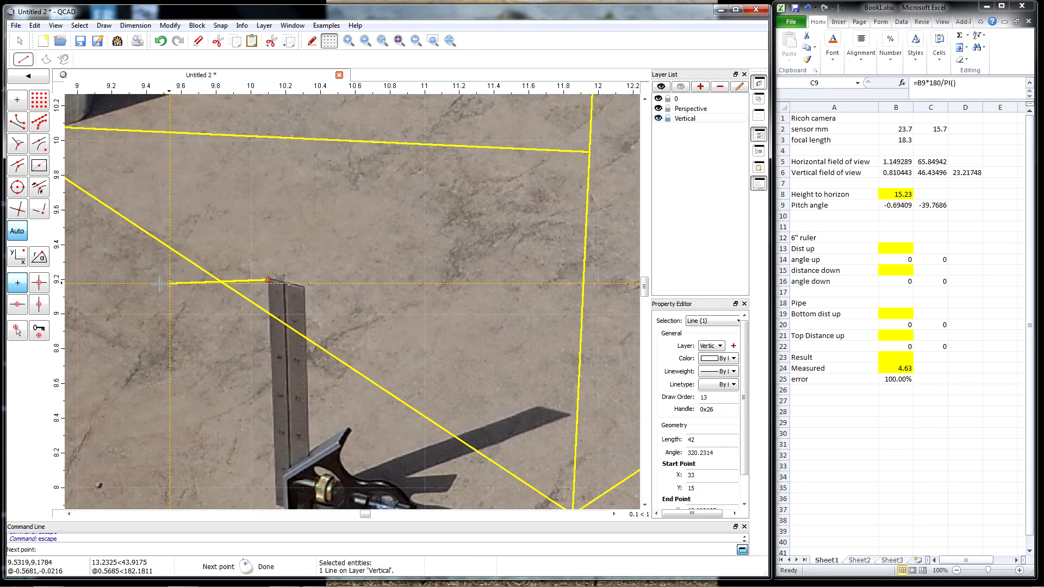
scroll(160, 284, "down", 3)
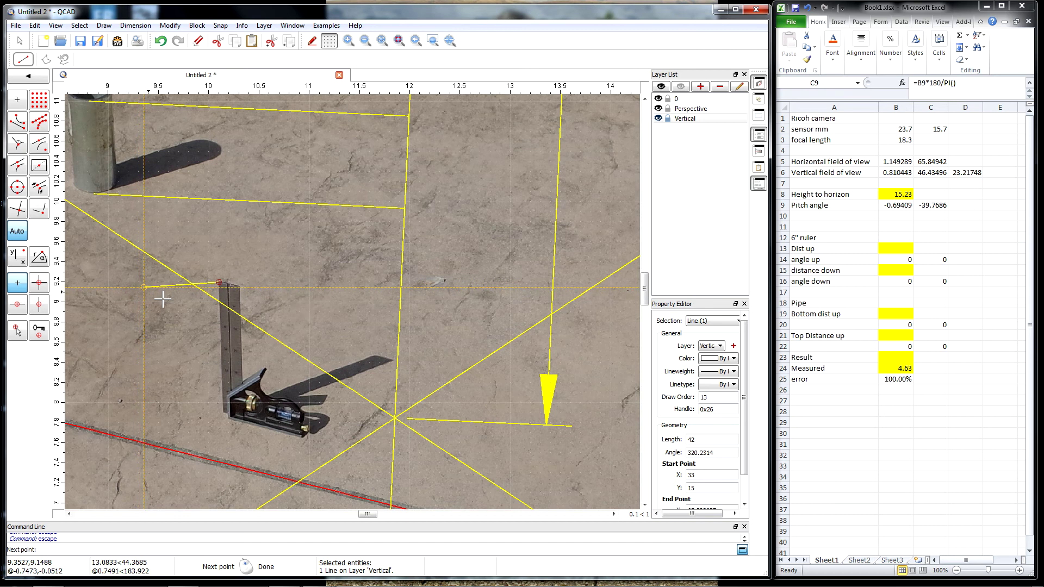
right_click(401, 291)
- Draw a line about 1.71 units long from the ruler's bottom corner perpendicular to the photo's center line
scroll(221, 408, "up", 13)
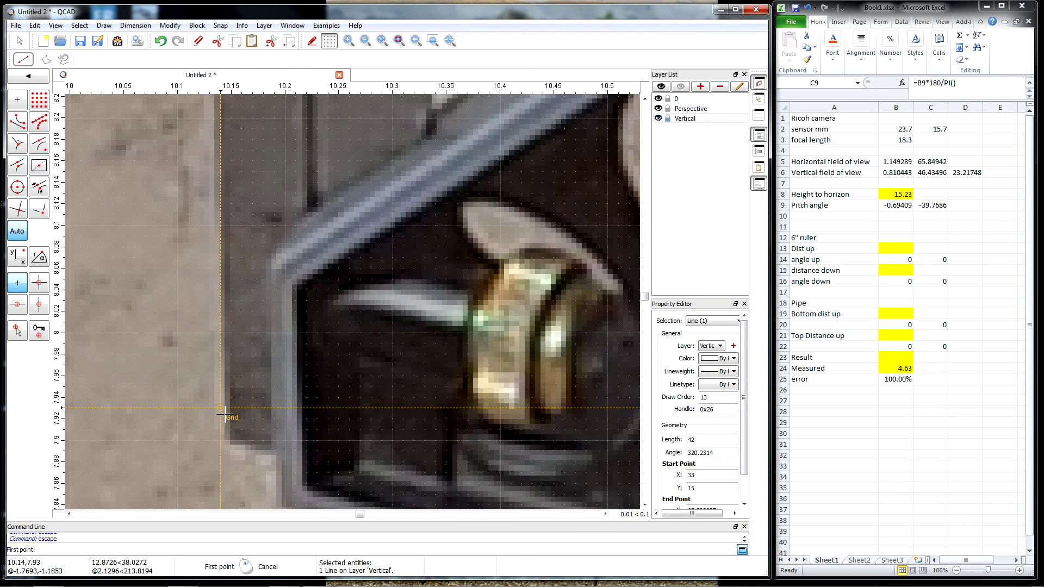
scroll(221, 408, "up", 10)
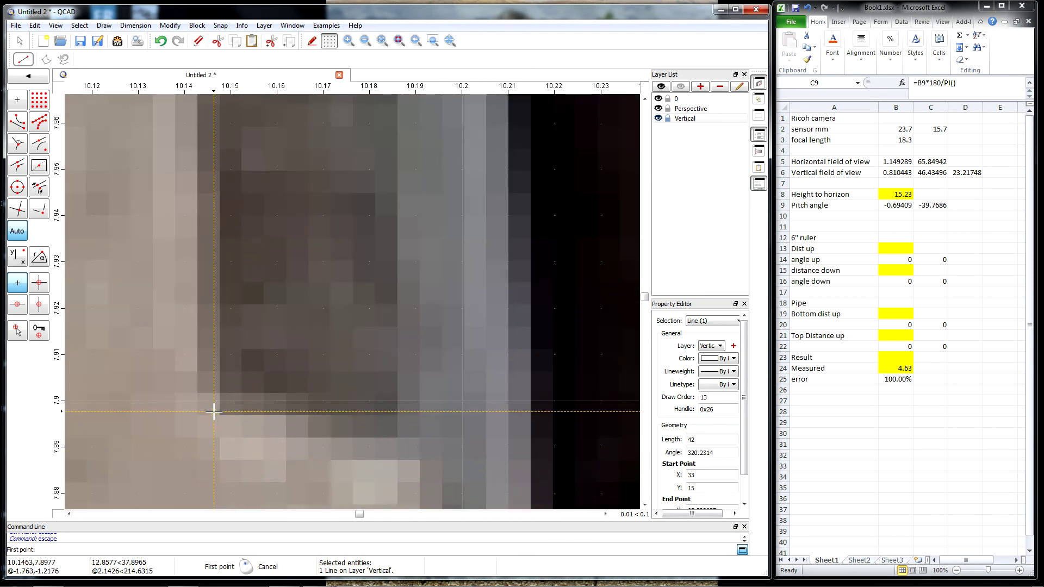
left_click(214, 412)
scroll(173, 361, "down", 4)
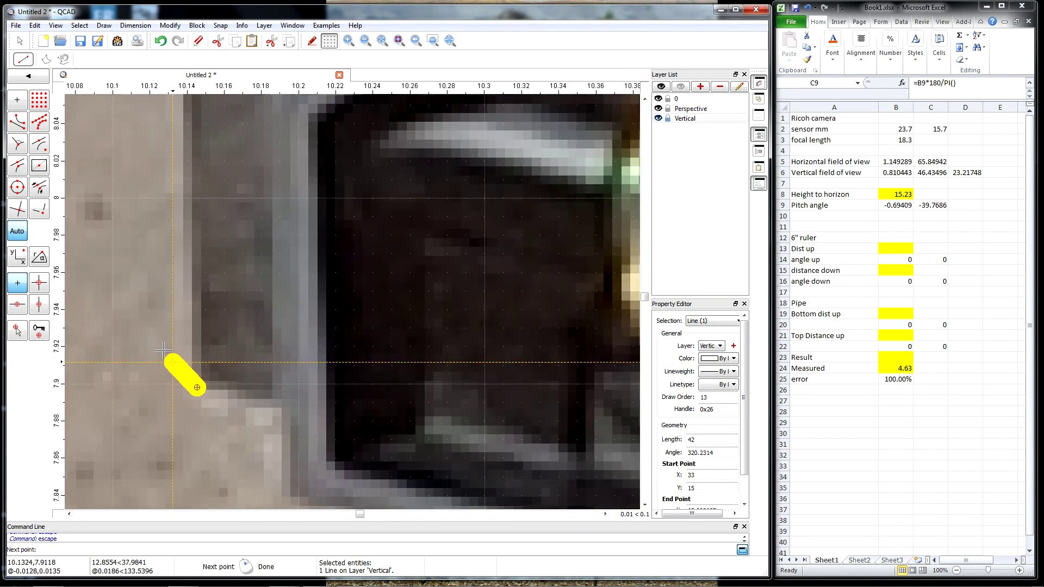
scroll(163, 350, "down", 11)
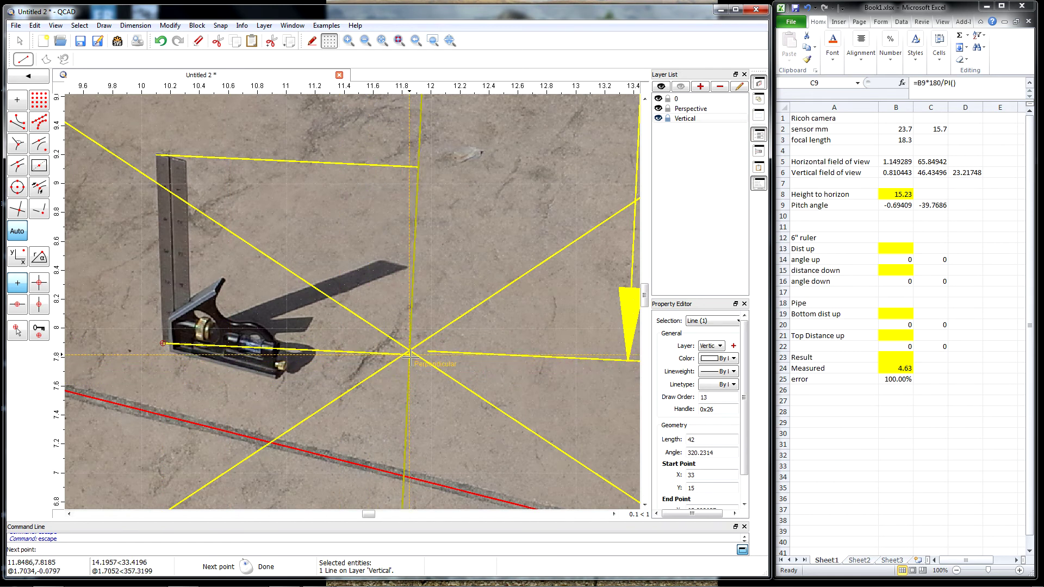
scroll(409, 356, "up", 10)
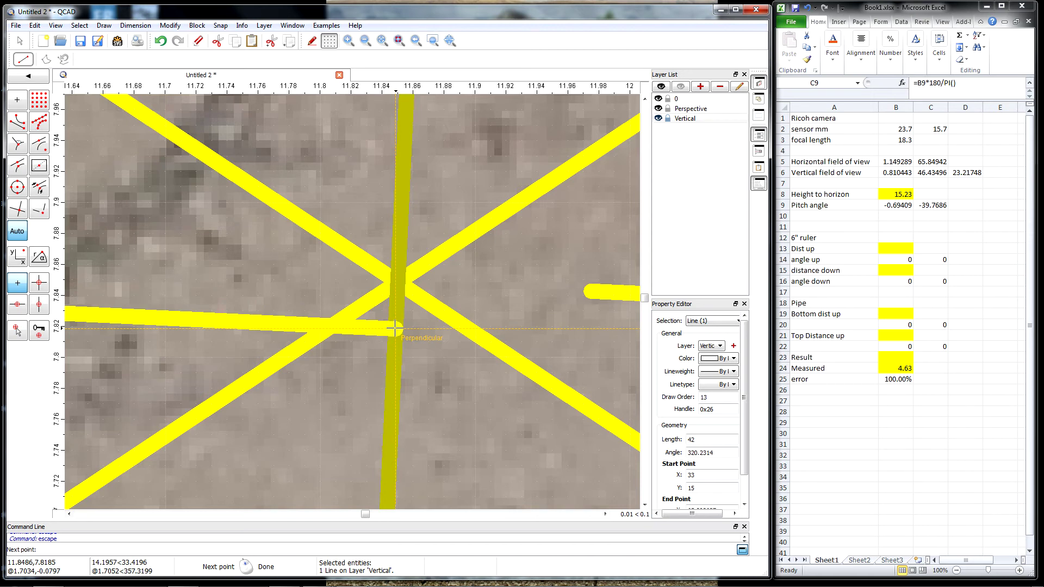
left_click(394, 329)
right_click(395, 329)
- Add an aligned dimension from the photo's center intersection to the pipe-top projection point, placing its dimension line at about 14.4,10.5
scroll(462, 431, "down", 5)
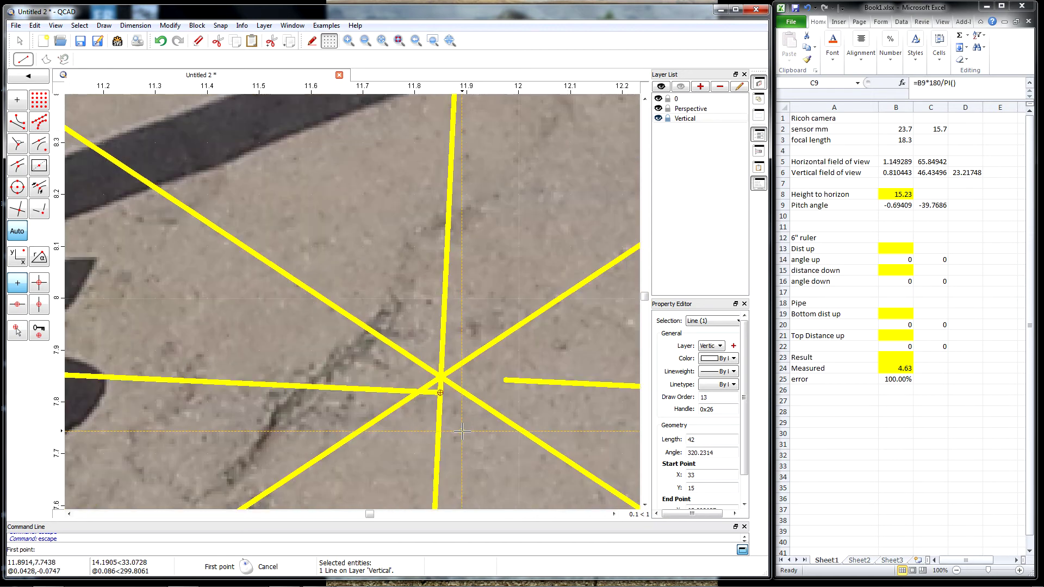
scroll(437, 435, "down", 8)
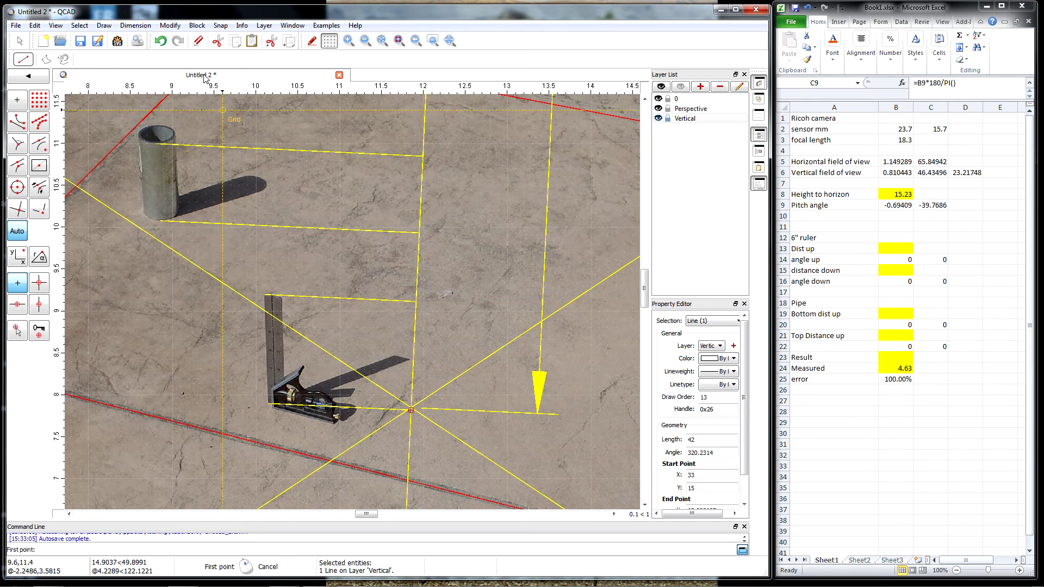
left_click(136, 25)
mouse_move(170, 25)
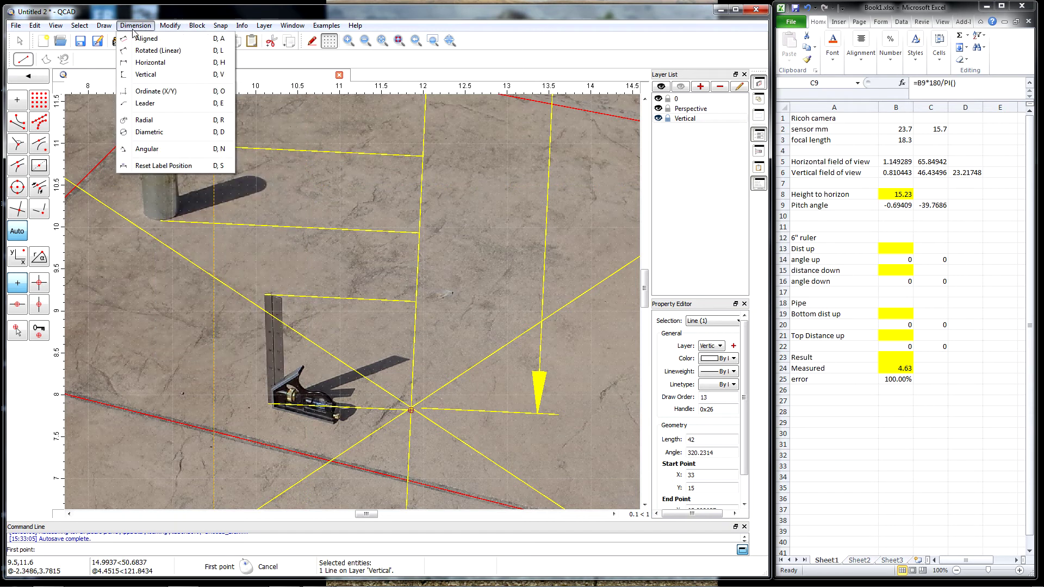
left_click(141, 38)
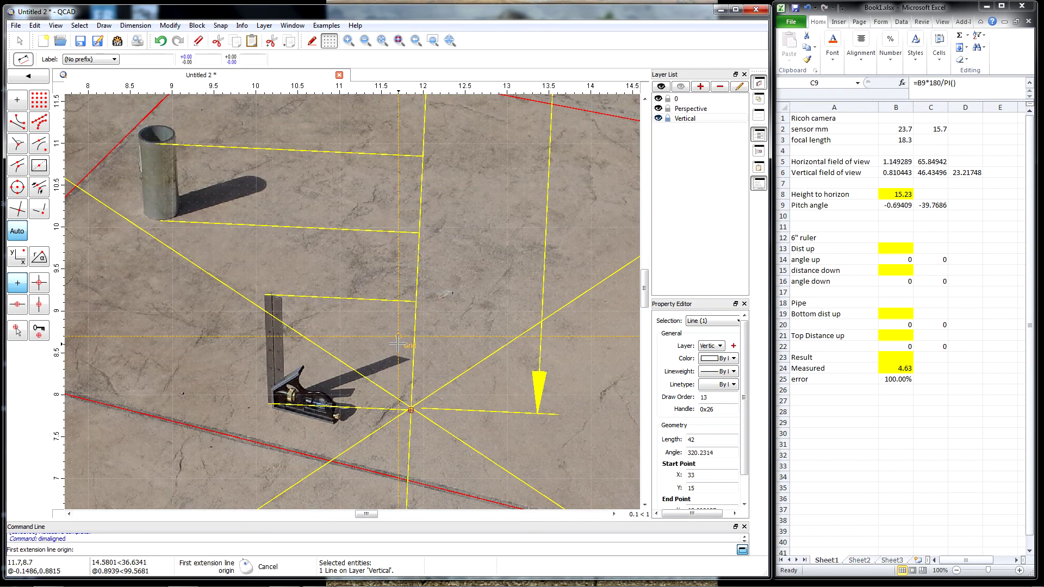
scroll(411, 407, "up", 5)
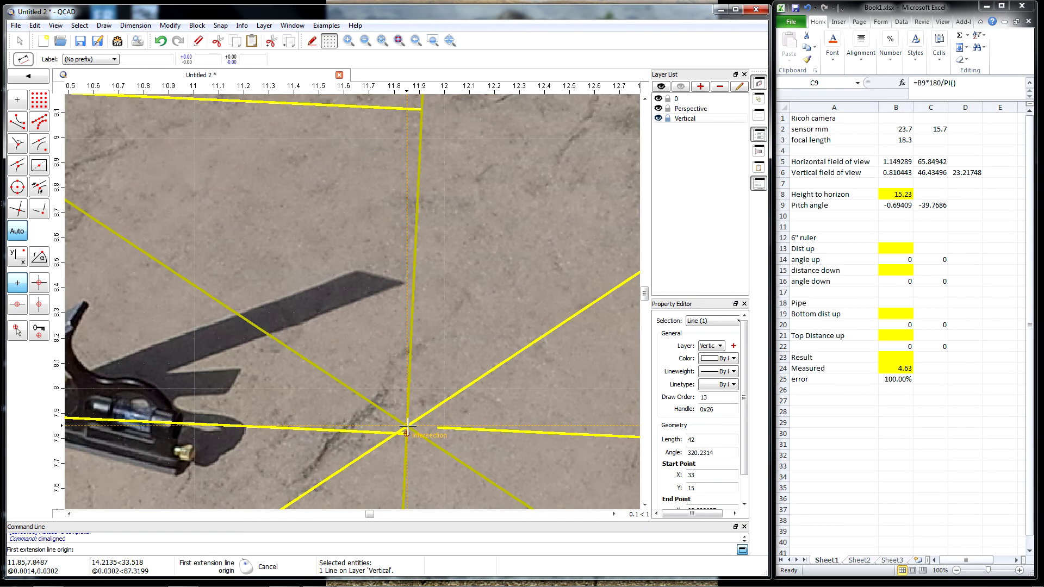
left_click(408, 431)
scroll(347, 418, "down", 5)
left_click(375, 214)
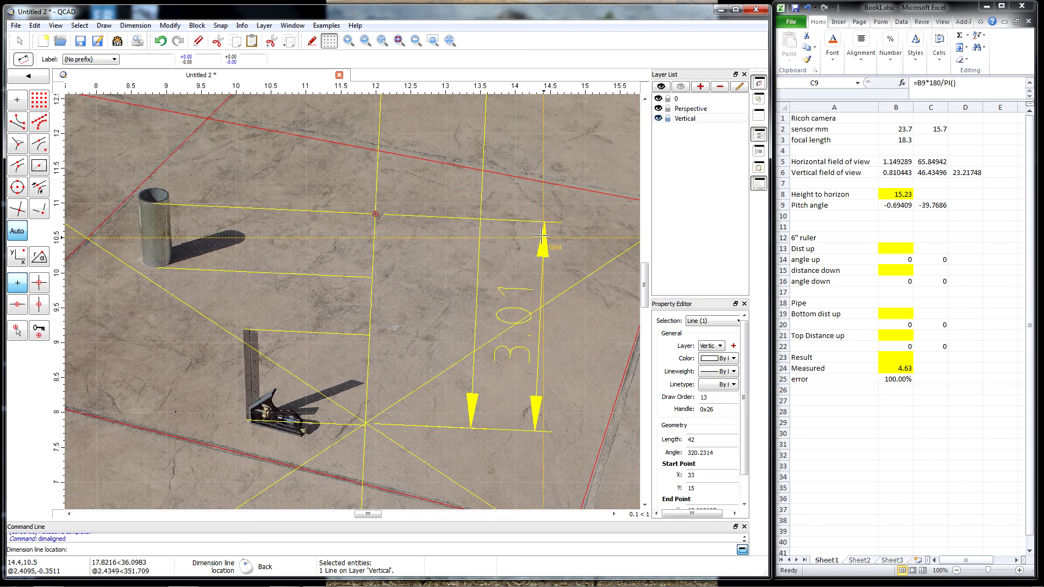
left_click(540, 236)
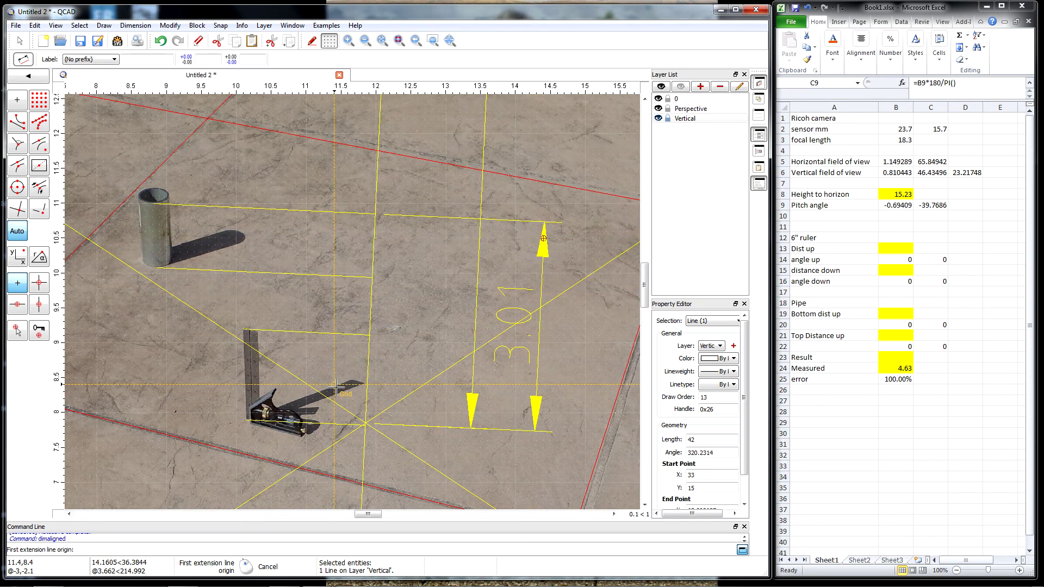
- Add an aligned dimension from the photo's center to the pipe-bottom projection point, with its dimension line near 12.9,9.9
left_click(365, 423)
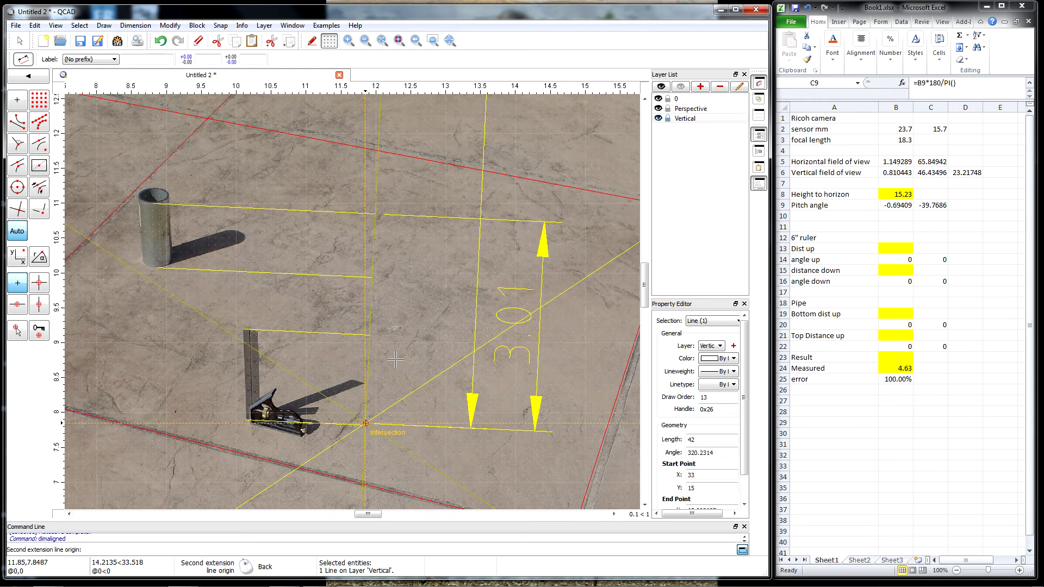
left_click(373, 277)
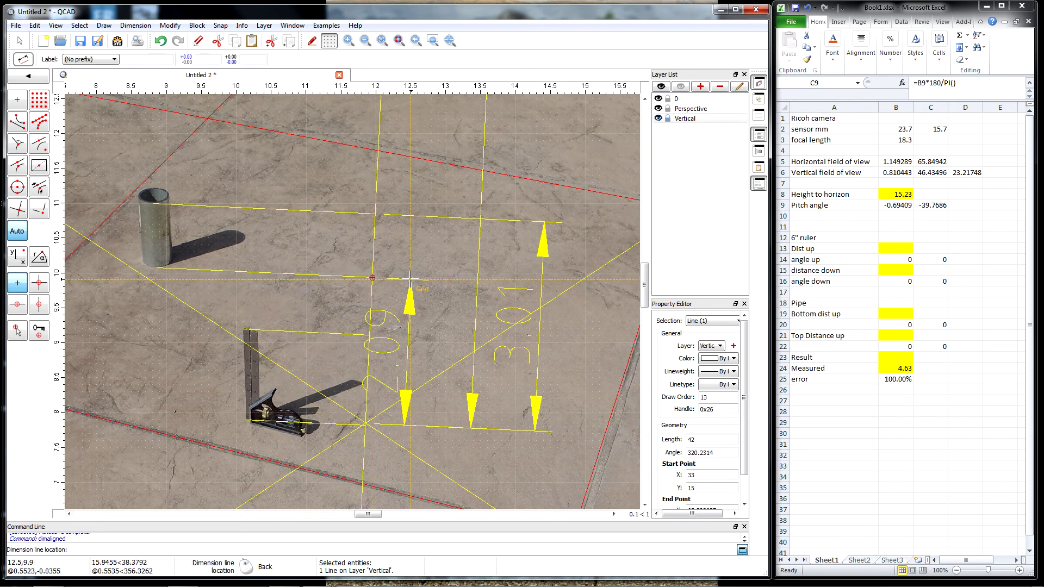
left_click(438, 281)
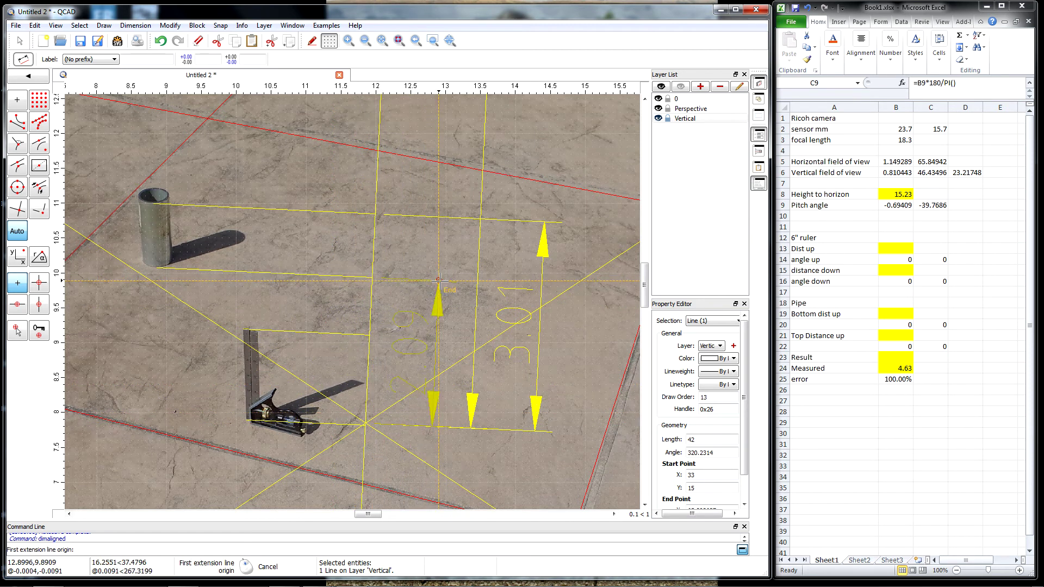
- Add an aligned dimension from the photo's center to the ruler-top projection point, with its dimension line beyond the ruler at about 9.4,9.1
left_click(366, 418)
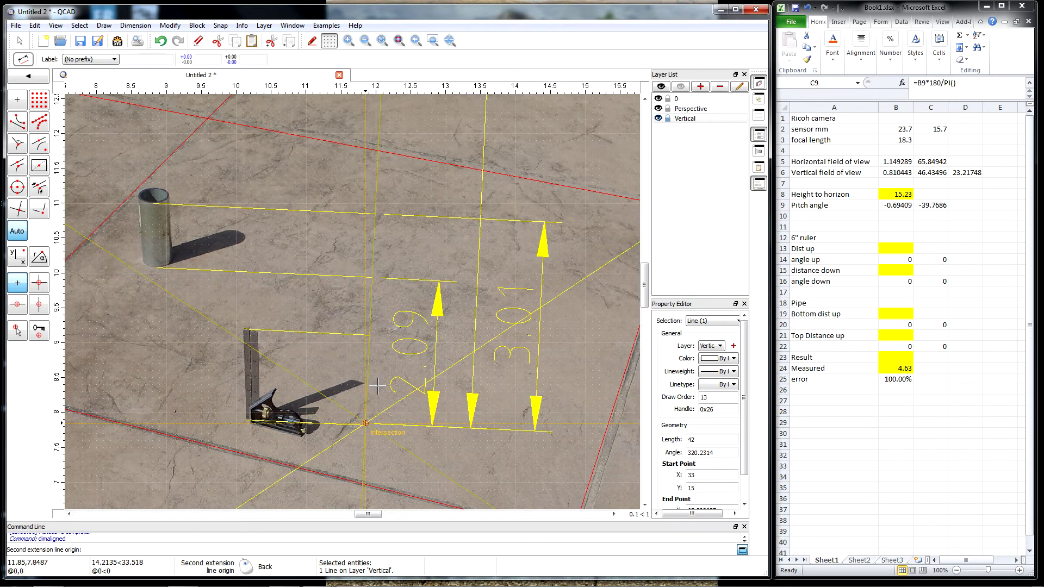
left_click(371, 335)
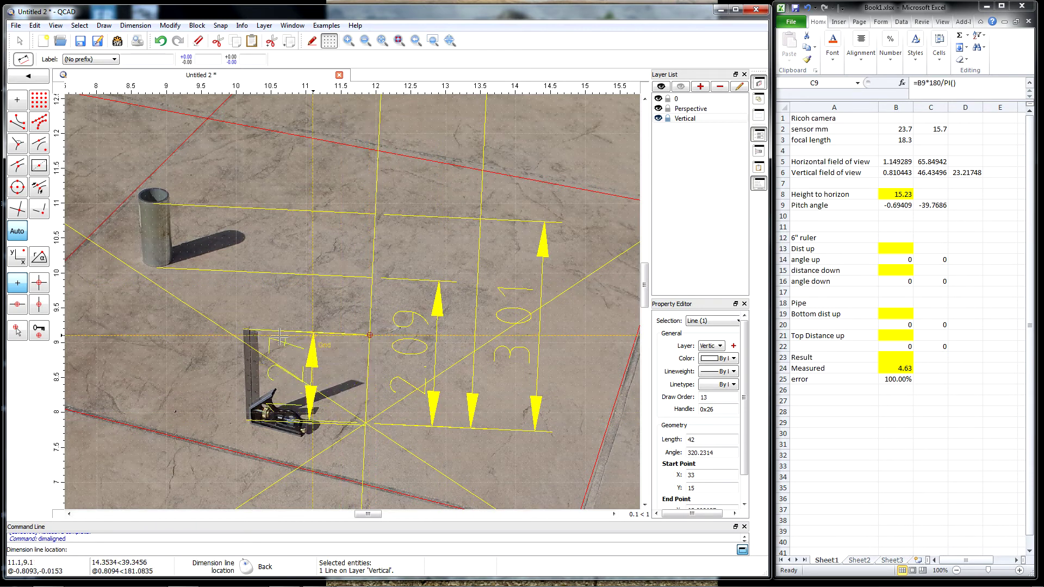
left_click(192, 335)
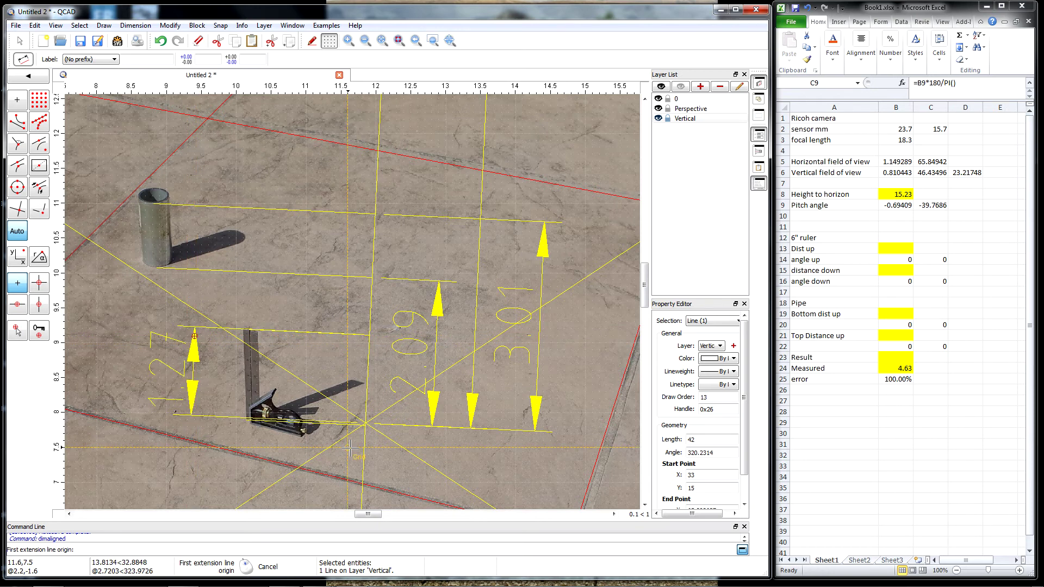
- Add an aligned dimension from the ruler-bottom projection point to the photo's center, with its dimension line at about 11.41,7.86
scroll(356, 438, "up", 7)
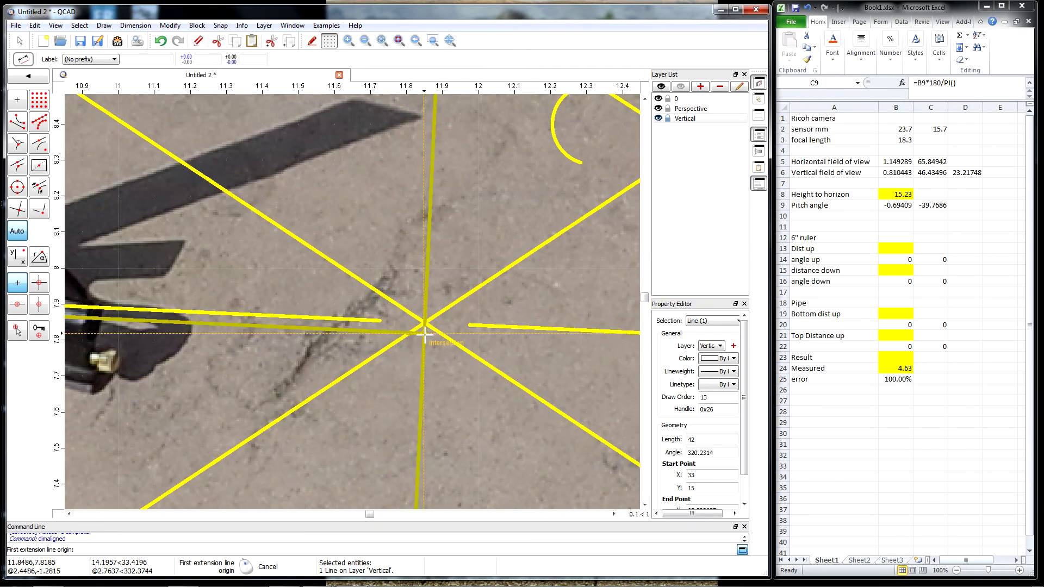
left_click(424, 336)
left_click(423, 321)
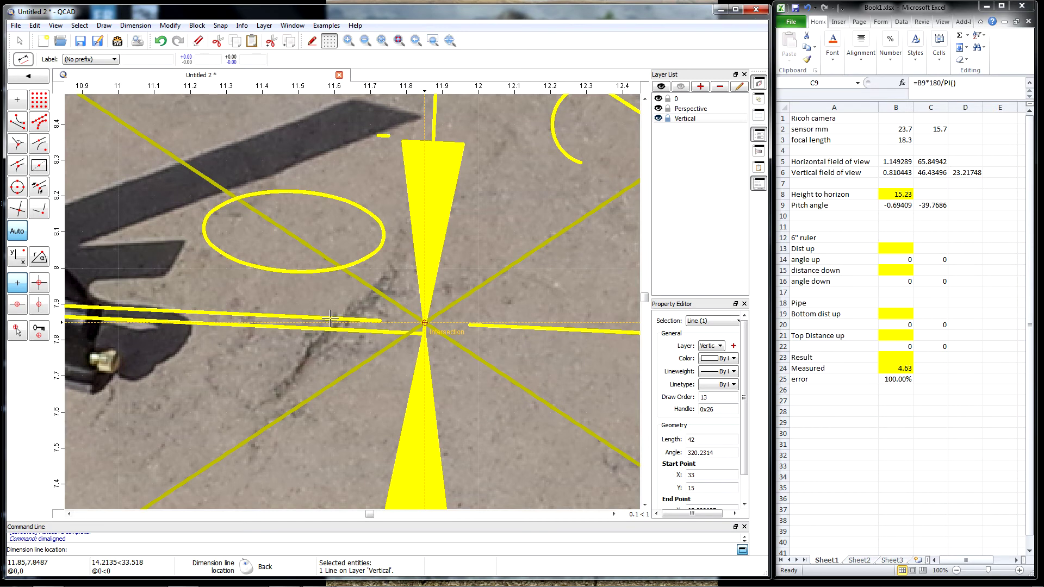
scroll(237, 314, "down", 5)
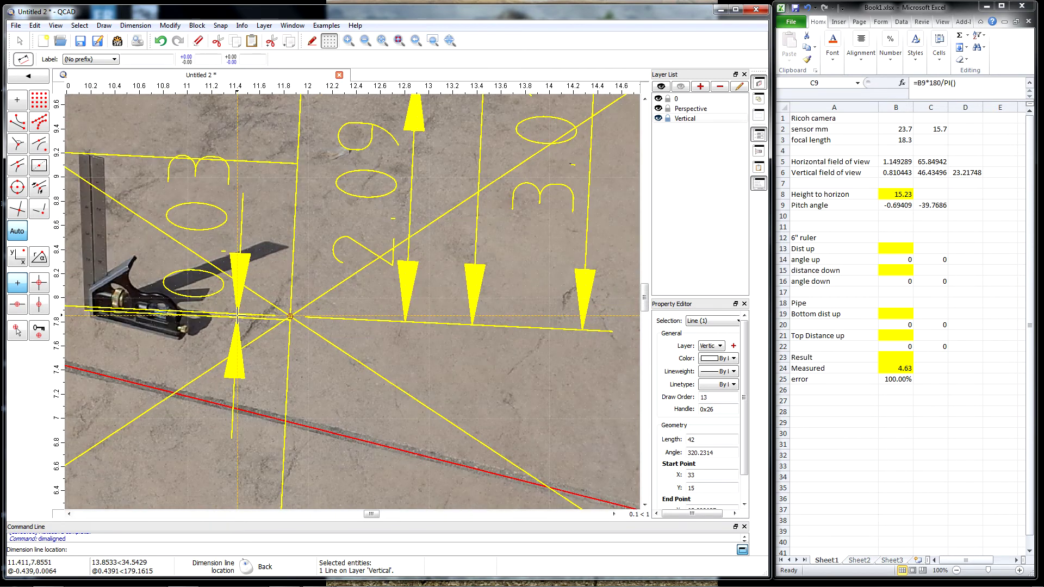
left_click(237, 315)
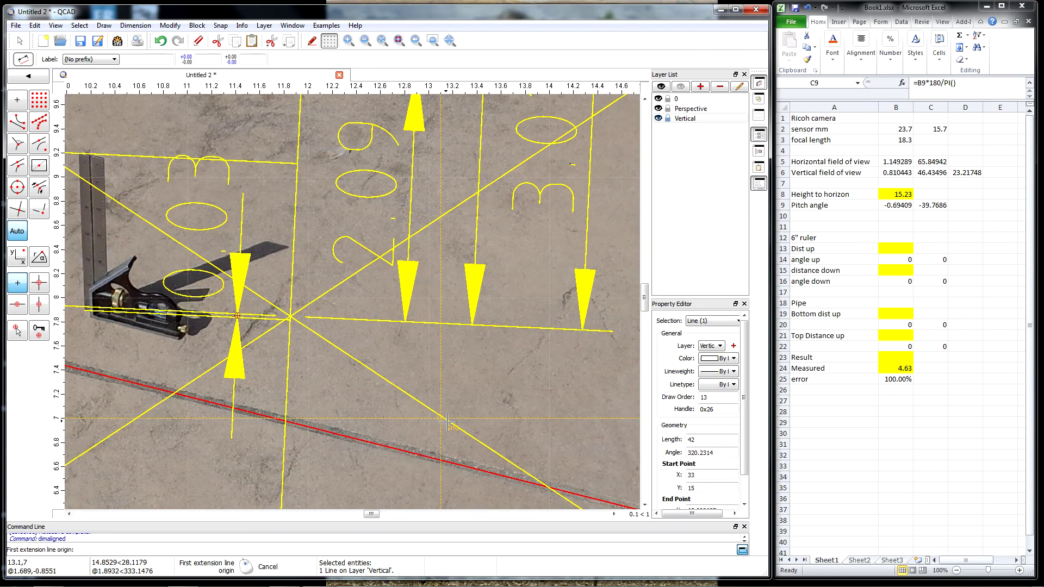
scroll(440, 423, "down", 4)
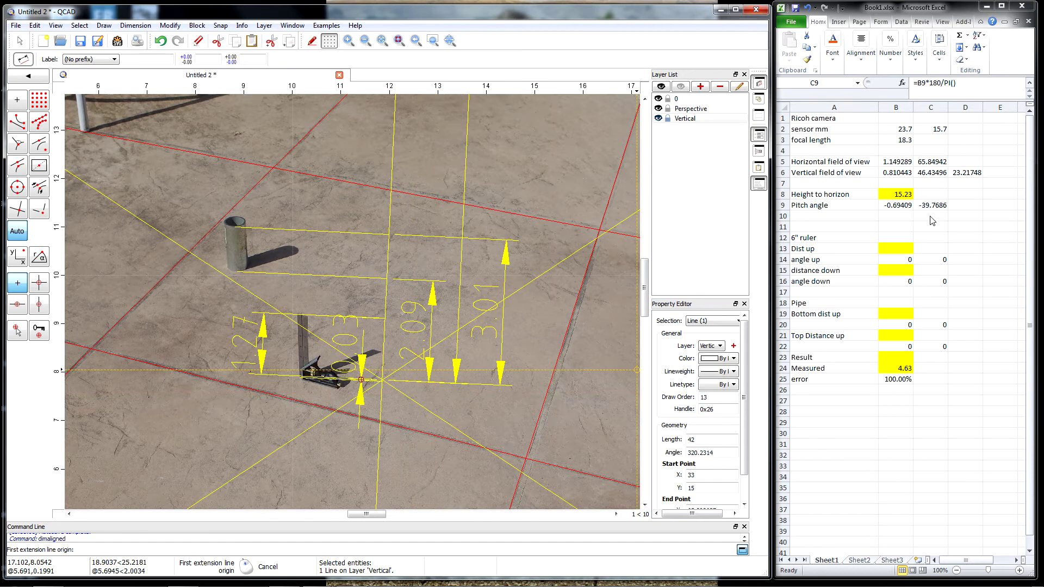
- Switch to the Excel sheet and enter the ruler's distances: 1.27 for Dist up in B13 and .03 for distance down in B15
left_click(897, 248)
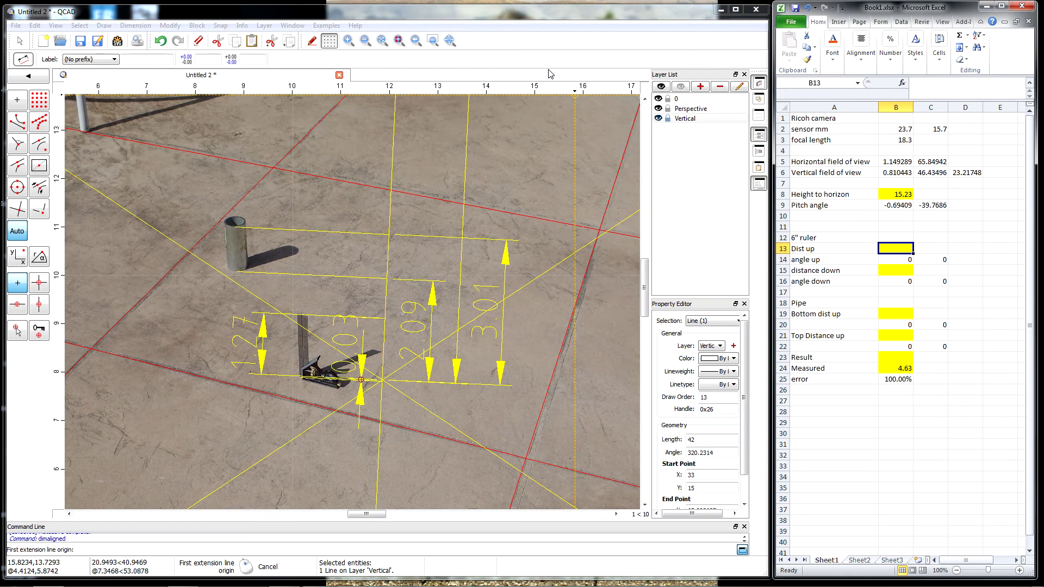
scroll(415, 375, "up", 4)
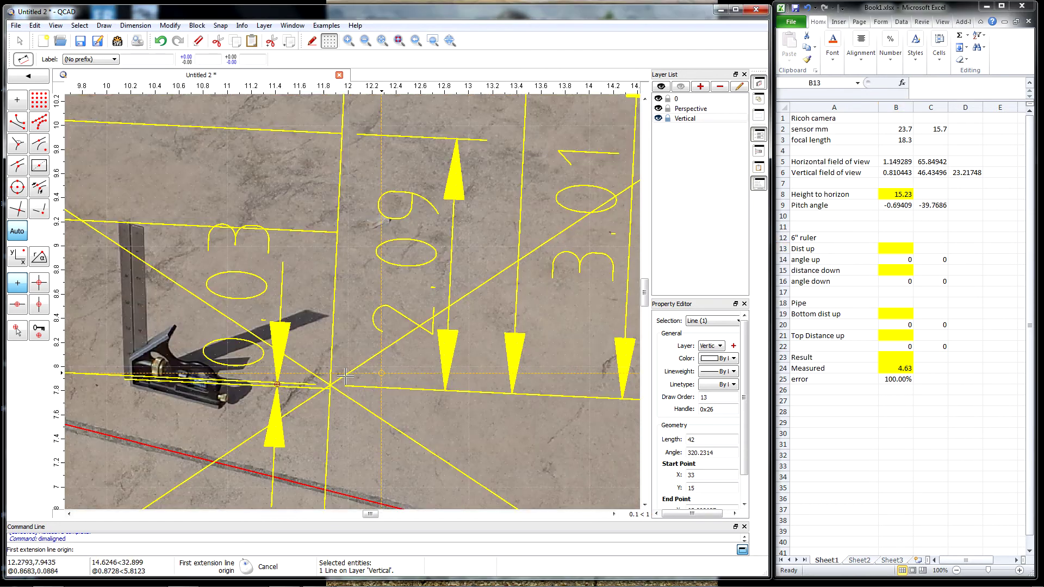
scroll(311, 405, "down", 4)
scroll(492, 302, "up", 4)
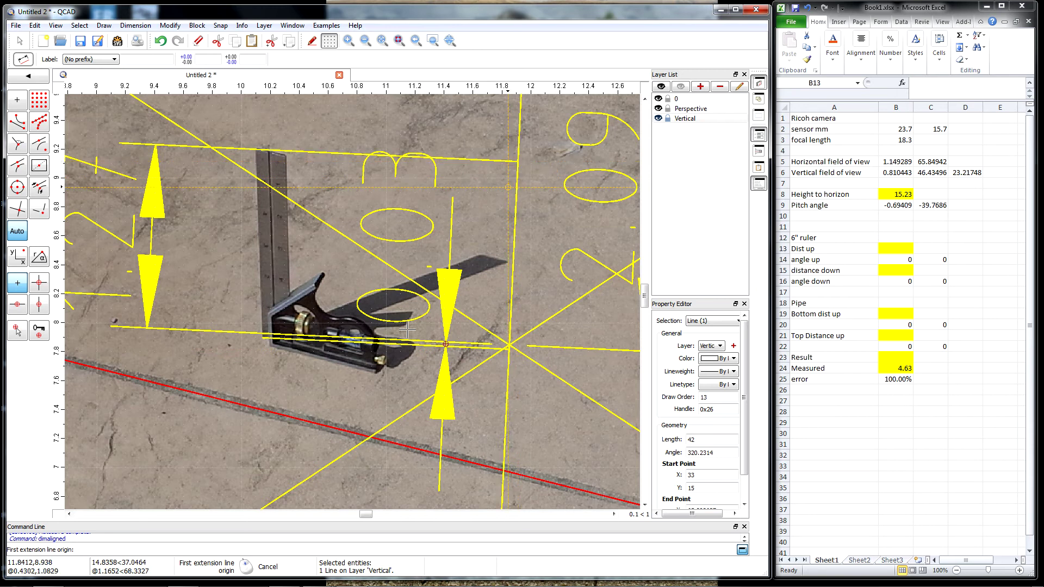
scroll(387, 413, "down", 4)
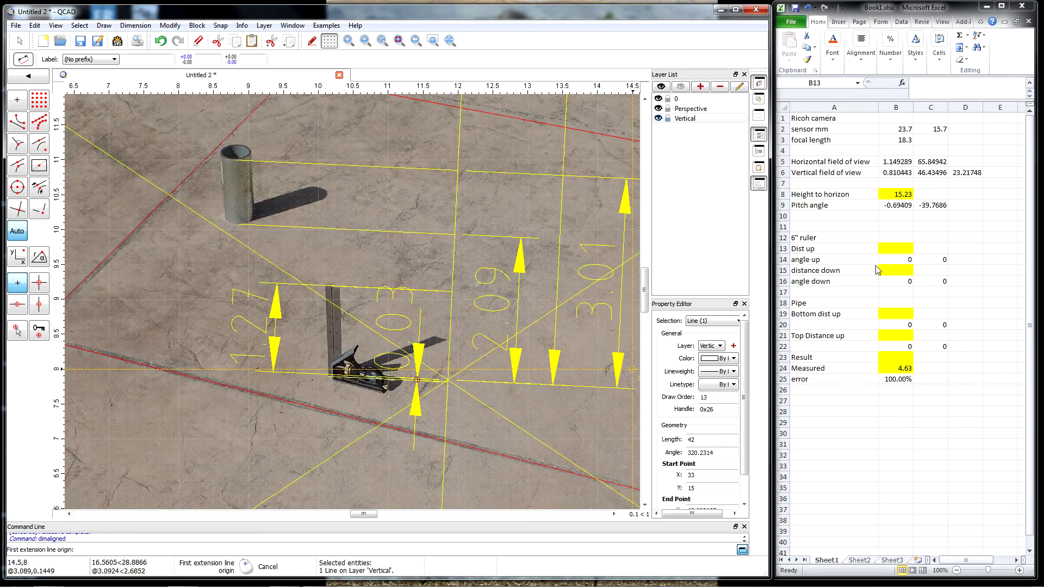
left_click(894, 248)
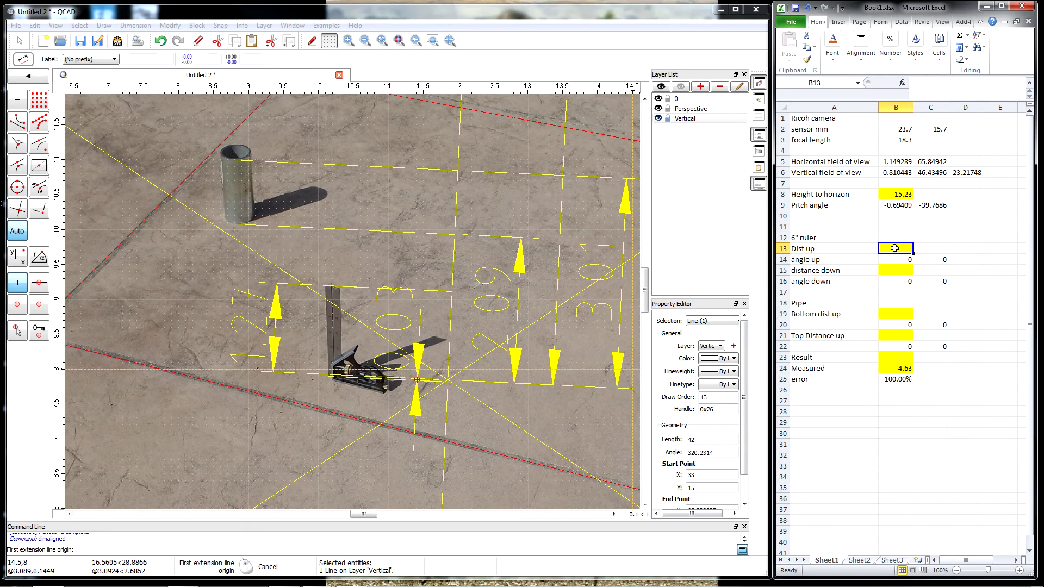
type("27")
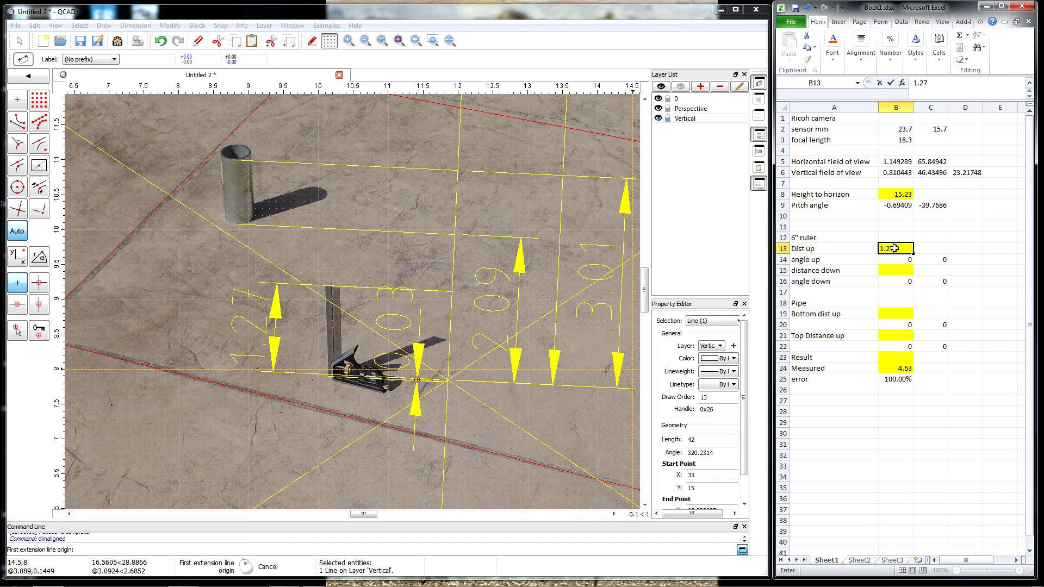
key("Return")
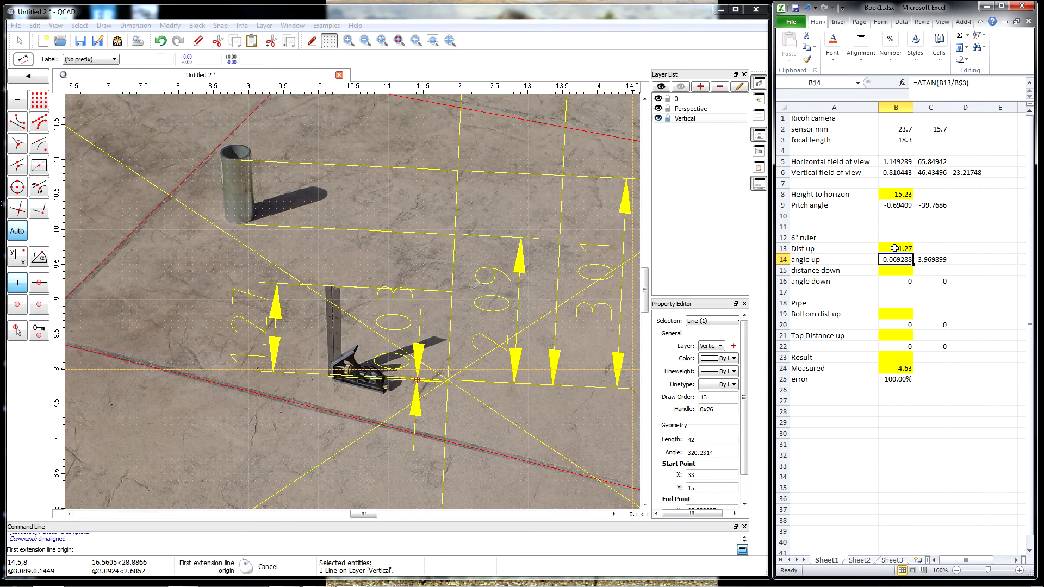
key("Down")
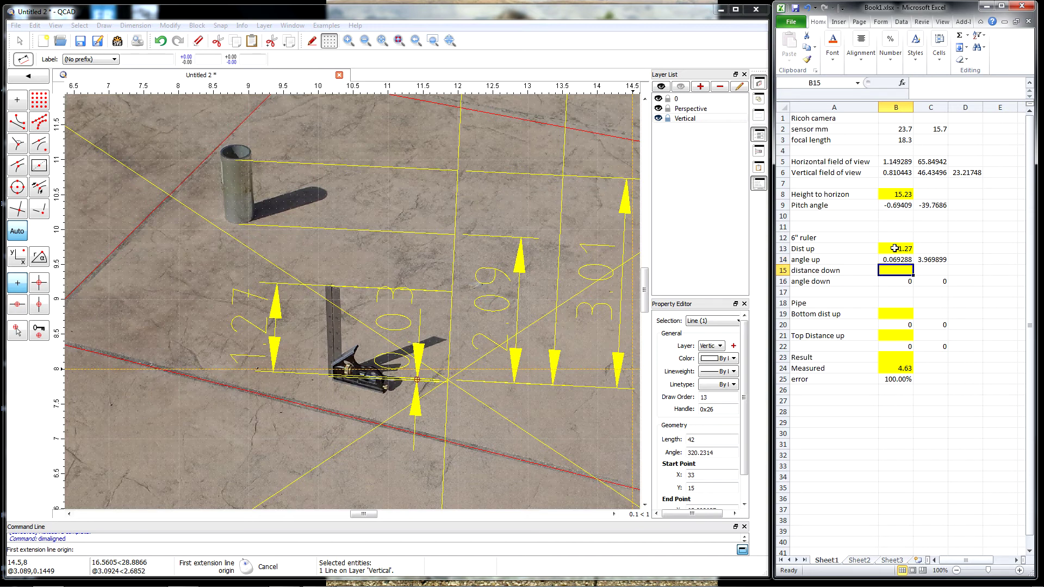
type(".03")
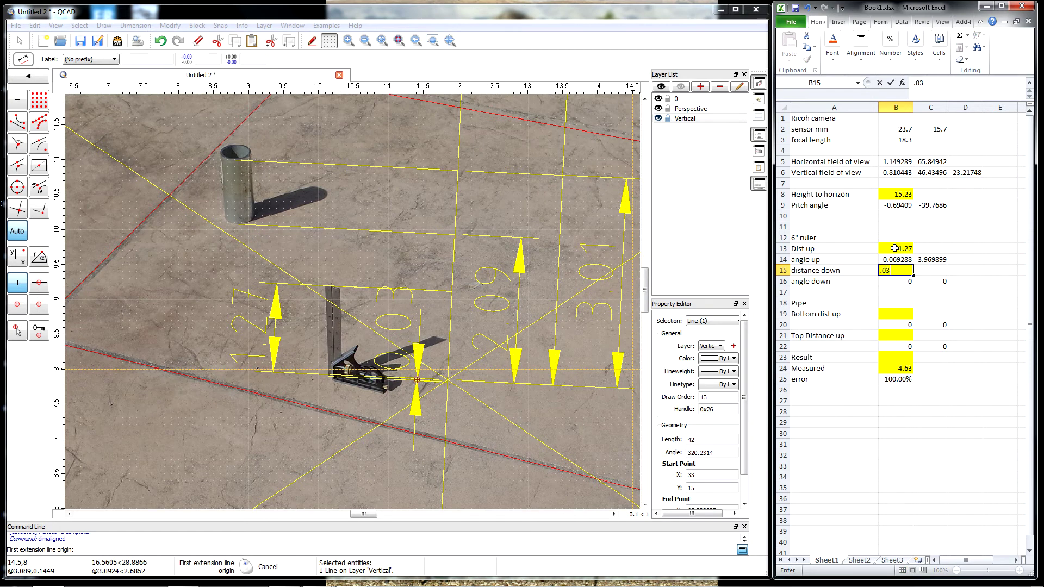
key("Return")
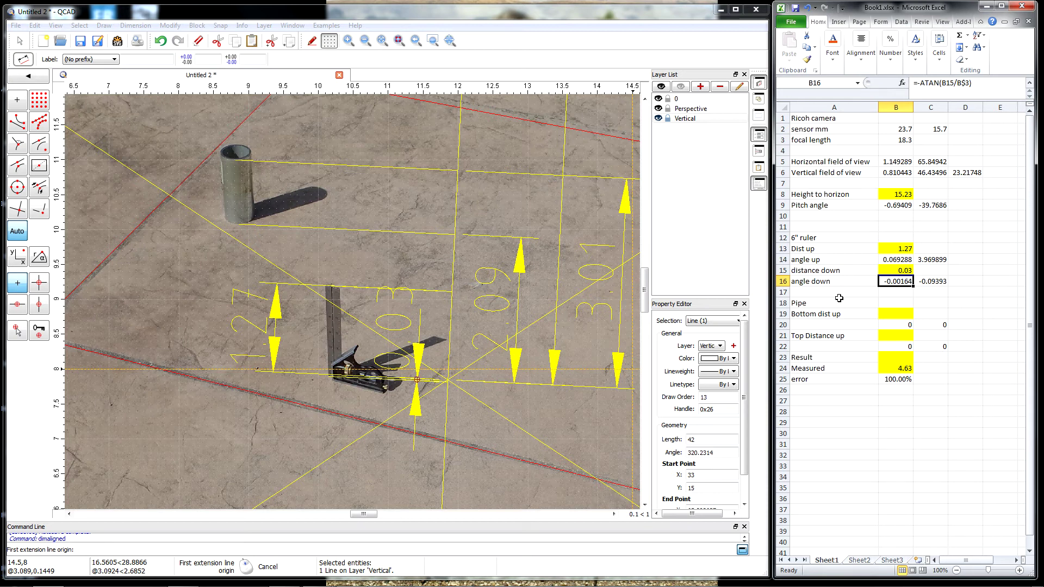
- Enter the pipe's distances: 2.09 for Bottom dist up in B19 and 3.01 for Top Distance up in B21
left_click(900, 313)
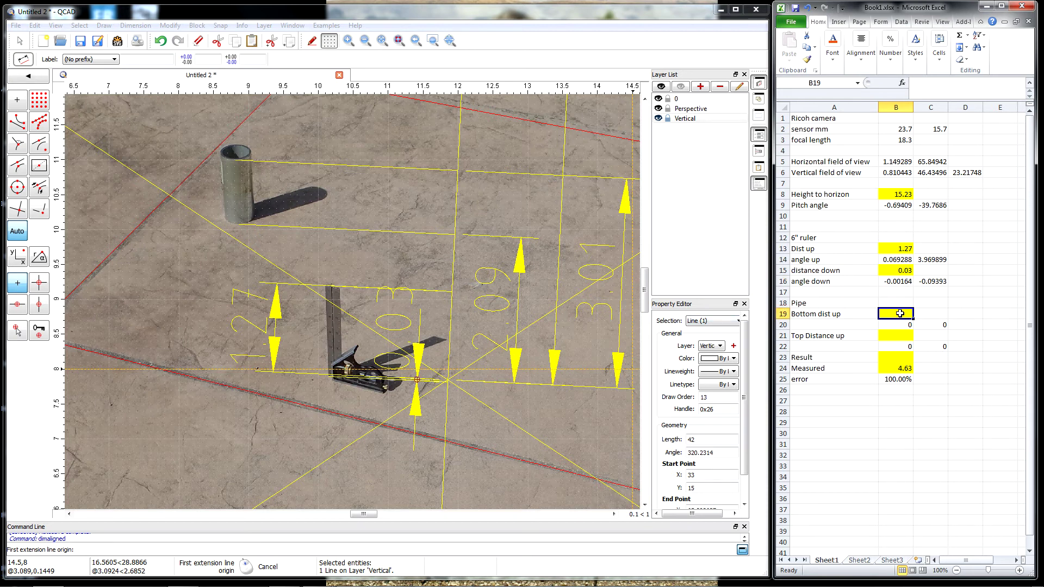
type("2.09")
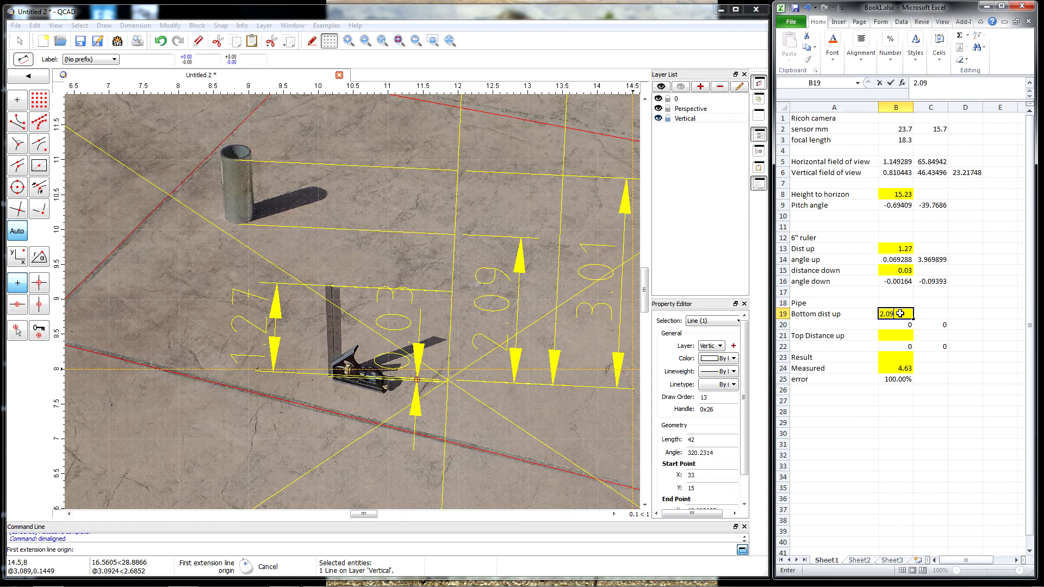
key("Return")
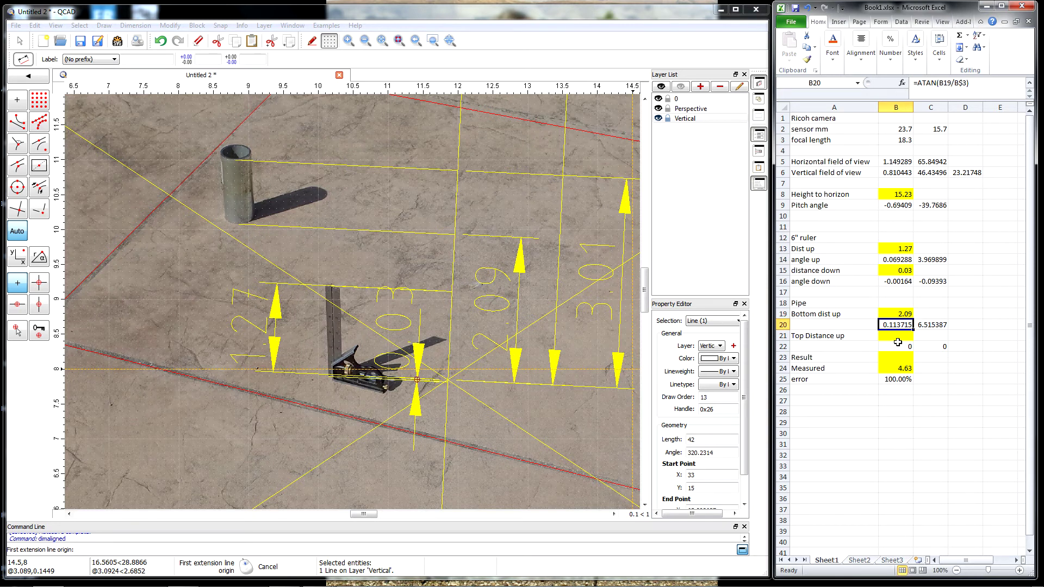
left_click(896, 337)
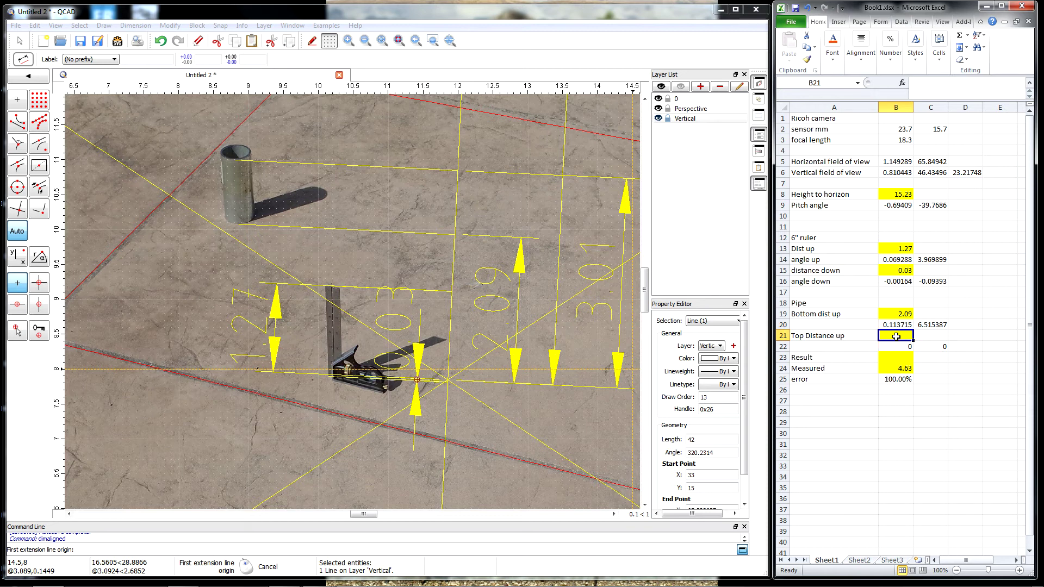
type("3.01")
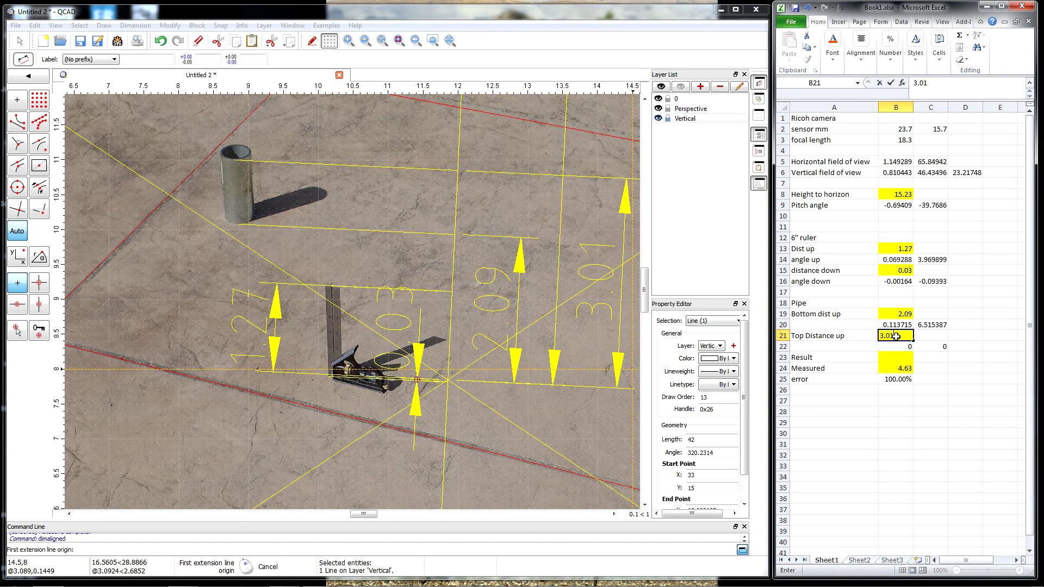
key("Return")
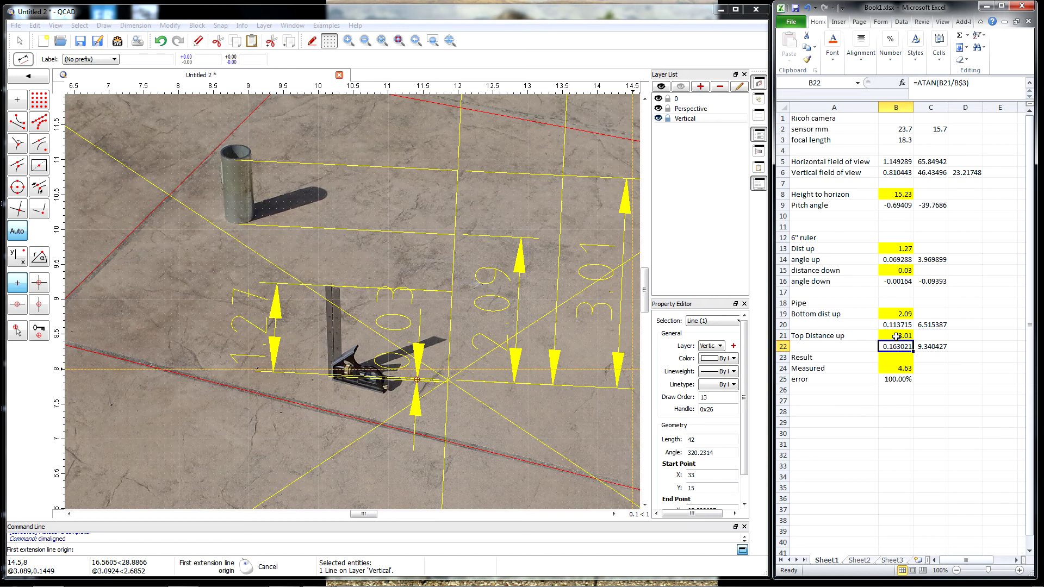
scroll(314, 389, "down", 16)
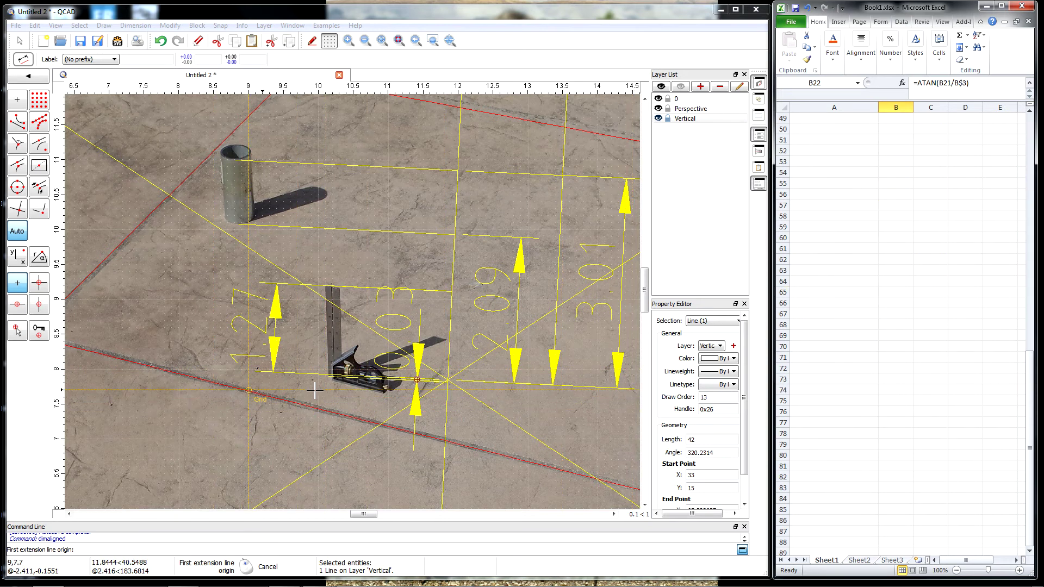
- Make a rotated copy of the pitch-angle line about its start point at 33,15 by 9.340427°, keeping the original
scroll(315, 389, "up", 16)
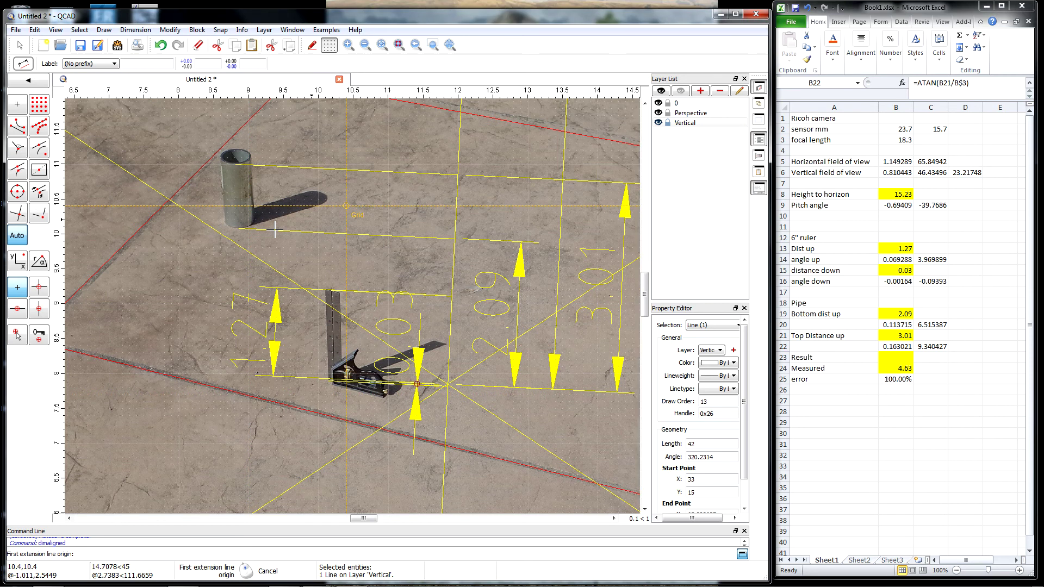
scroll(86, 259, "down", 13)
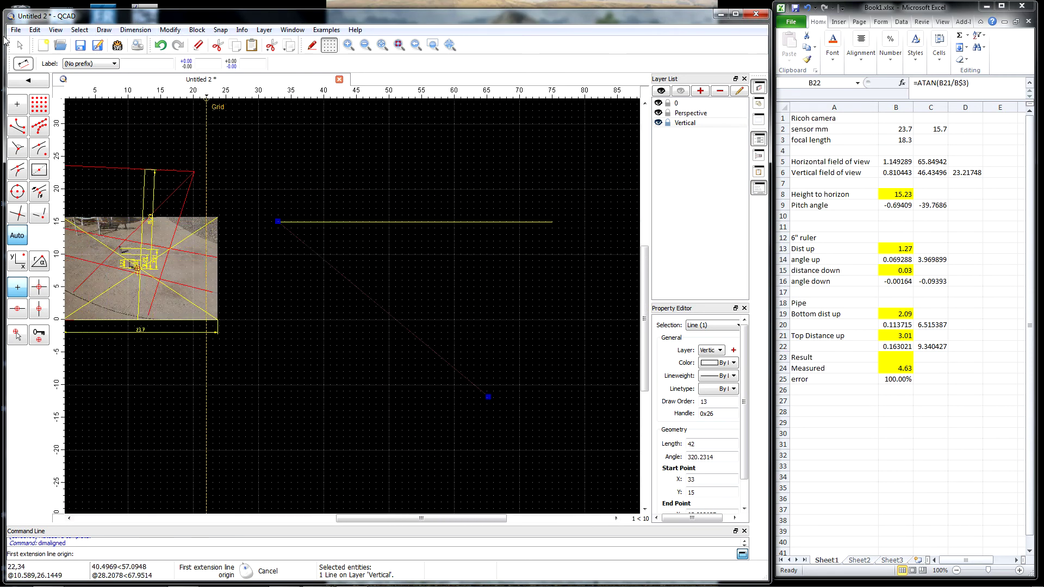
left_click(20, 45)
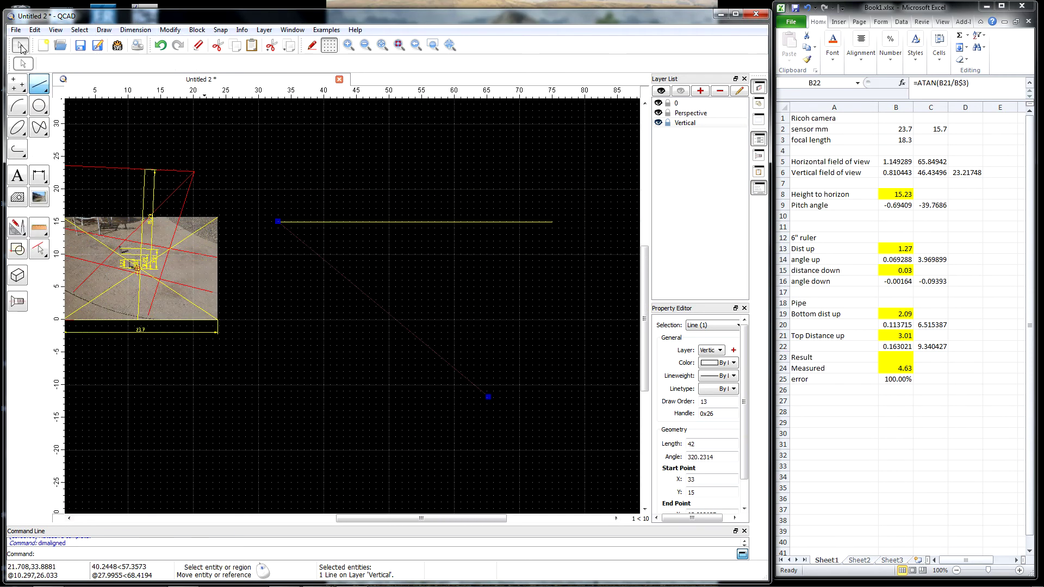
left_click(170, 30)
left_click(190, 56)
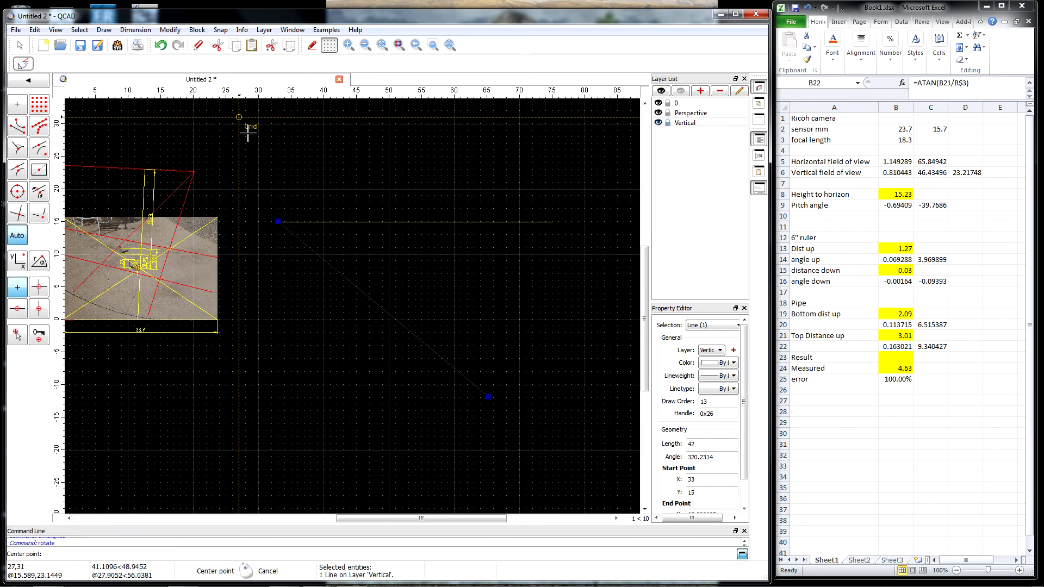
left_click(277, 221)
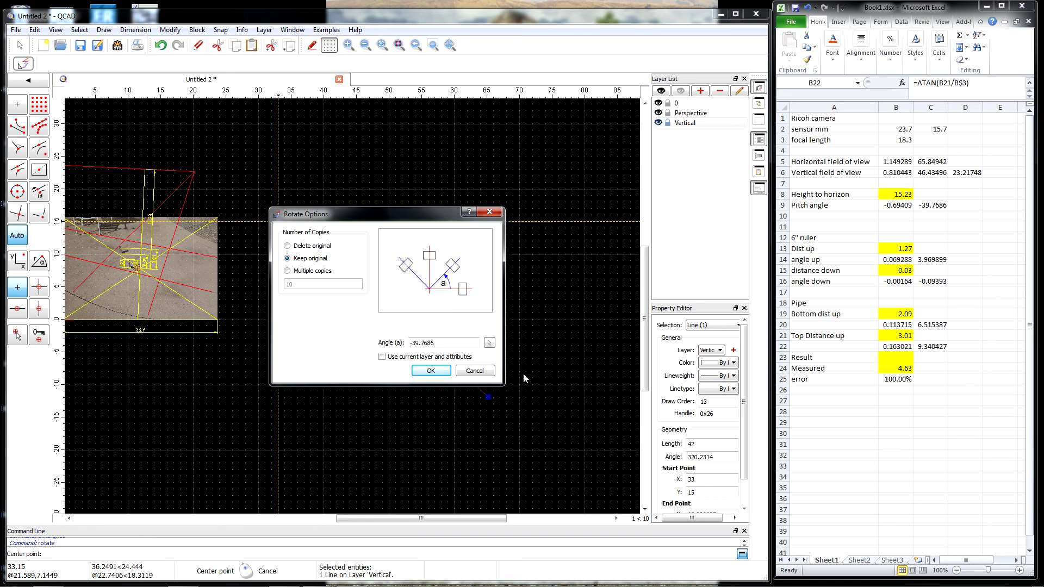
left_click_drag(435, 342, 378, 340)
type("9.340427")
key("Return")
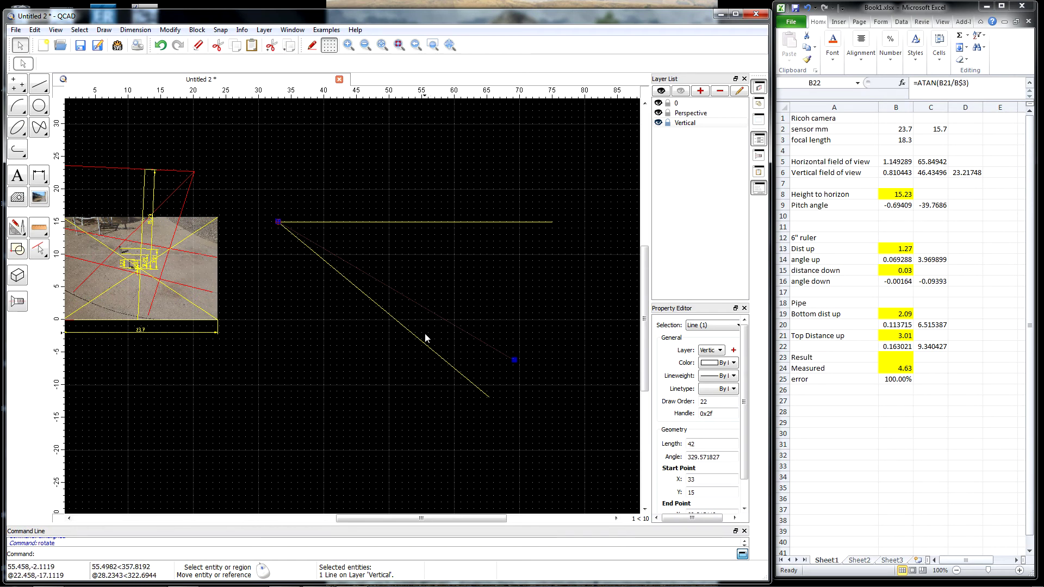
- Rotate a copy of the pitch-angle line about 33,15 by the pipe-bottom angle of 6.515387°, keeping the original
left_click(402, 325)
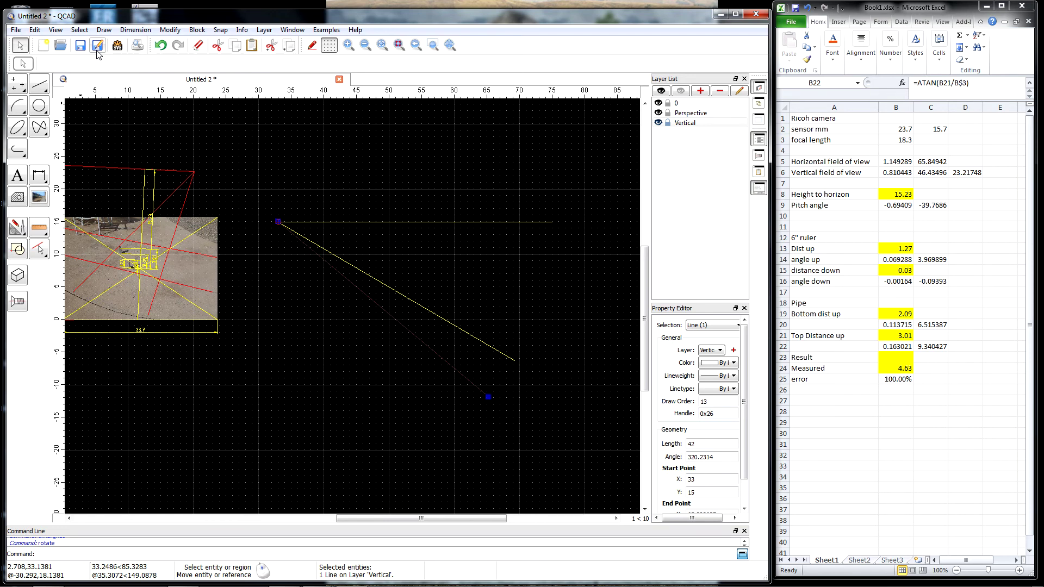
left_click(171, 30)
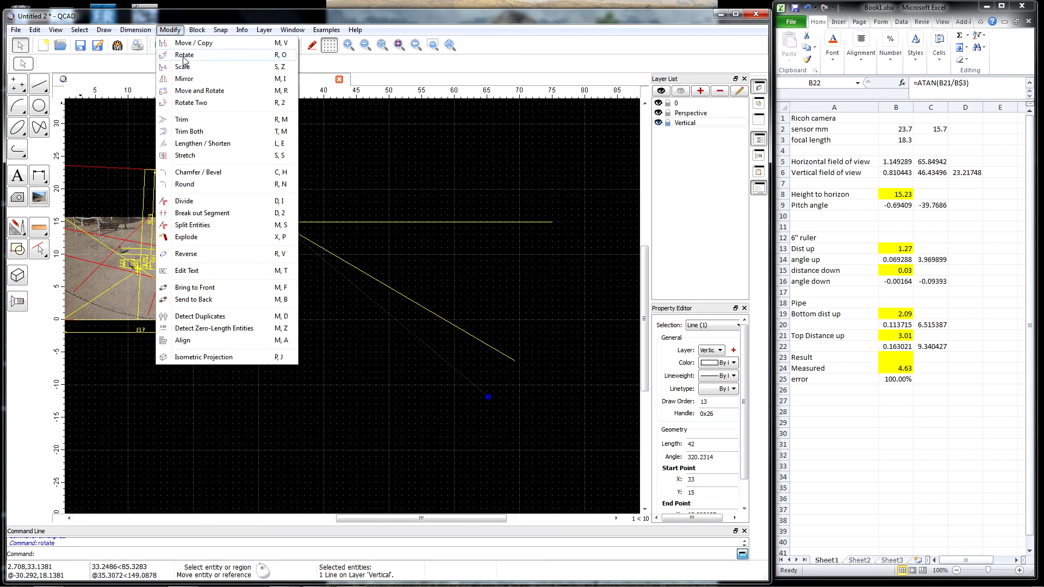
left_click(184, 55)
left_click(276, 222)
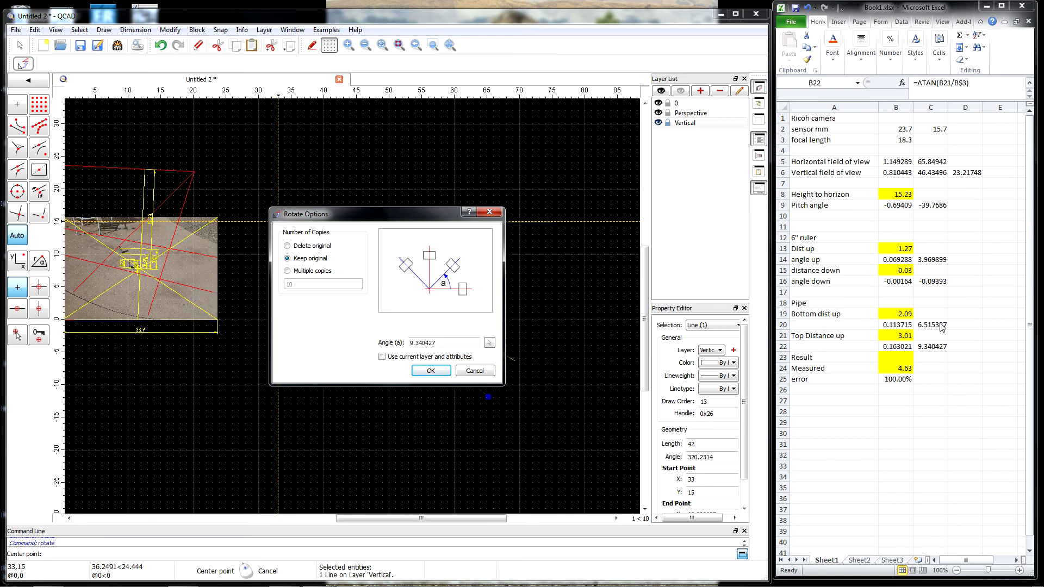
left_click_drag(435, 343, 388, 342)
type("6.515387")
key("Return")
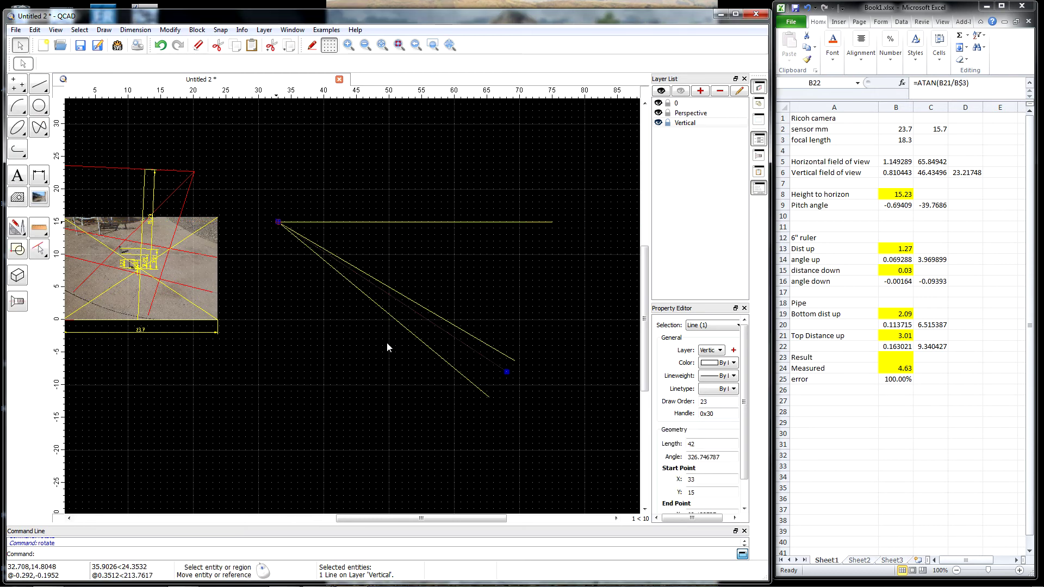
- Rotate a copy of the pitch-angle line about 33,15 by the ruler's angle up of 3.969899°, keeping the original
left_click(422, 340)
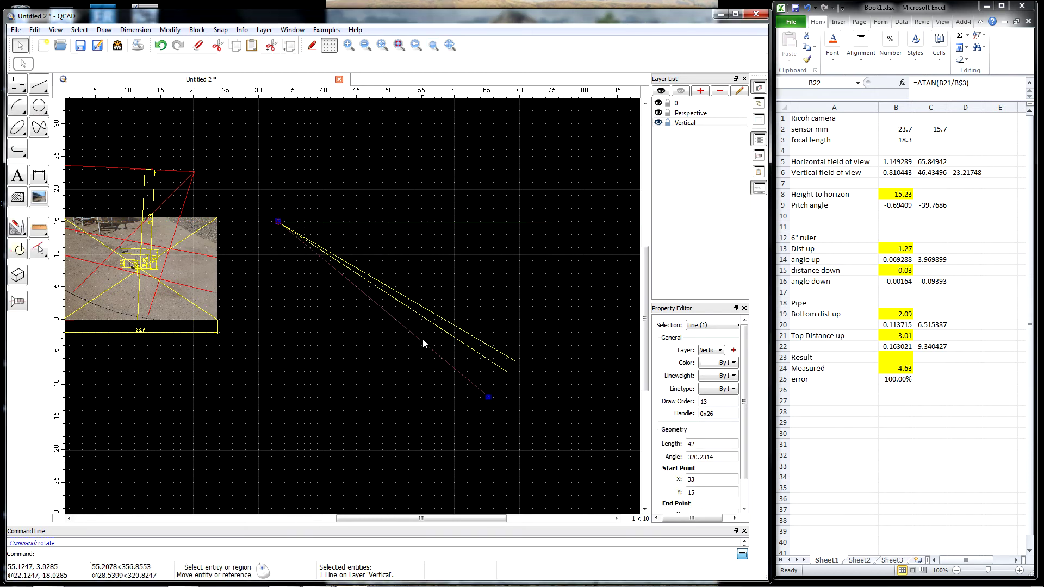
left_click(170, 30)
left_click(188, 50)
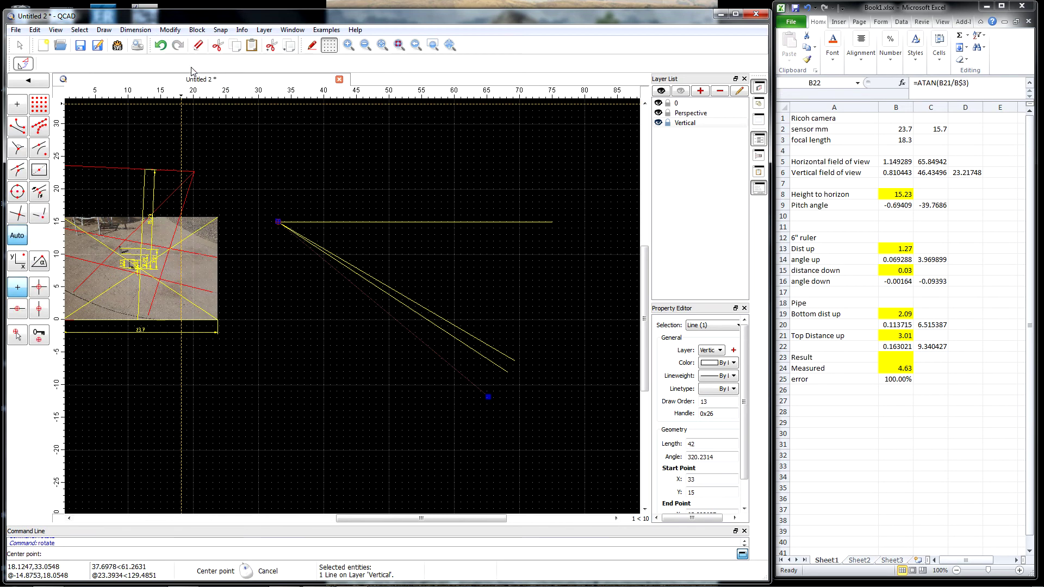
left_click(279, 220)
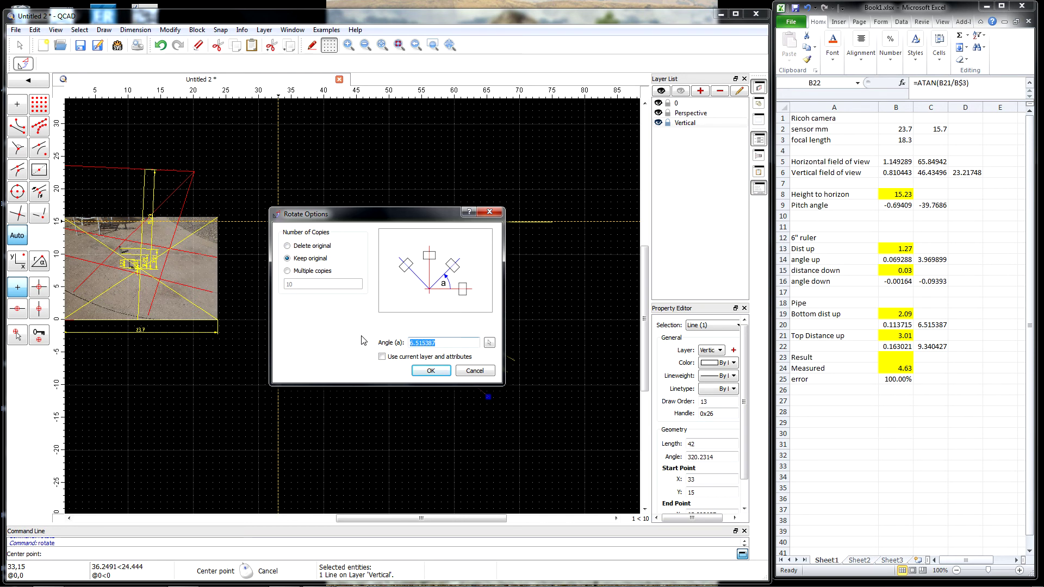
type("3.969899")
key("Return")
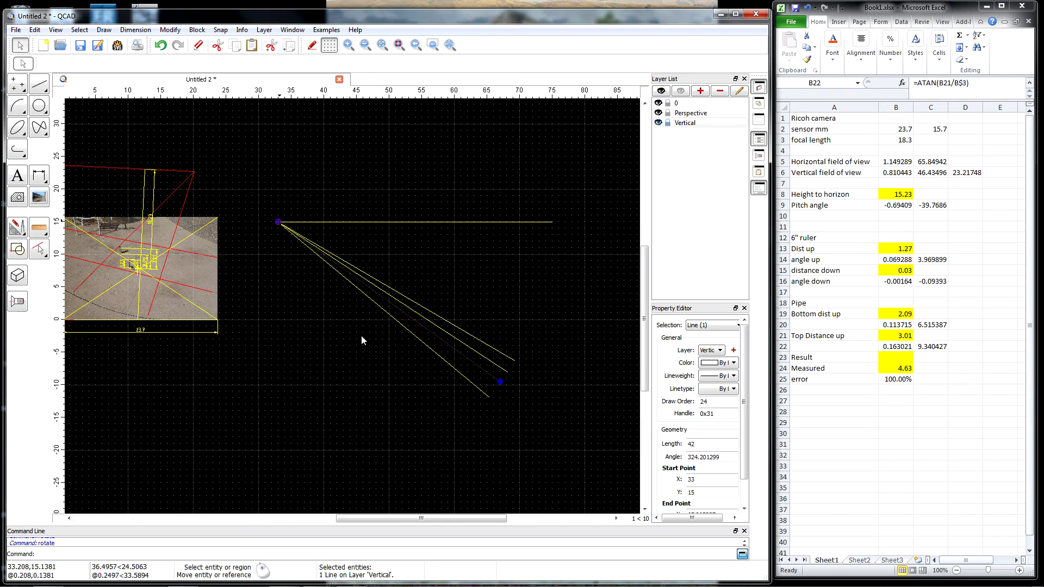
- Rotate a copy of the pitch-angle line about 33,15 by the ruler's angle down of -.09393°, keeping the original
left_click(400, 323)
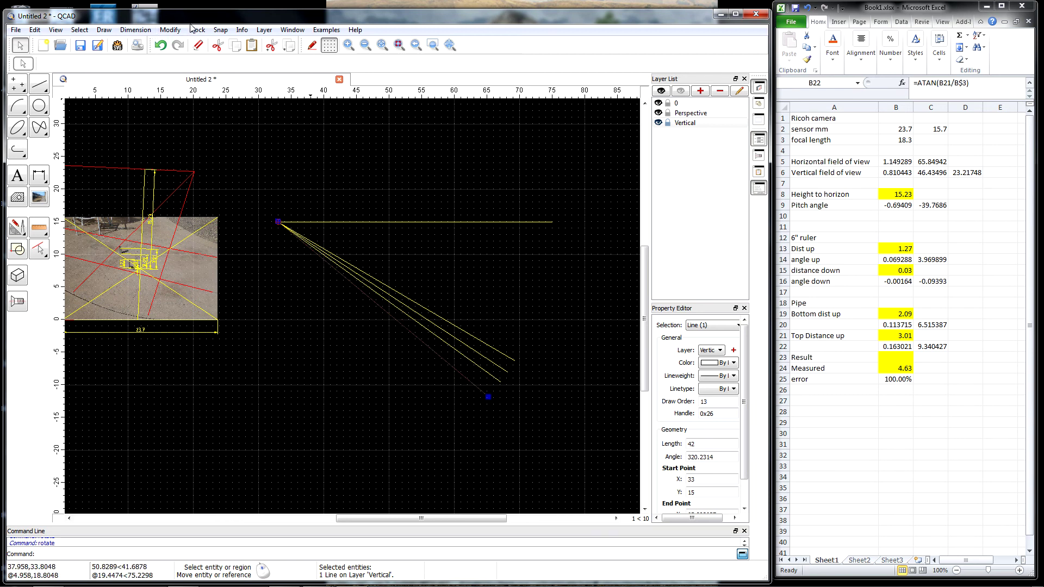
left_click(170, 30)
left_click(184, 55)
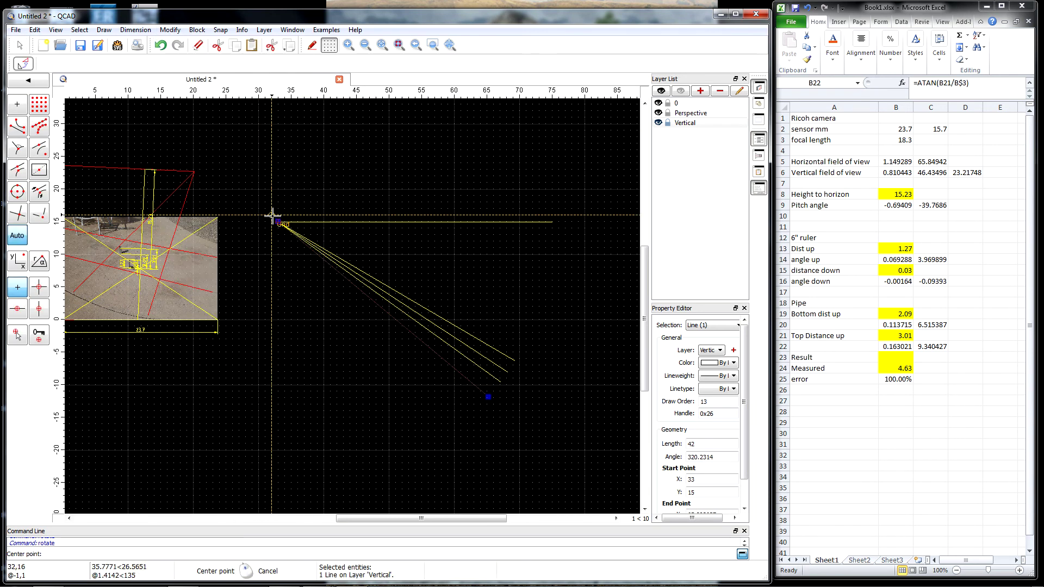
left_click(277, 220)
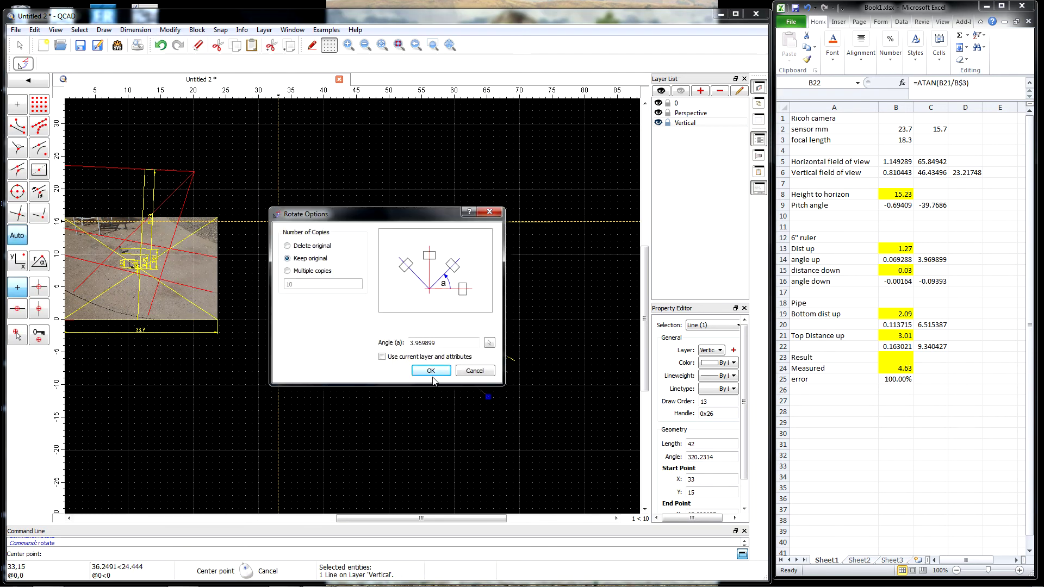
left_click_drag(441, 342, 358, 343)
type("-.09393")
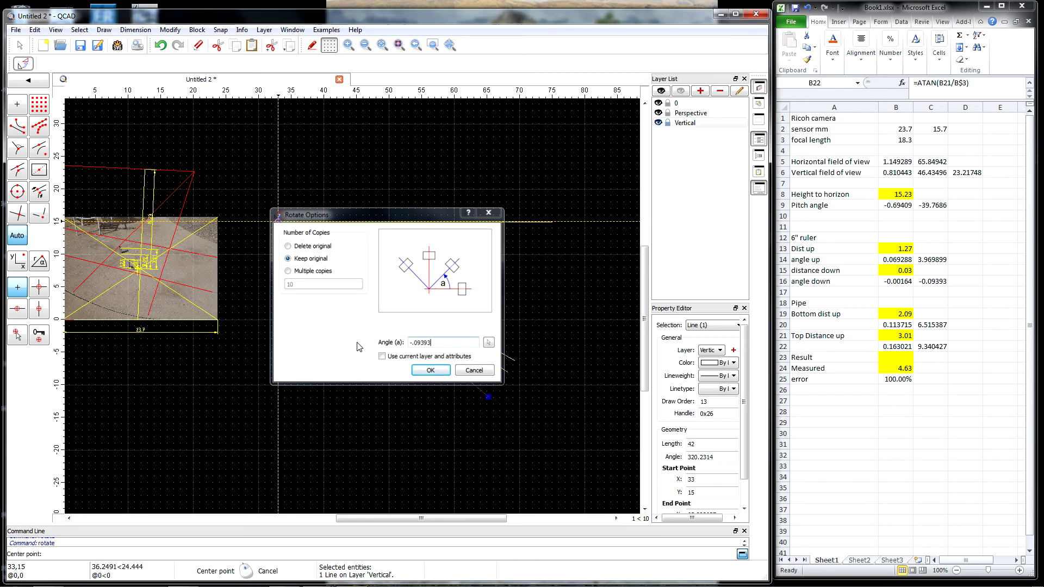
key("Return")
- Delete the original pitch-angle line, the upper of the two nearly coincident lowest sight lines
scroll(445, 373, "up", 10)
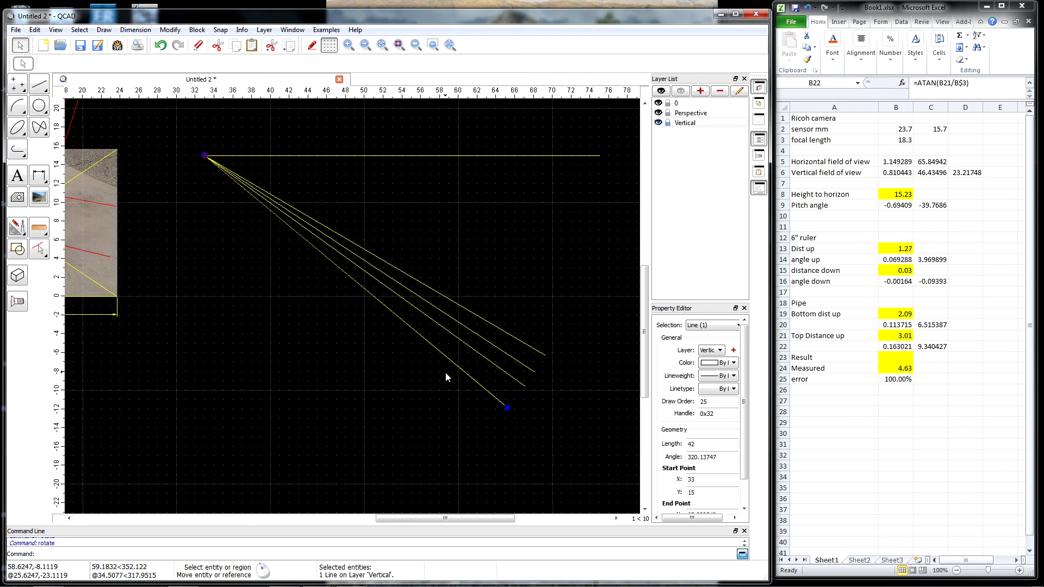
scroll(437, 362, "up", 17)
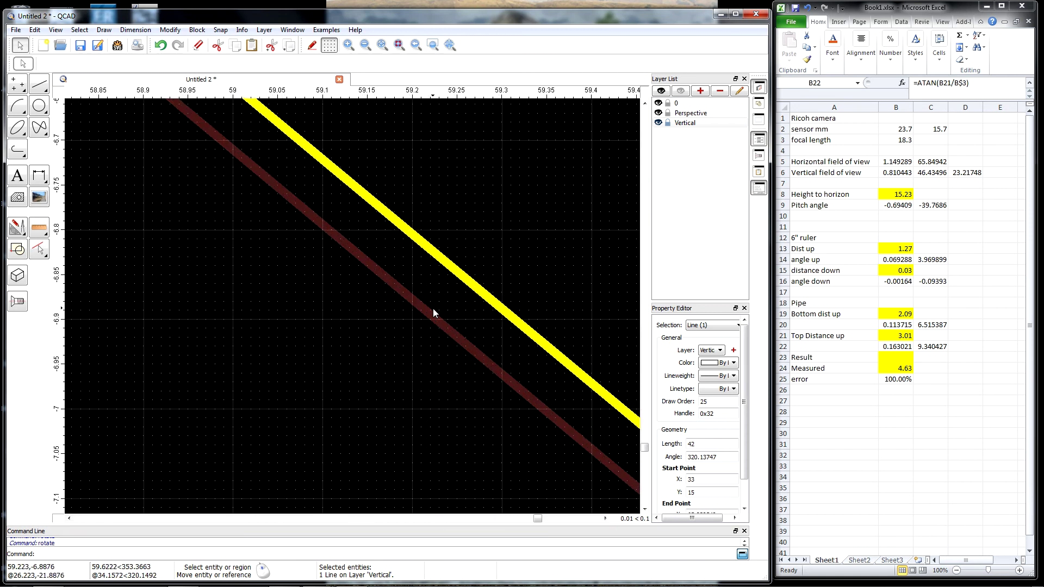
left_click(454, 269)
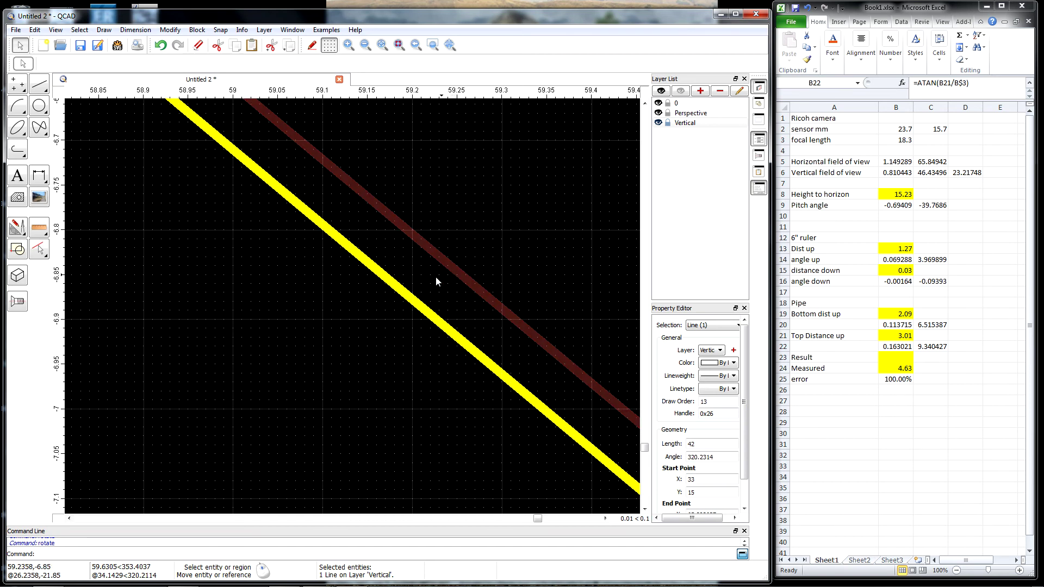
key("Delete")
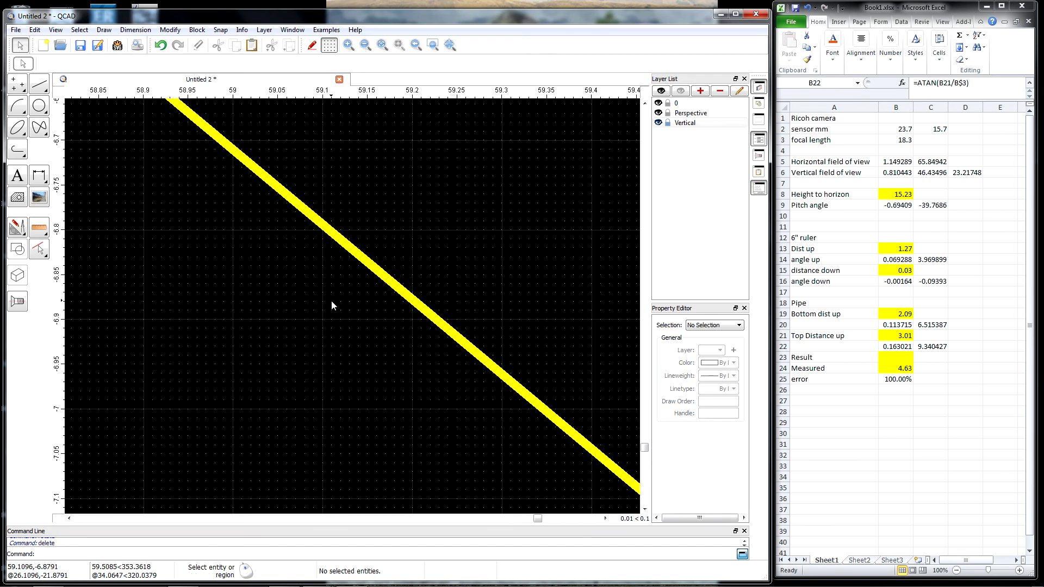
- Draw a vertical line from 62,-5 to 62,-11 across the two ruler sight lines and end the line command
scroll(331, 305, "down", 5)
scroll(291, 310, "down", 5)
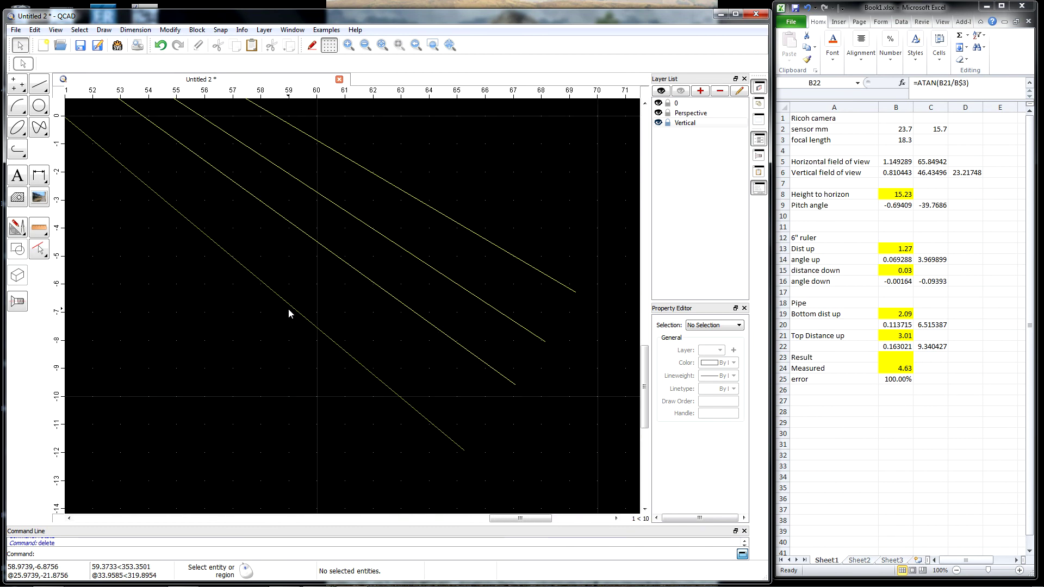
scroll(288, 313, "down", 2)
scroll(530, 312, "down", 3)
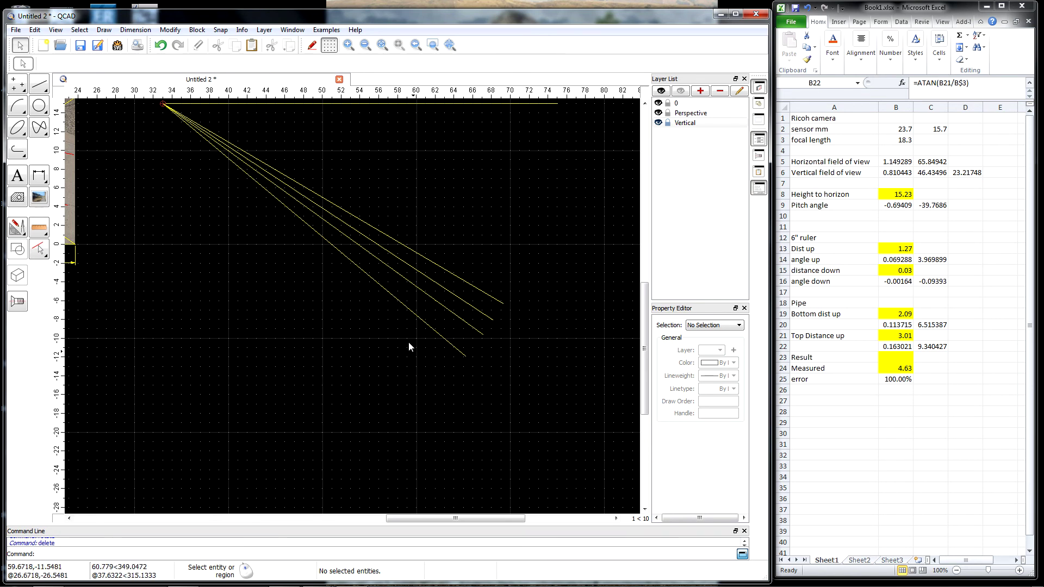
left_click(135, 30)
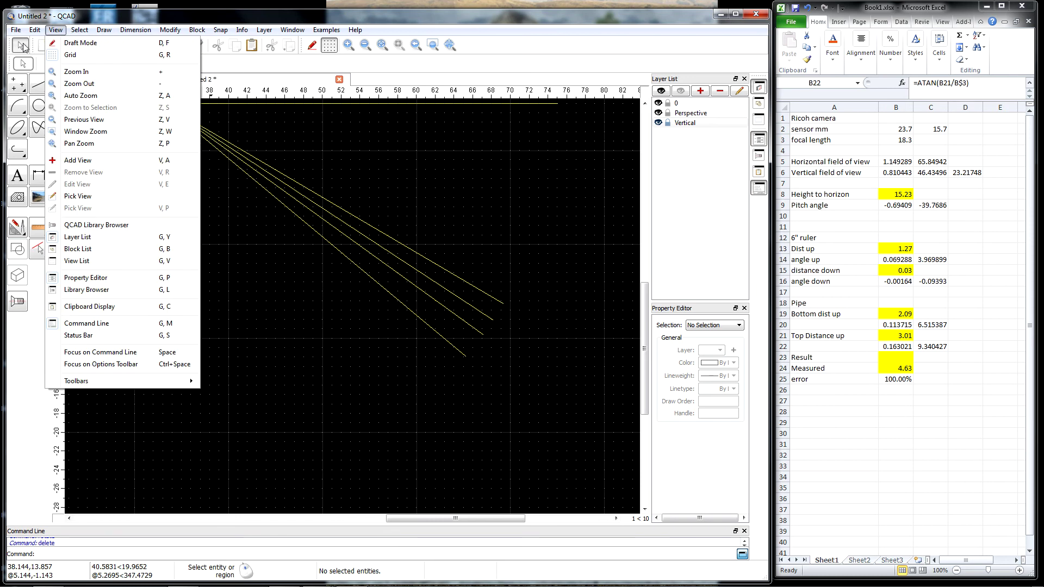
left_click(37, 86)
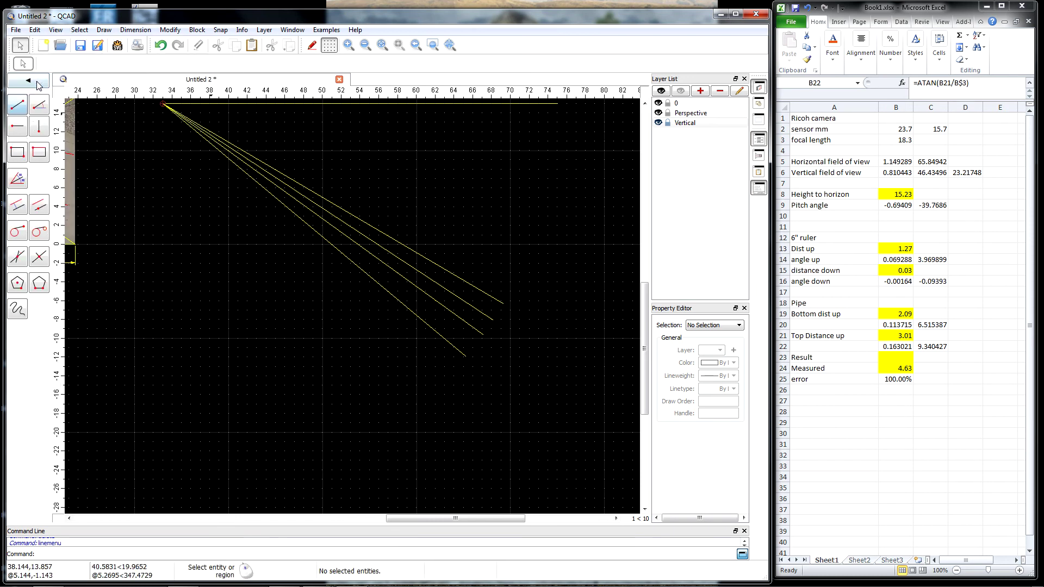
left_click(17, 104)
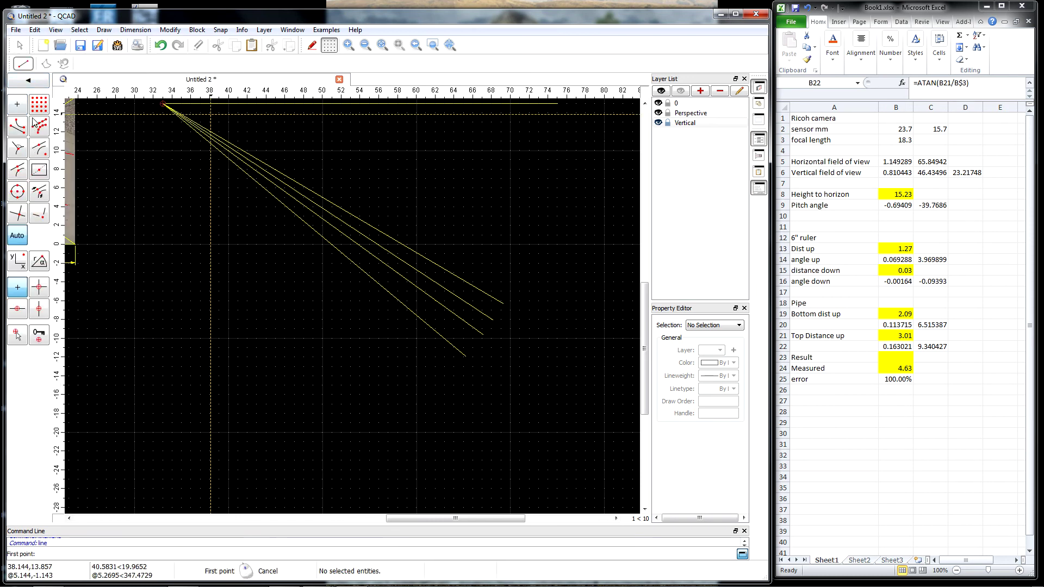
left_click(434, 291)
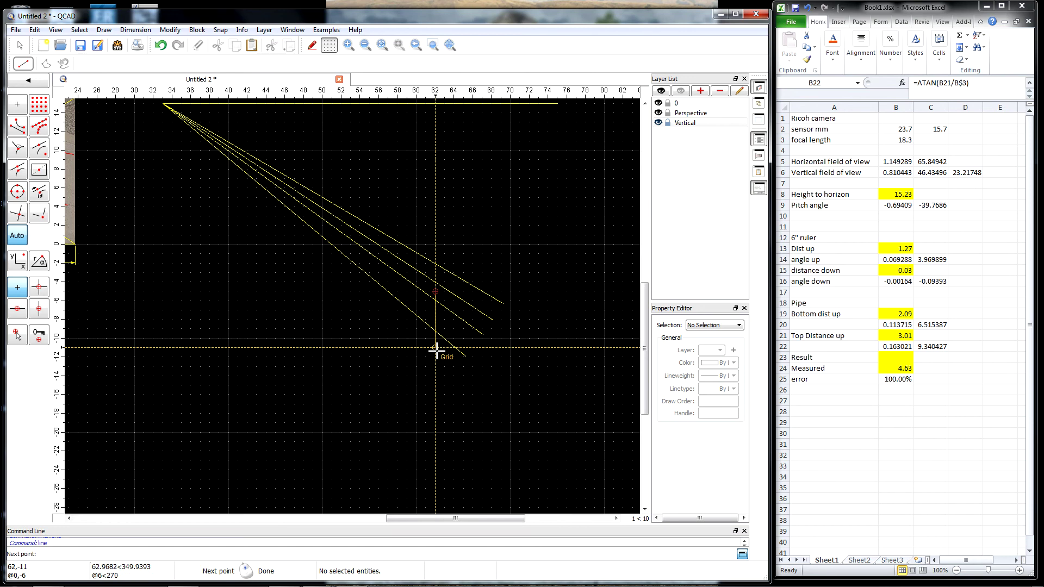
left_click(435, 347)
key("Escape")
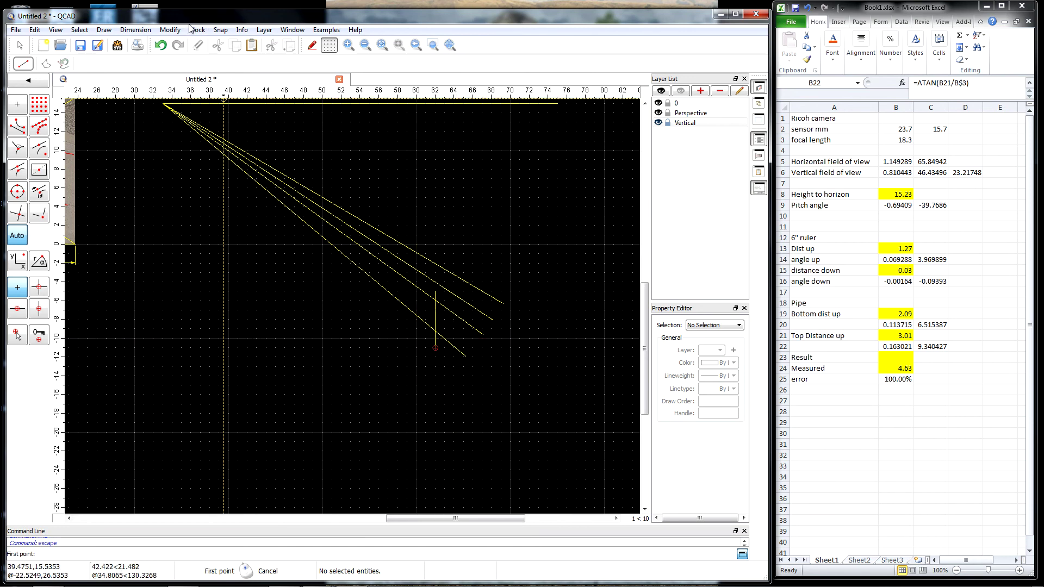
- Add an aligned dimension between the vertical line's intersections with the two ruler sight lines, with its dimension line at about 57,-6
left_click(136, 32)
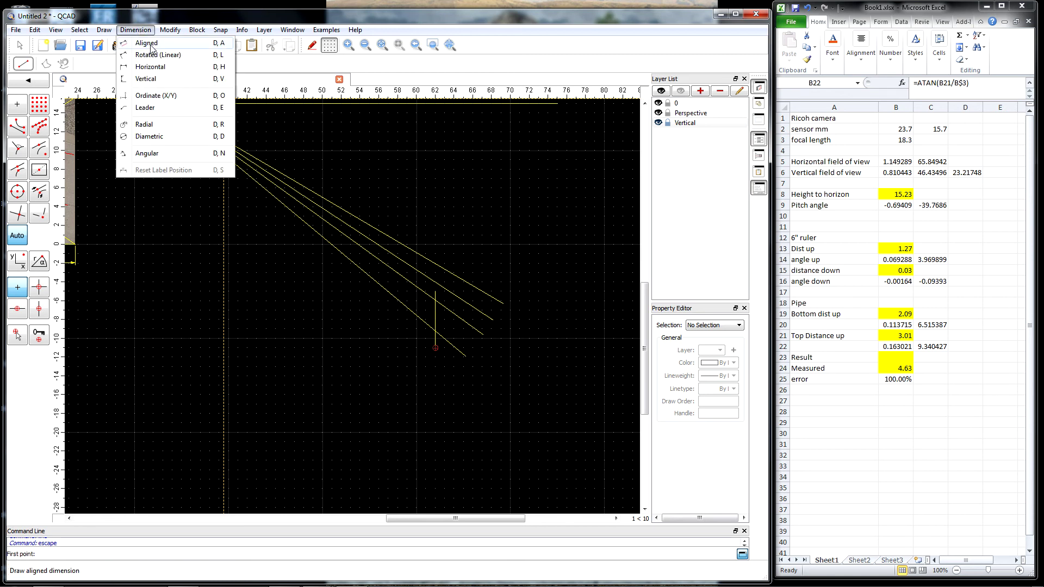
left_click(150, 48)
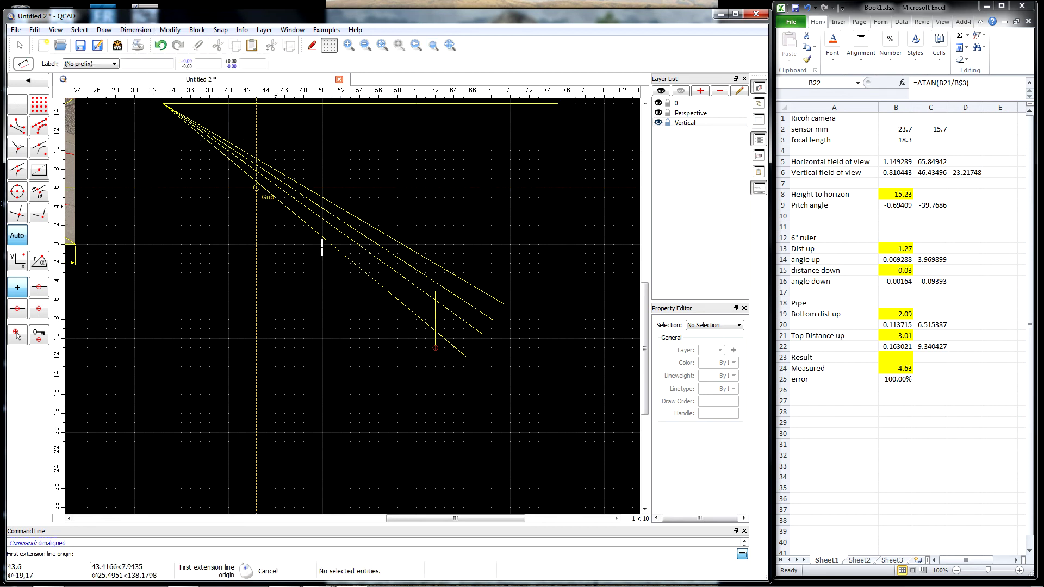
left_click(434, 330)
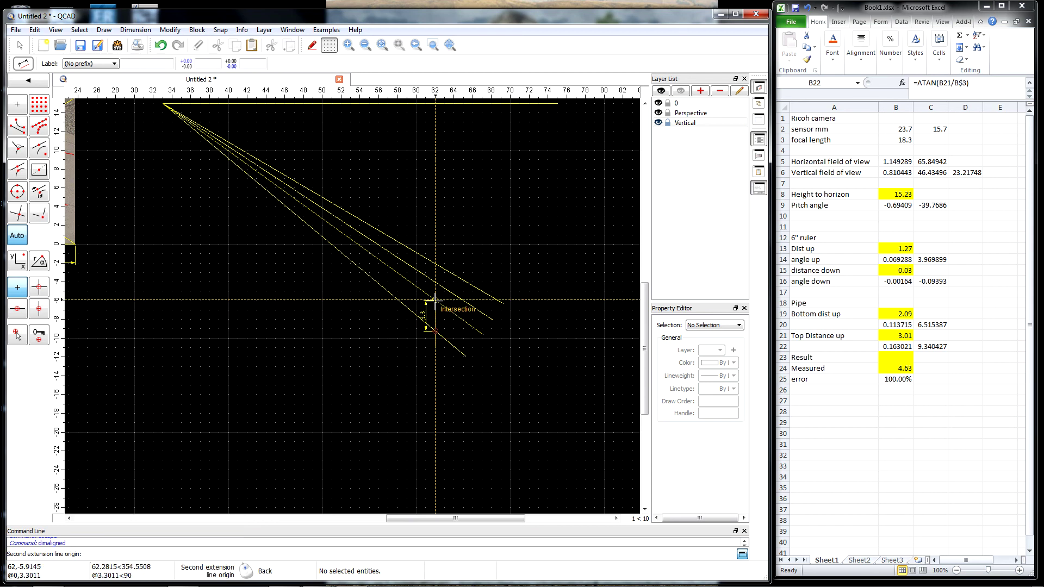
left_click(434, 299)
left_click(387, 303)
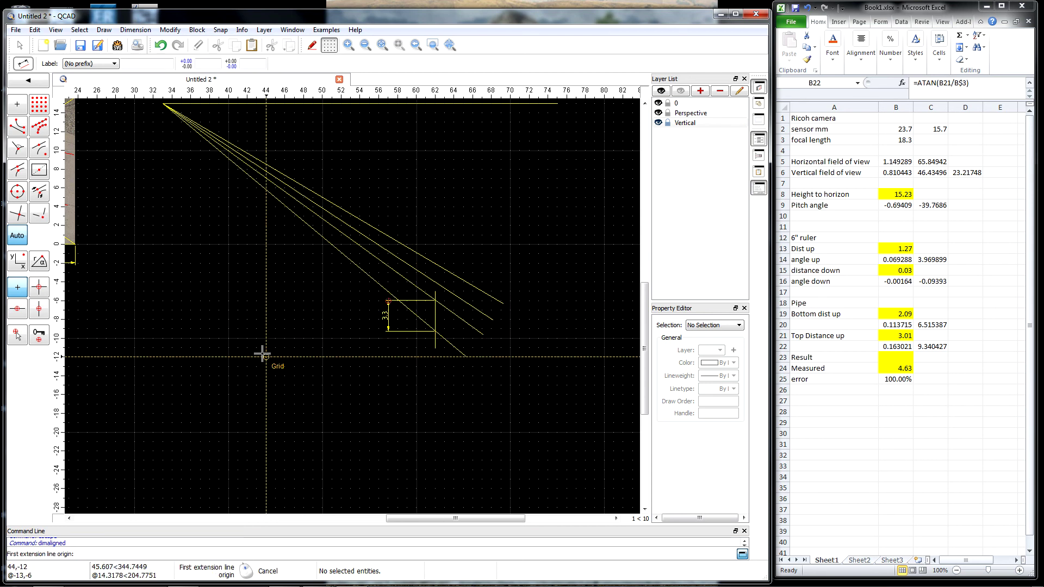
scroll(263, 354, "down", 1)
scroll(279, 361, "up", 4)
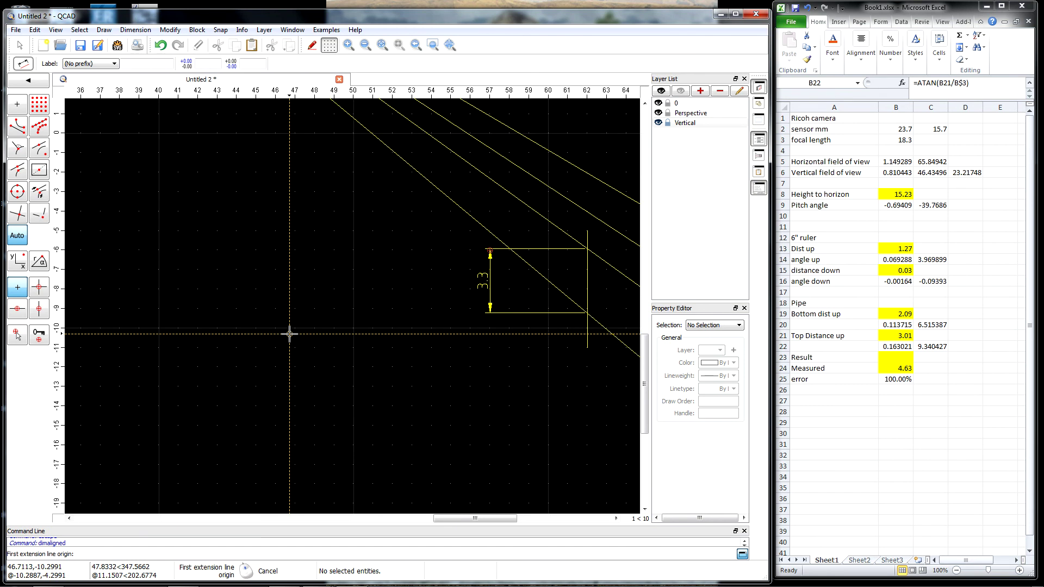
scroll(289, 334, "down", 3)
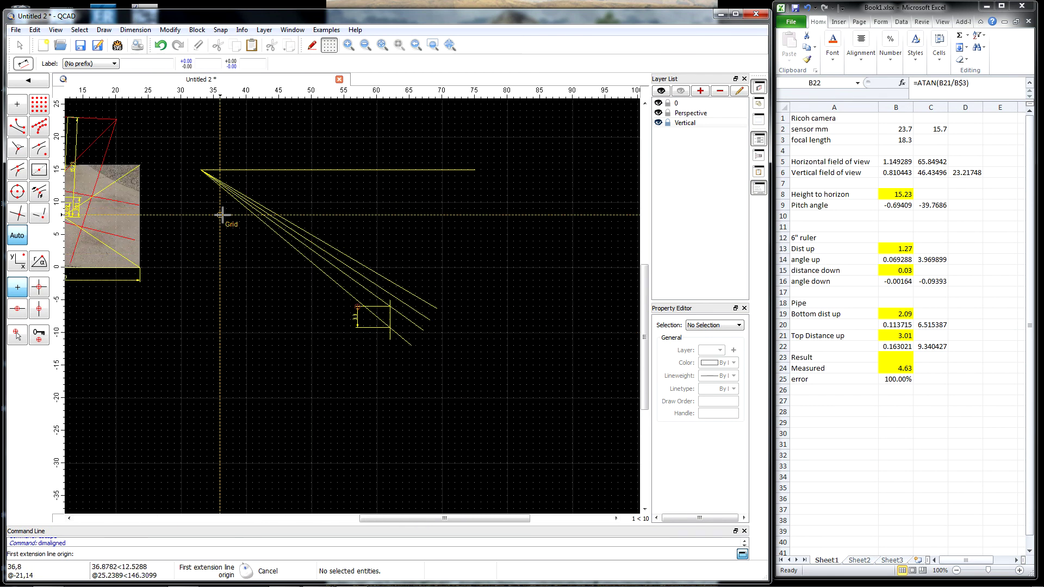
- Scale the whole side-view construction, including its dimension, about 33,15 by a factor of 6/3.3, deleting the original, and clear the selection
left_click(24, 48)
left_click_drag(170, 125, 563, 387)
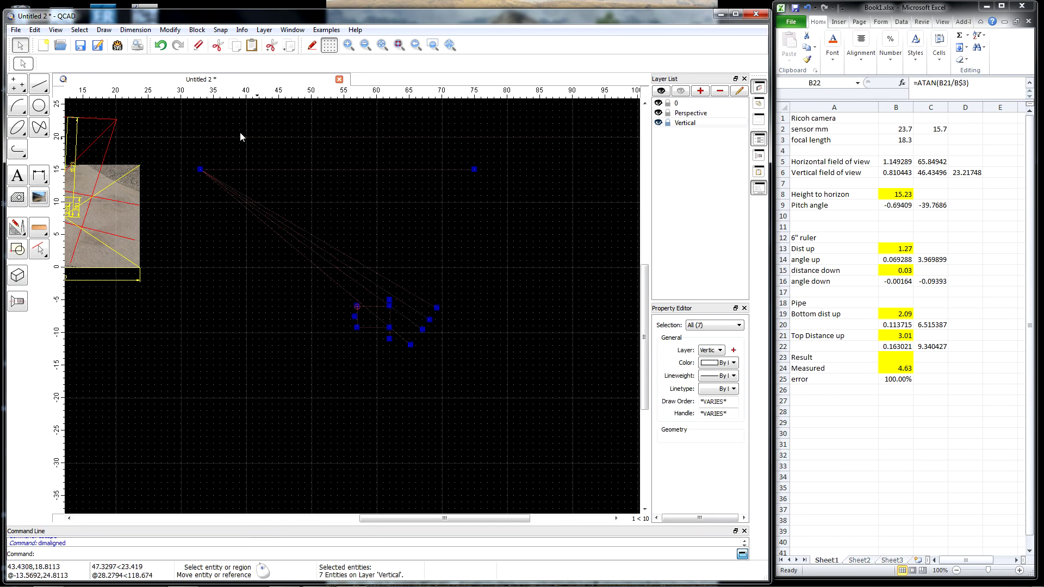
left_click(170, 30)
left_click(183, 67)
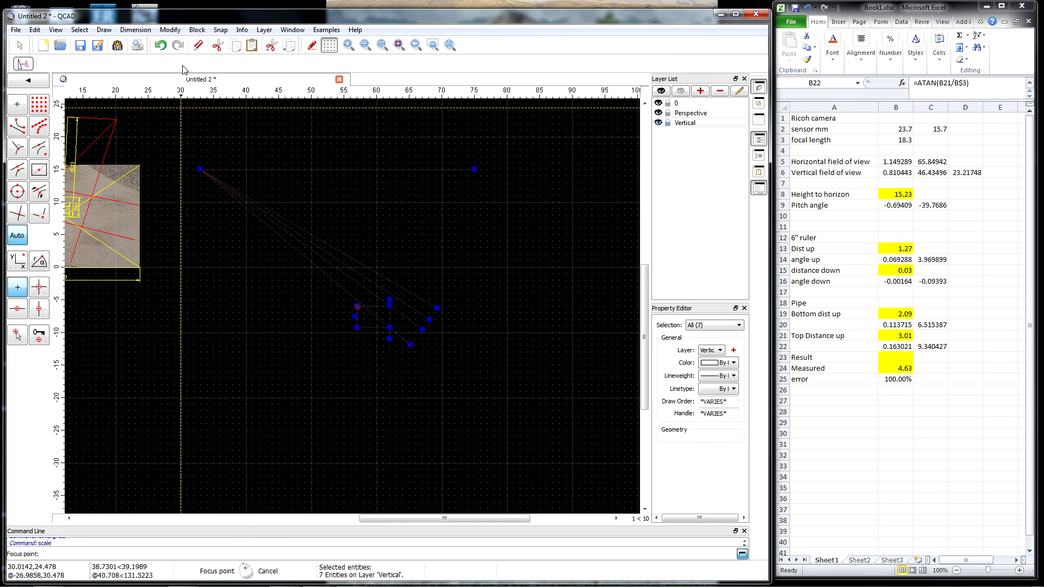
left_click(201, 168)
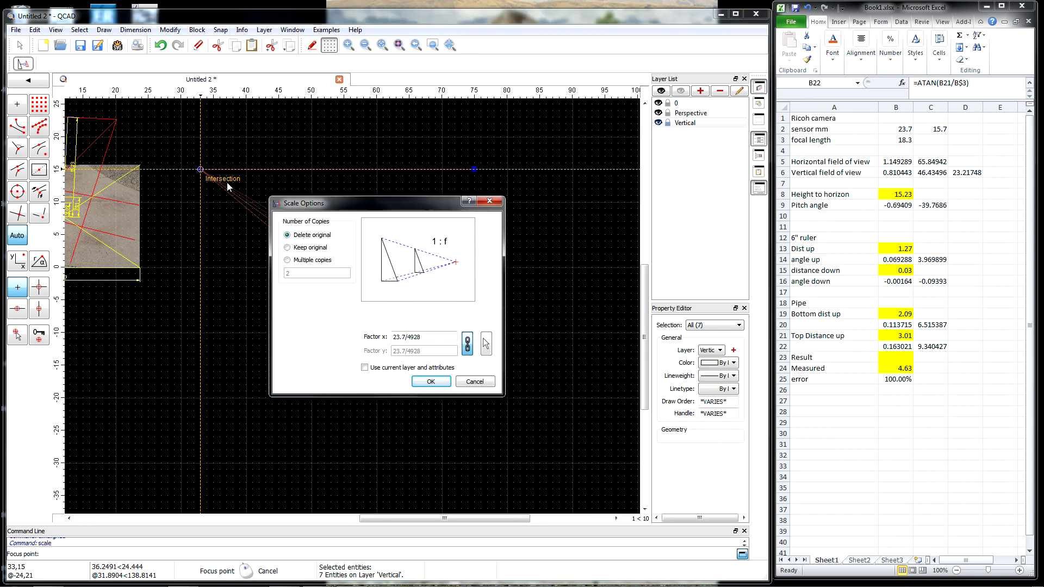
left_click_drag(430, 339, 374, 335)
type("6/3.3")
key("Return")
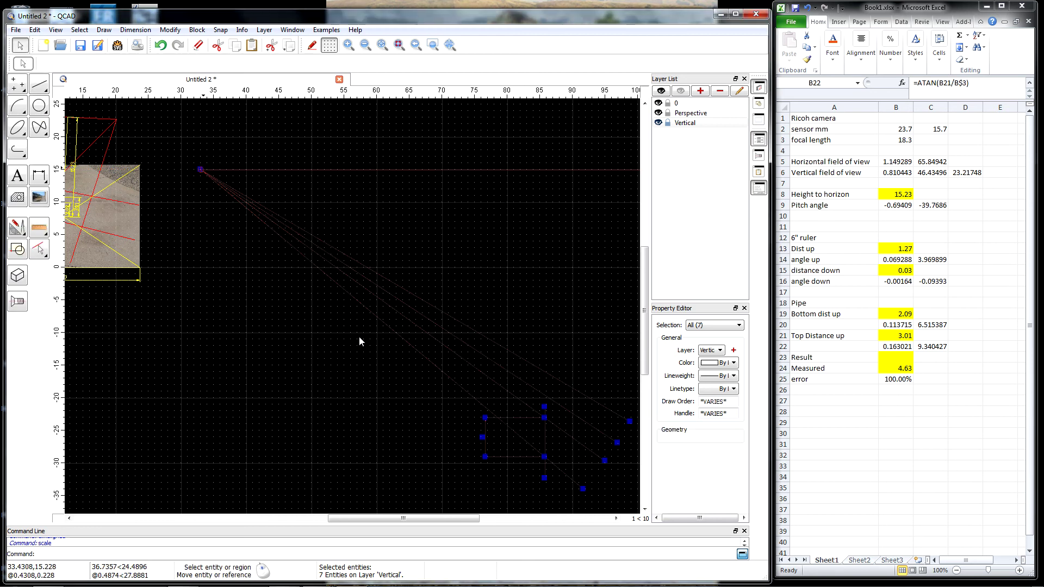
scroll(229, 314, "down", 2)
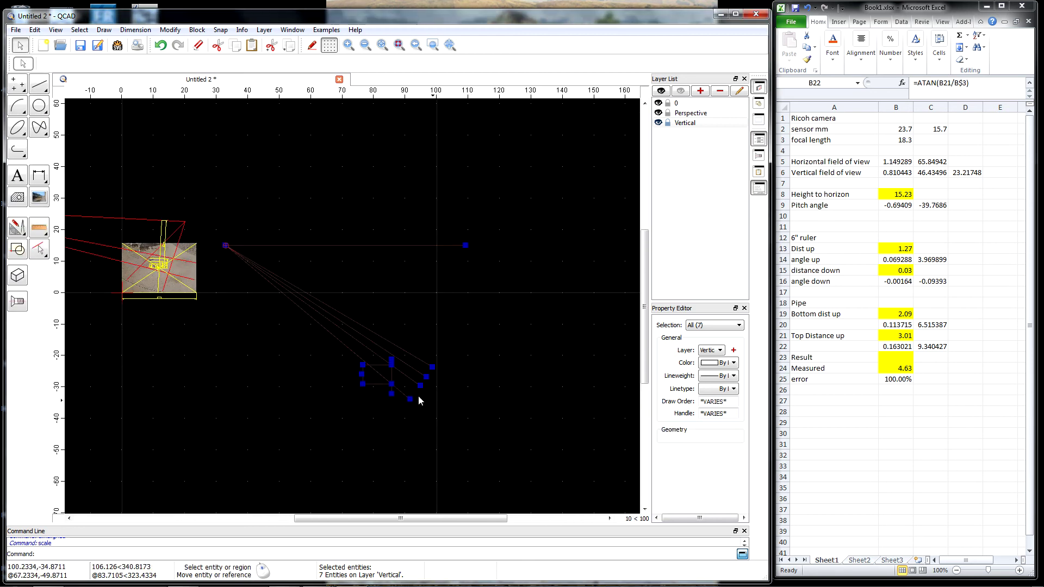
scroll(419, 395, "up", 5)
left_click(287, 417)
scroll(239, 353, "up", 5)
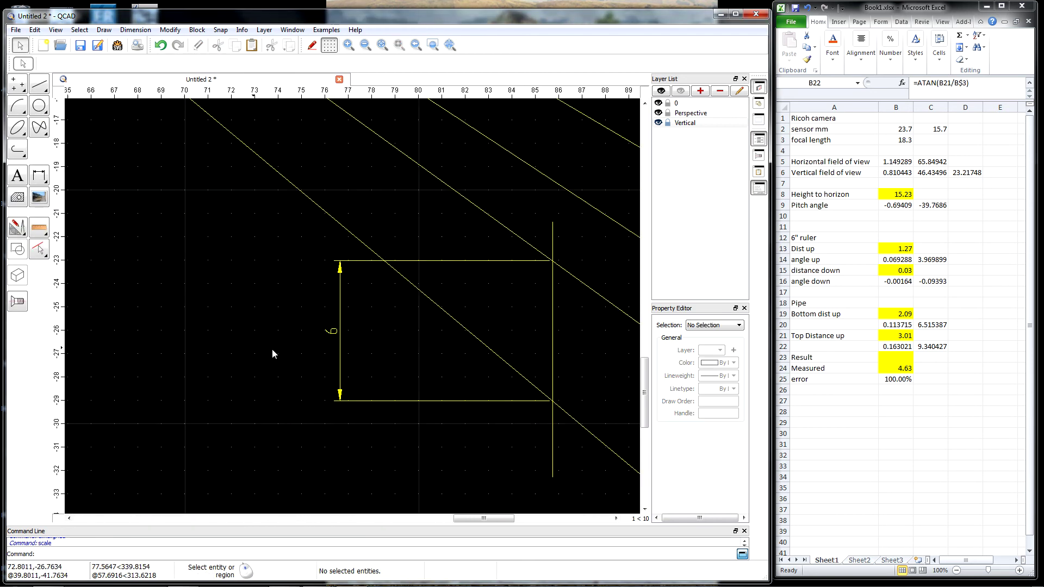
- Break out and remove the ends of the vertical ruler line that extend beyond the two ruler sight lines
scroll(255, 342, "up", 1)
scroll(228, 344, "down", 3)
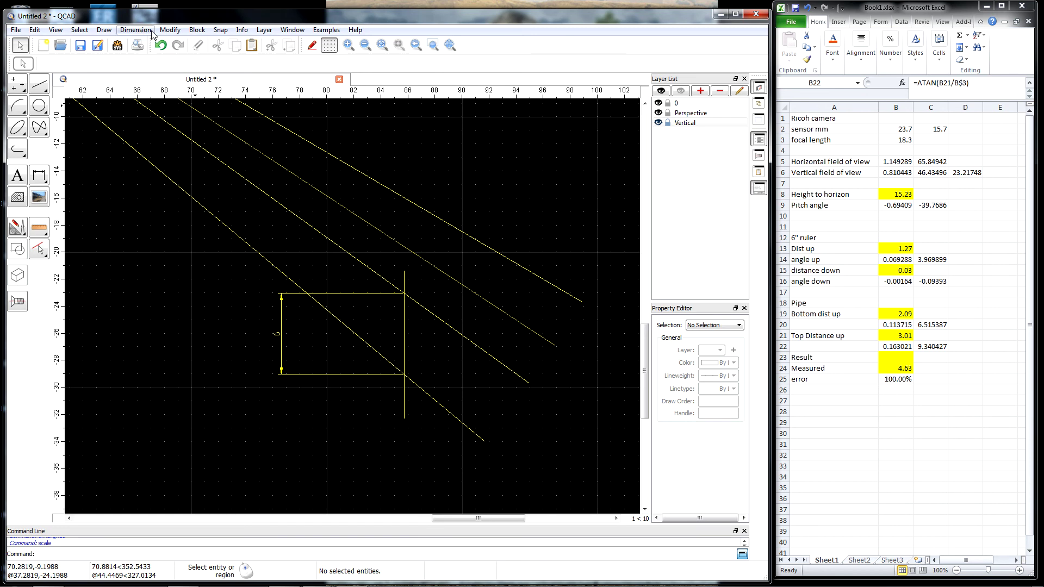
left_click(170, 30)
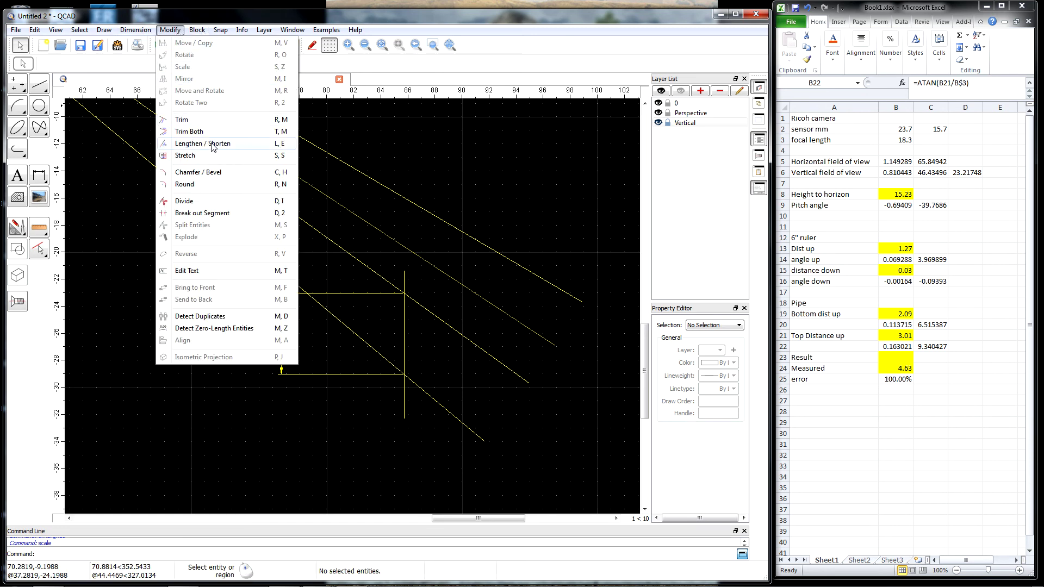
left_click(208, 213)
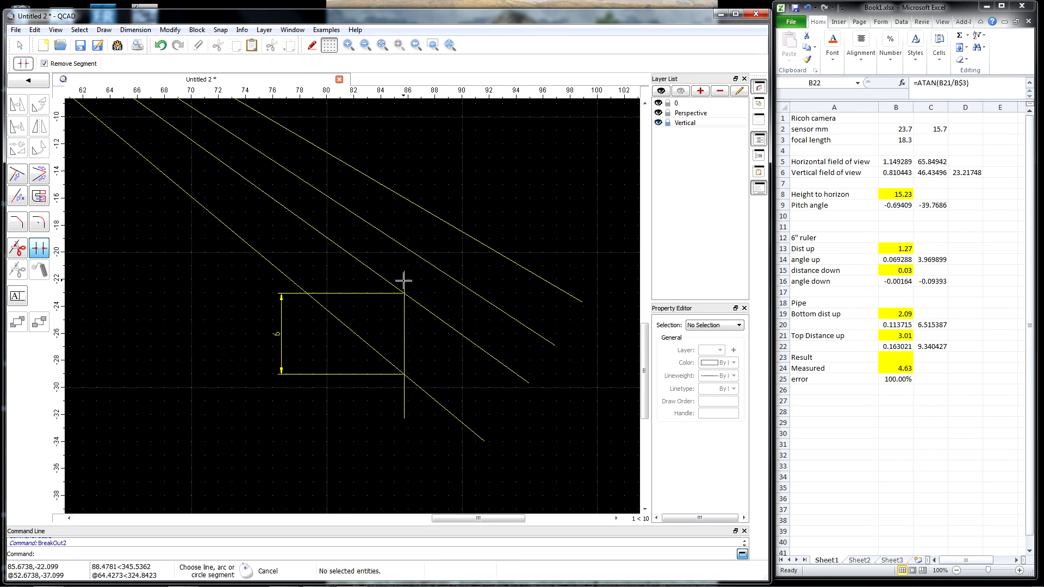
scroll(540, 328, "up", 3)
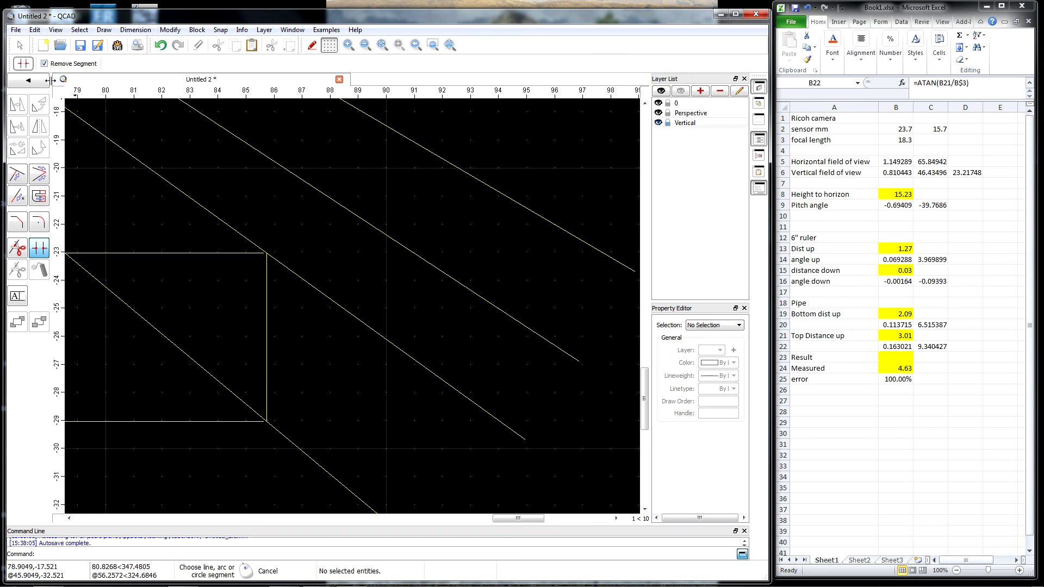
left_click(33, 81)
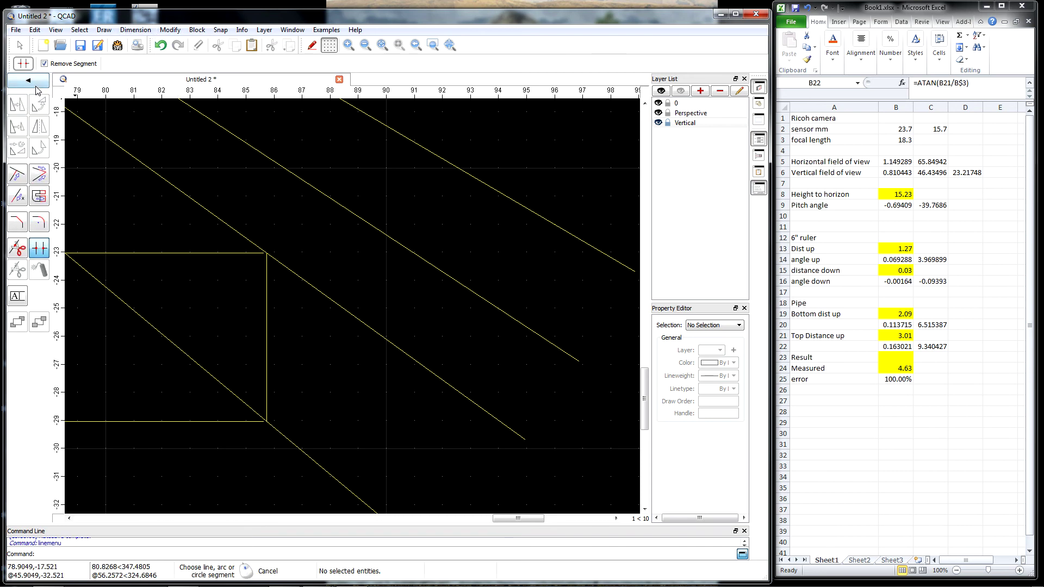
left_click(34, 83)
left_click(17, 105)
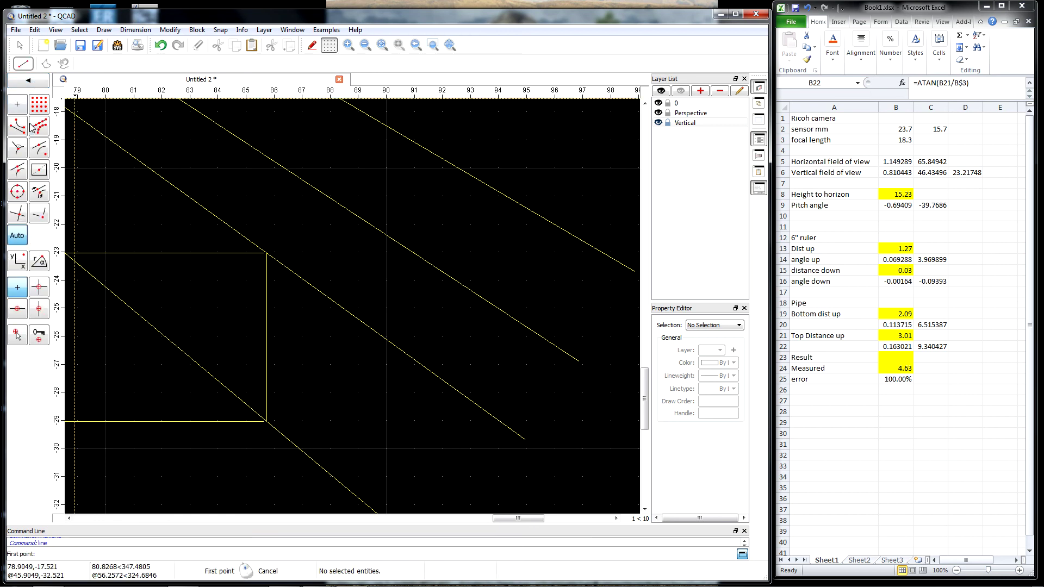
scroll(116, 252, "down", 3)
scroll(180, 347, "up", 5)
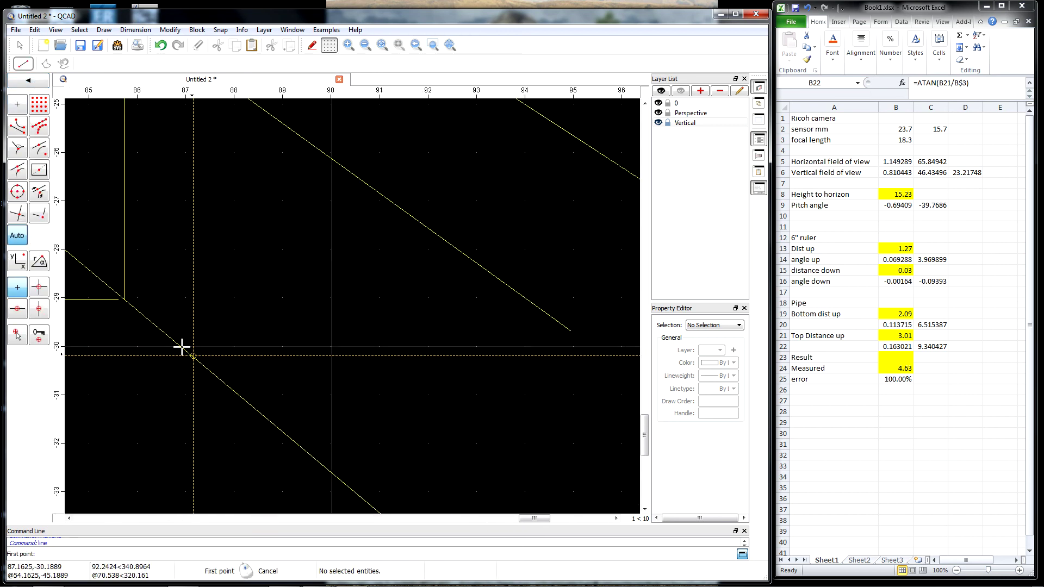
scroll(168, 263, "down", 2)
scroll(259, 385, "up", 8)
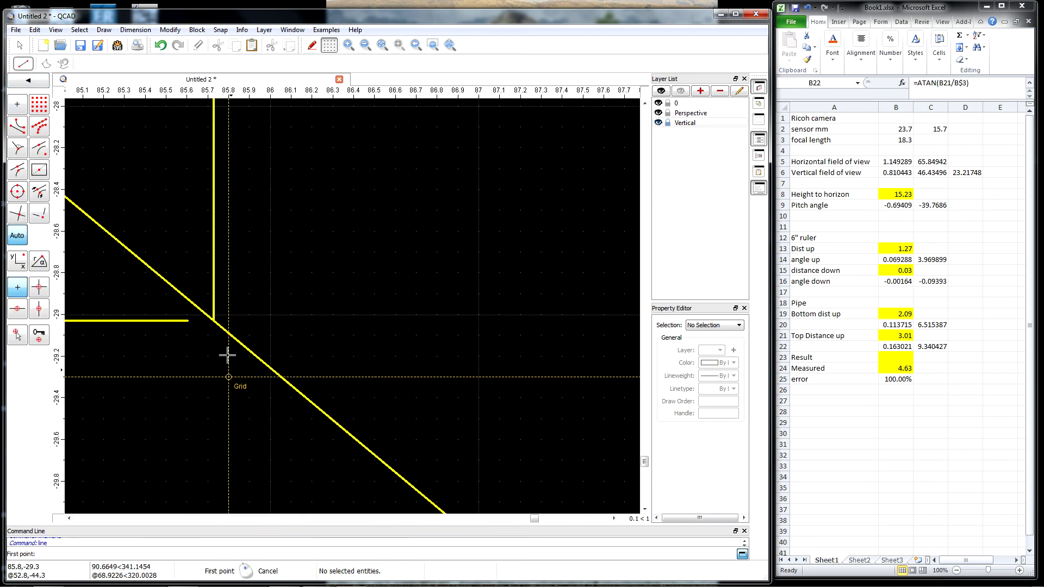
left_click(213, 319)
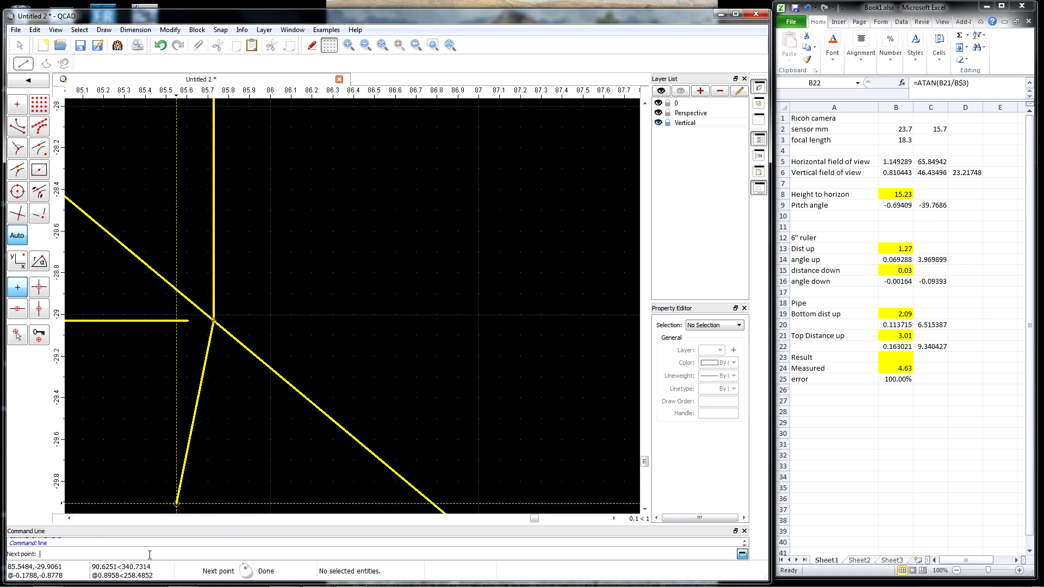
type("@")
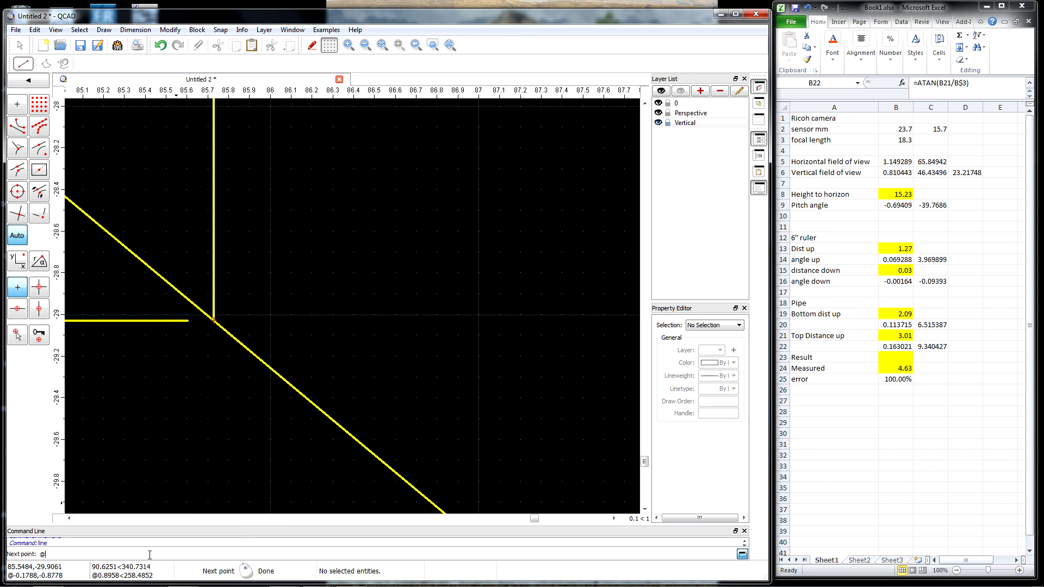
type("24,0")
key("Return")
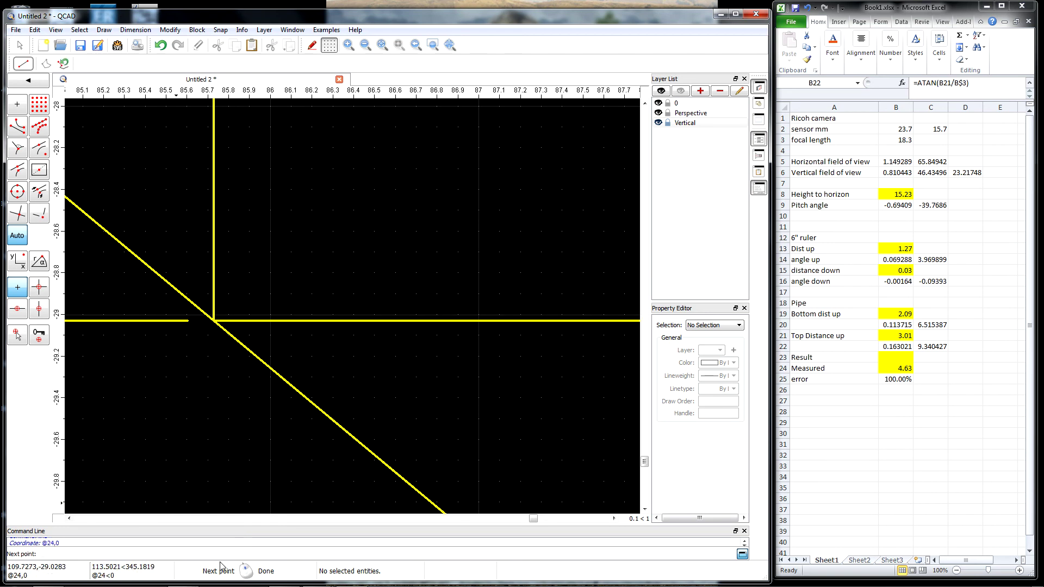
scroll(312, 251, "down", 10)
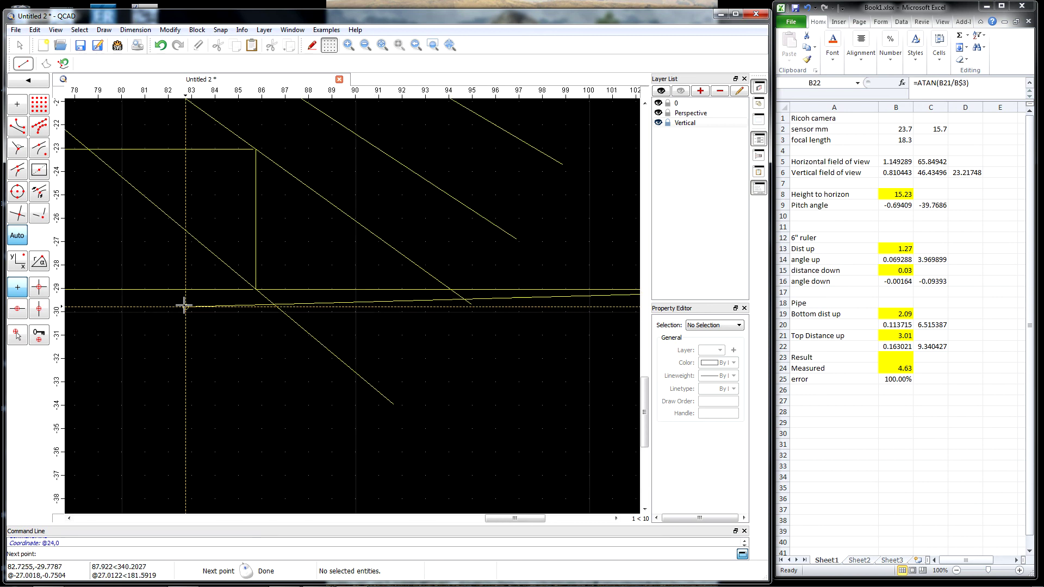
key("Escape")
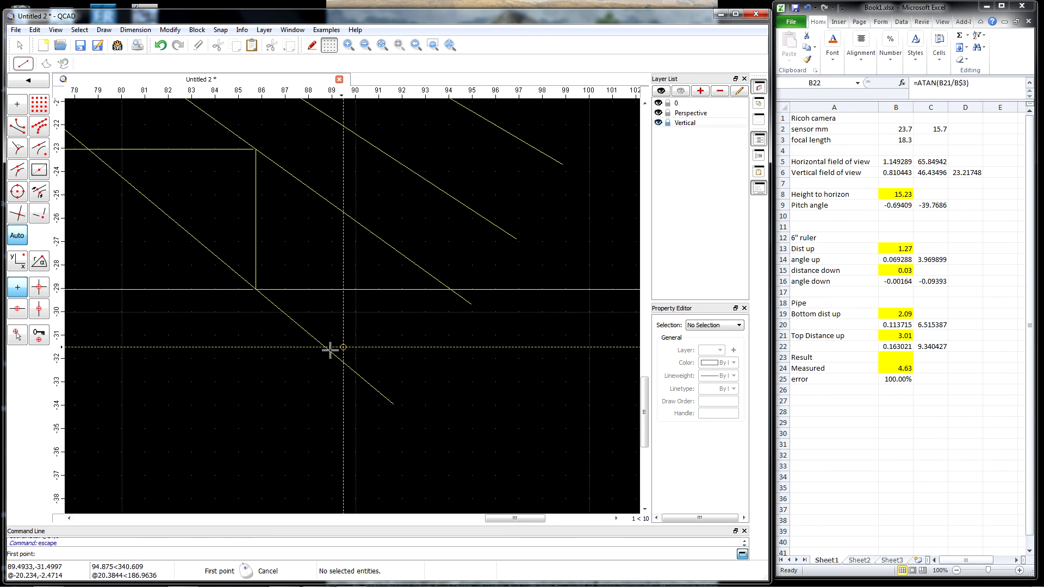
- Trim or extend the two ruler sight lines and the two pipe sight lines to the horizontal ground line
scroll(296, 355, "down", 6)
scroll(253, 321, "up", 3)
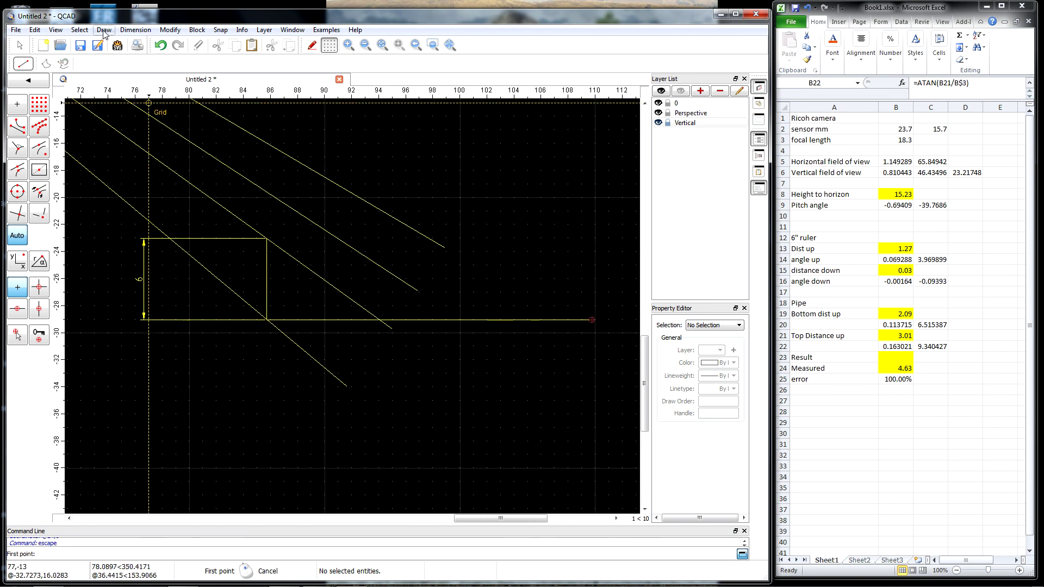
left_click(170, 30)
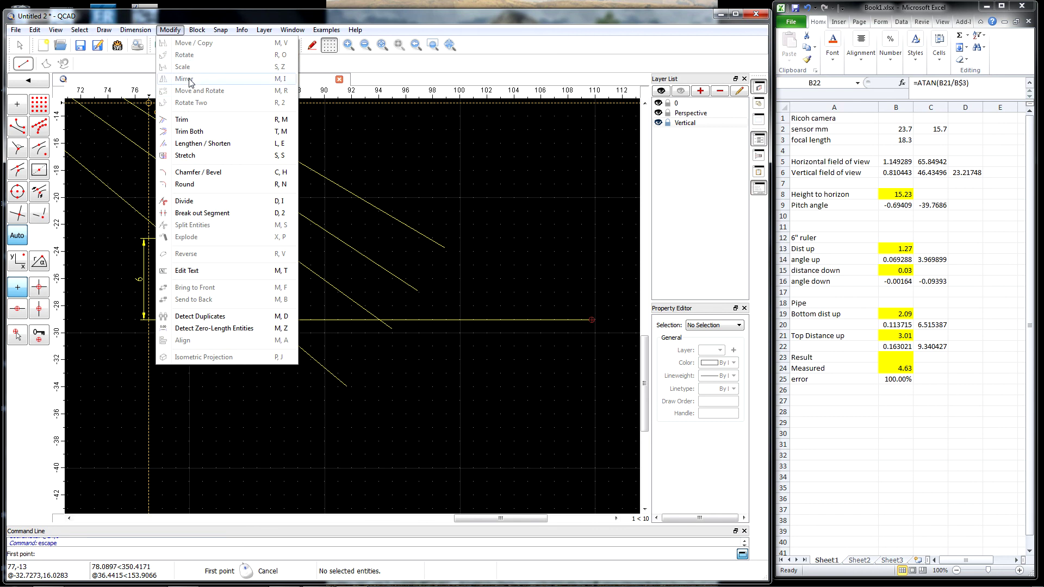
left_click(185, 120)
left_click(296, 319)
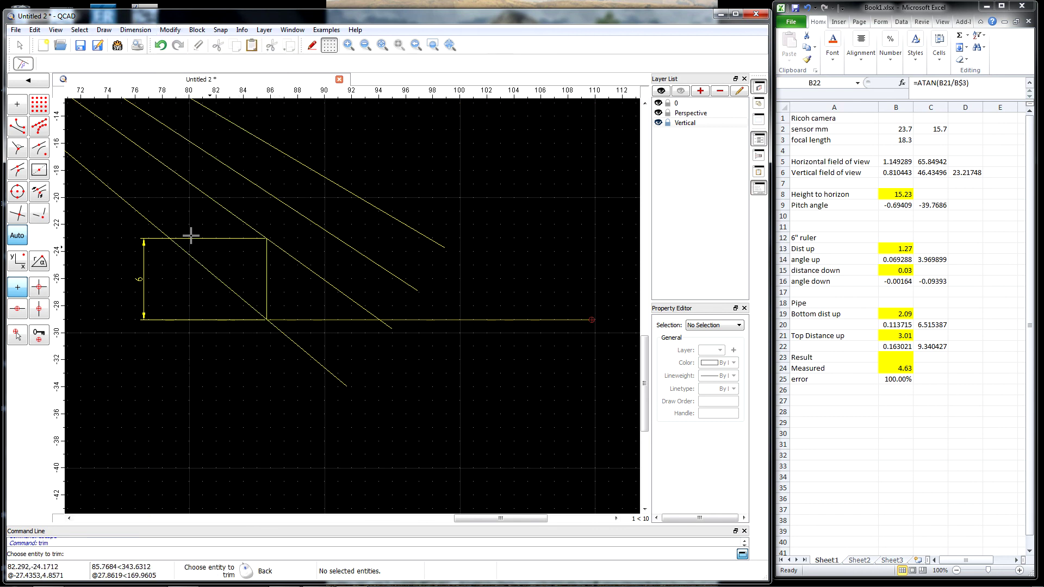
left_click(129, 204)
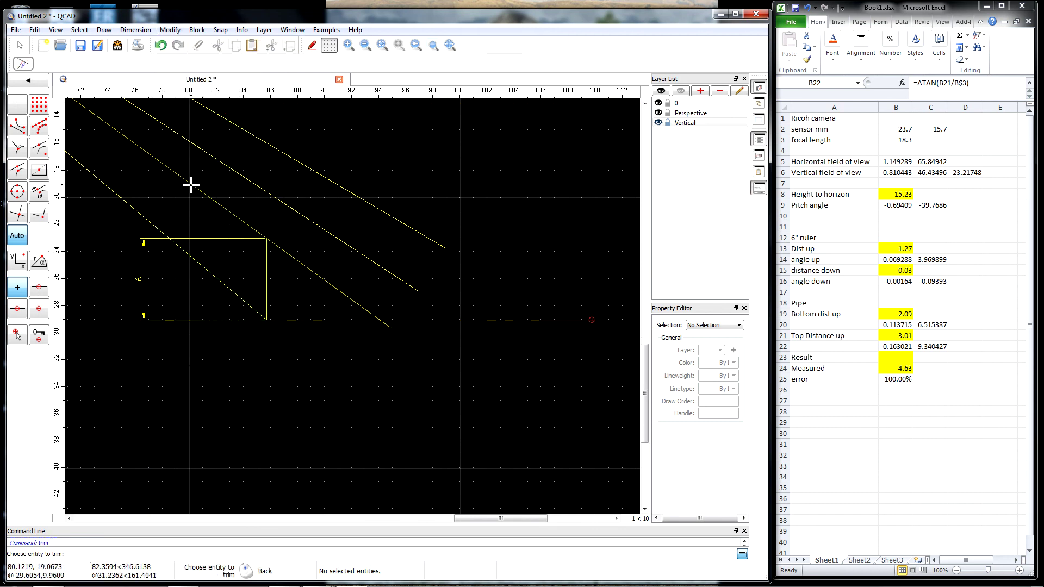
left_click(191, 186)
left_click(223, 168)
left_click(273, 147)
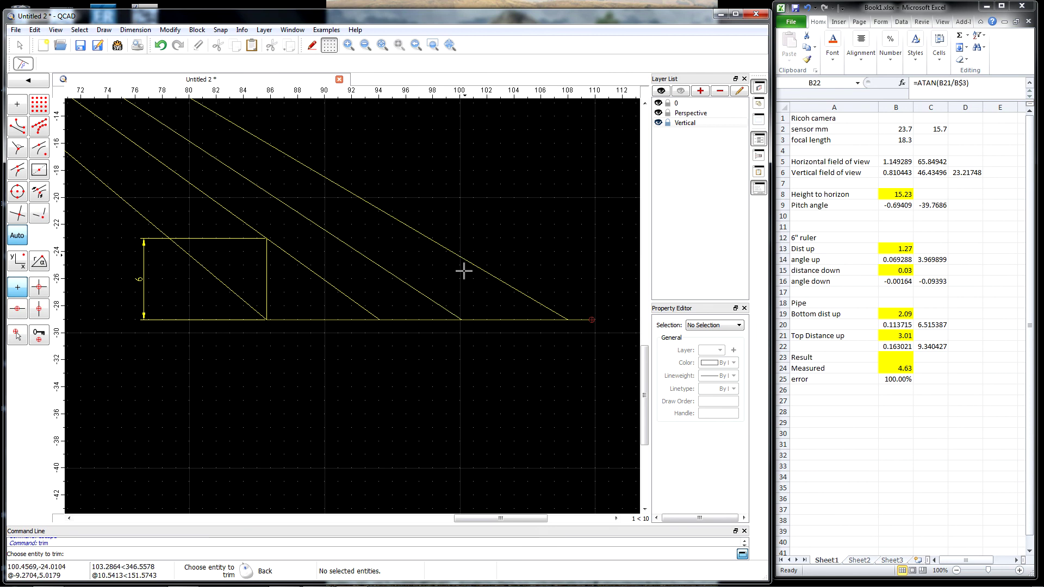
- Draw a vertical line from the intersection of the pipe-bottom sight line and the ground line to the relative point @0,12
left_click(135, 31)
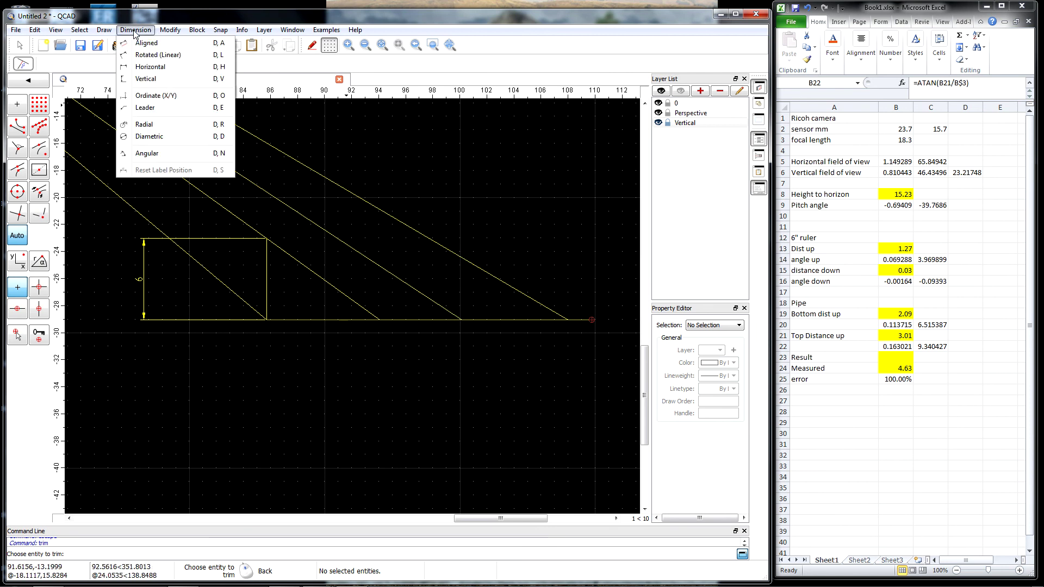
left_click(99, 30)
left_click(101, 31)
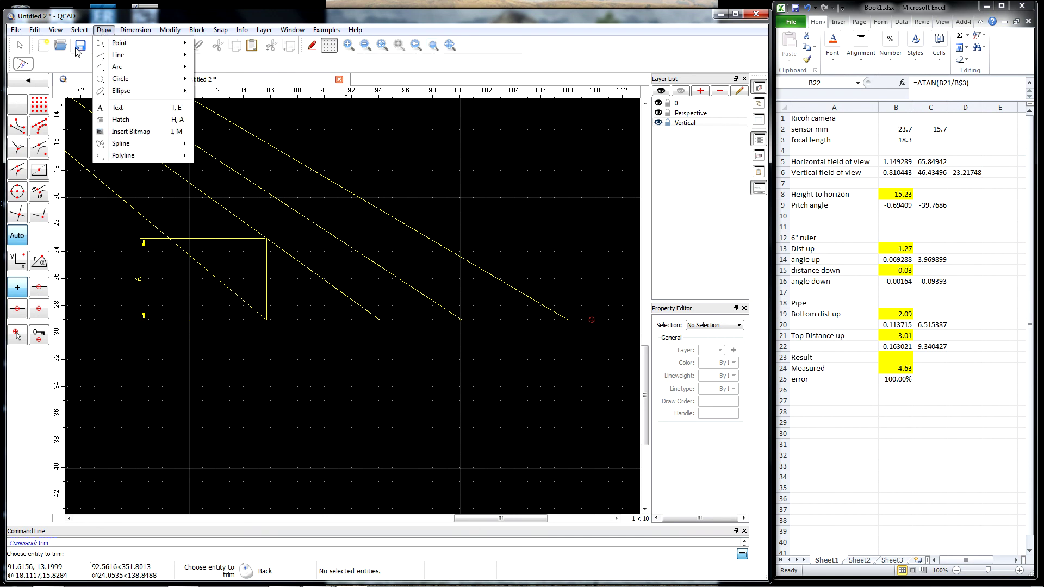
left_click(28, 80)
left_click(17, 104)
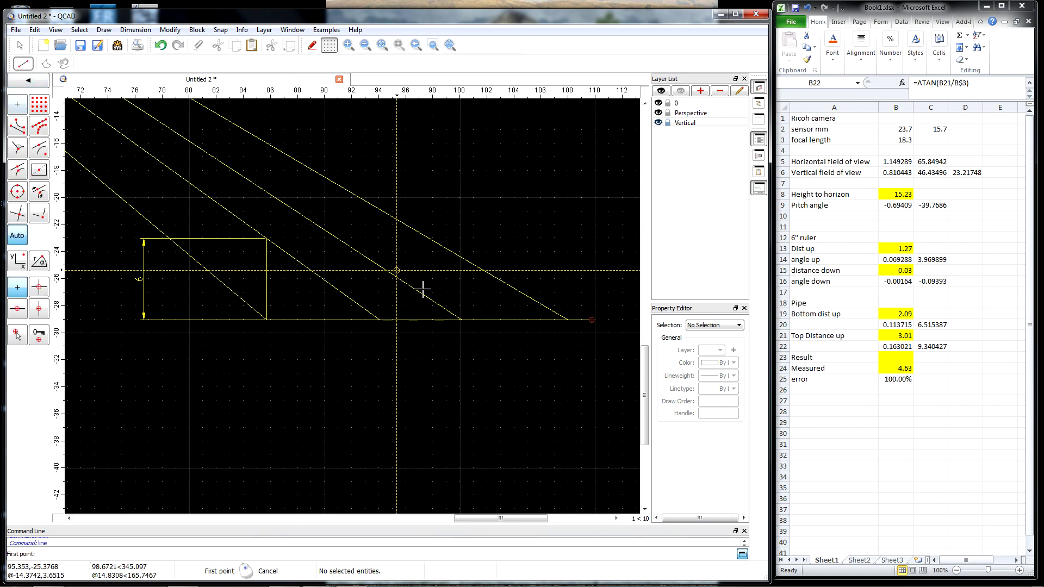
scroll(472, 329, "up", 1)
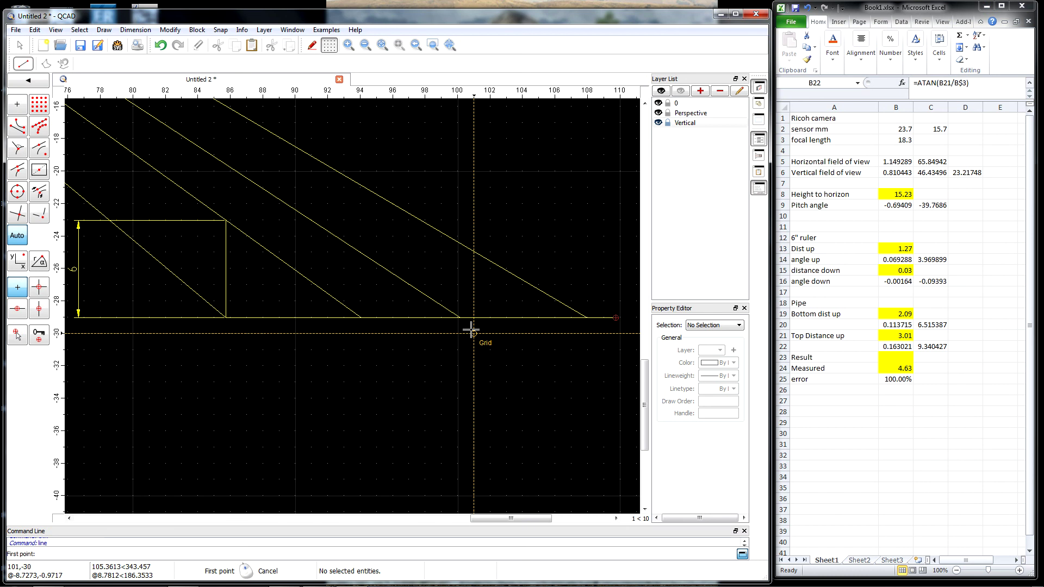
scroll(473, 329, "up", 4)
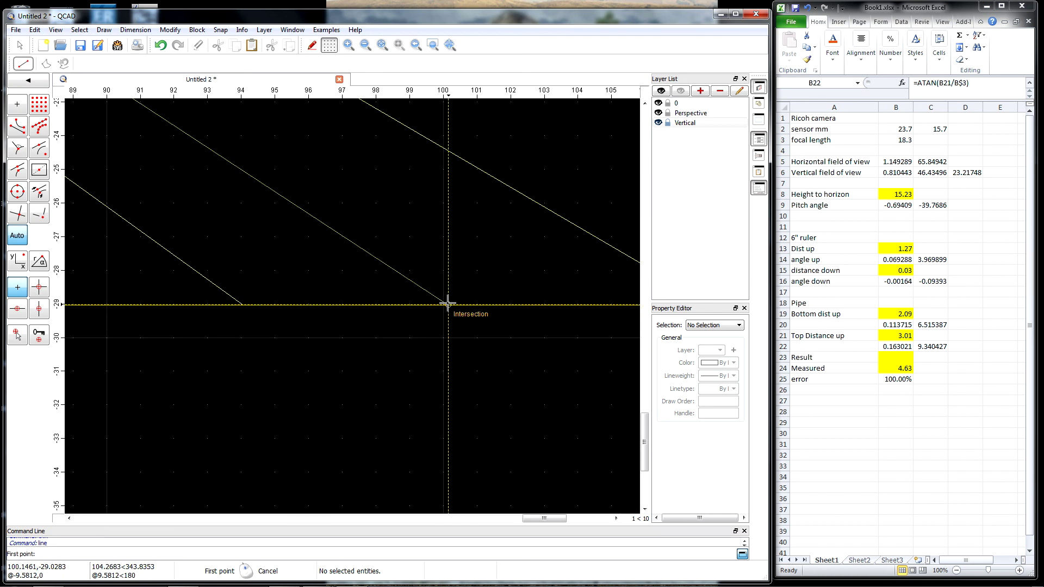
left_click(447, 304)
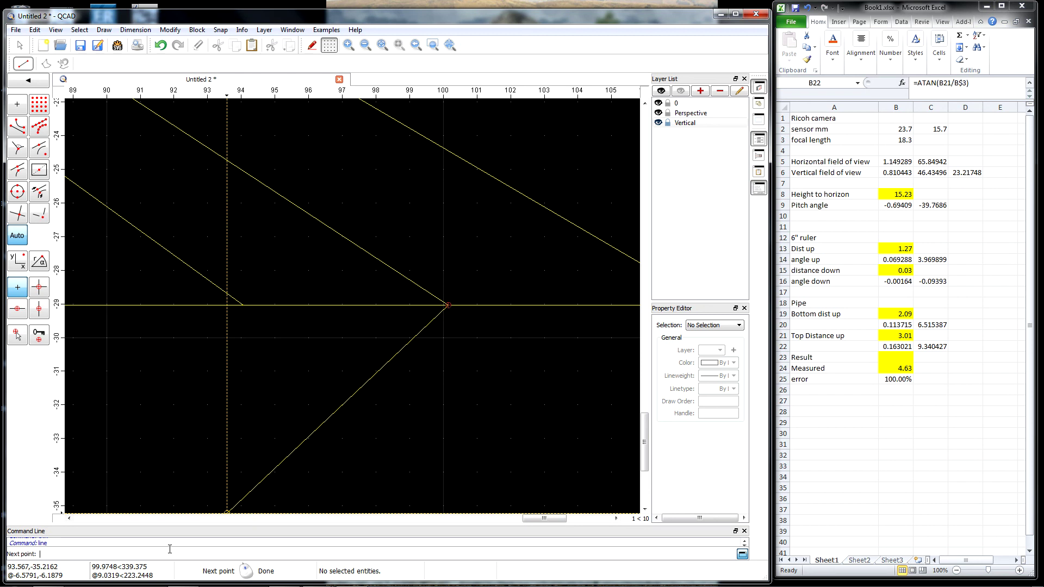
type("@0,12")
key("Return")
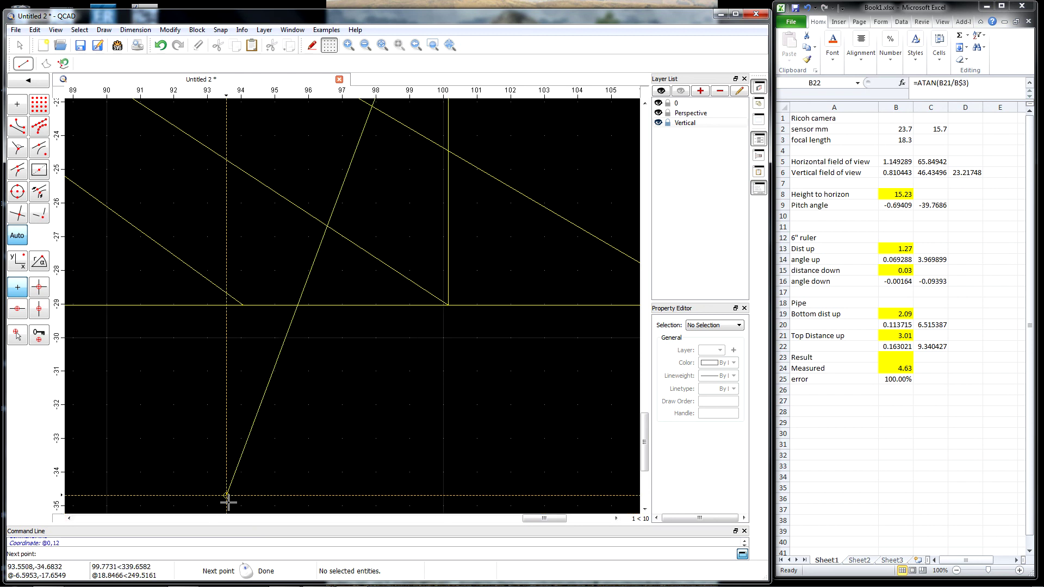
scroll(227, 489, "down", 5)
scroll(553, 413, "down", 1)
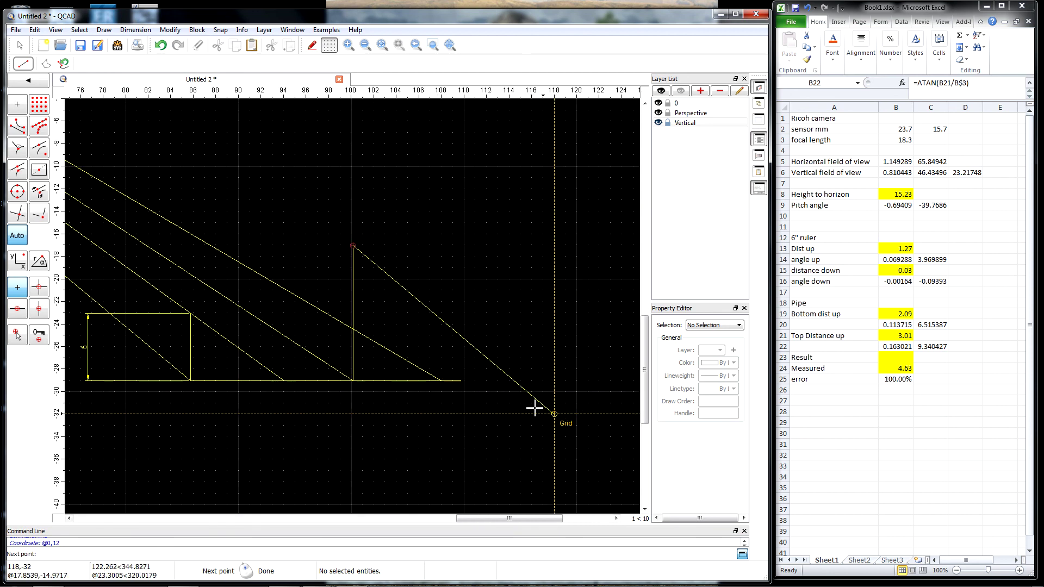
- Break out and remove the part of the vertical pipe line above the pipe-top sight line
left_click(170, 29)
left_click(210, 214)
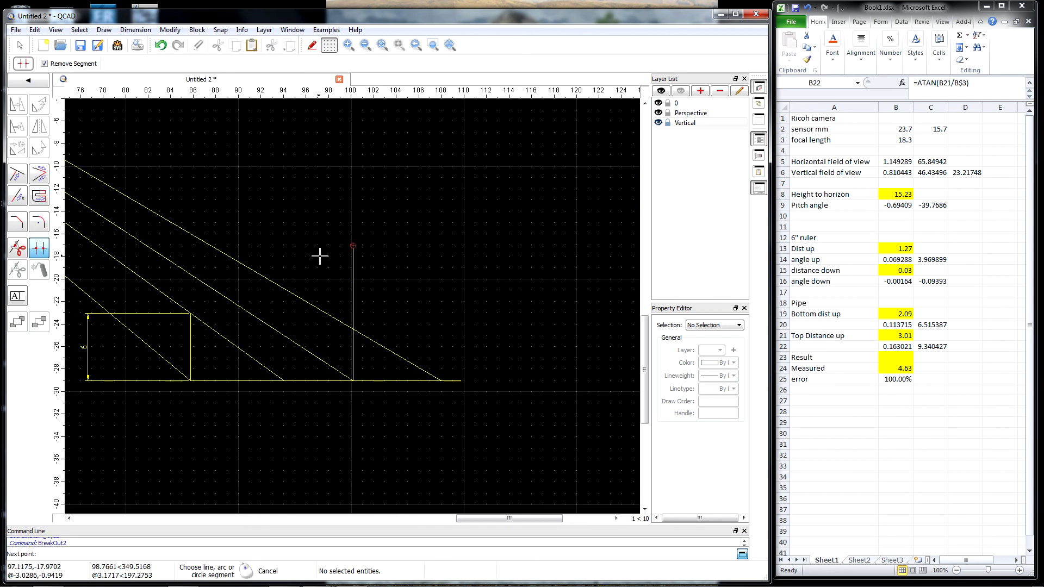
left_click(353, 274)
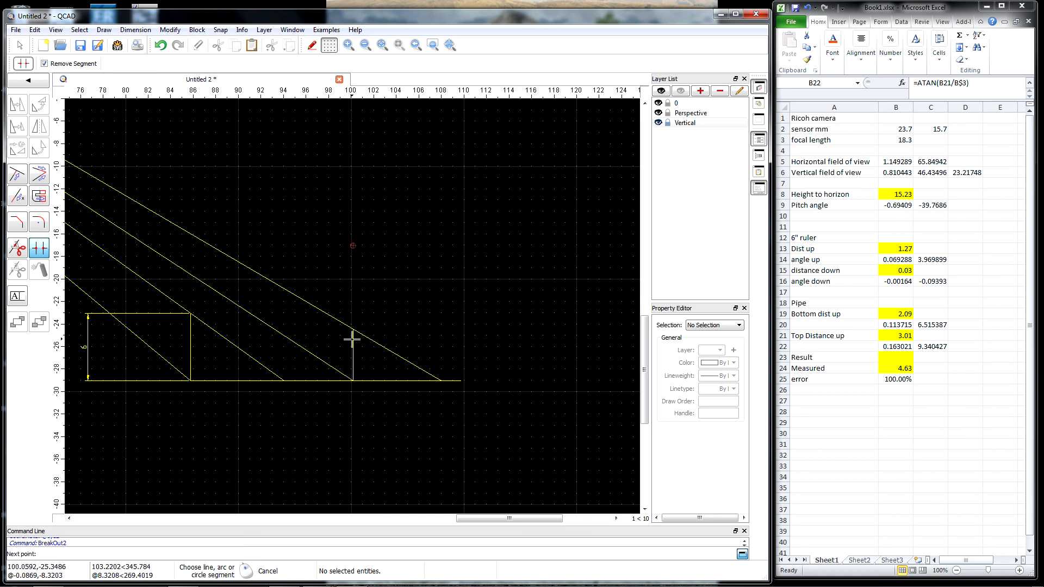
- Add a vertical dimension from the pipe line's upper end to the ground line, placed near the ground line's far right end
left_click(144, 31)
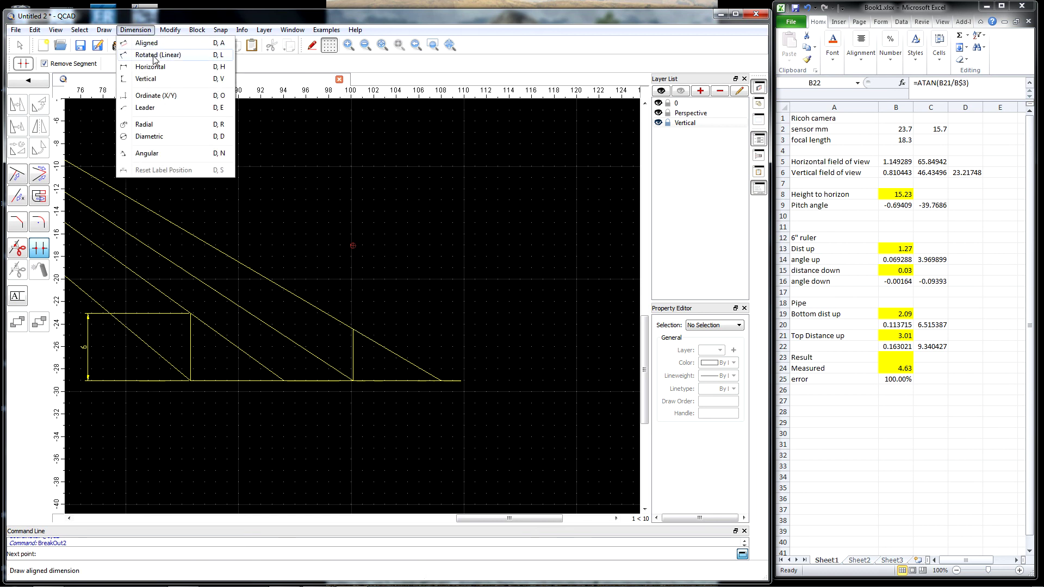
left_click(151, 79)
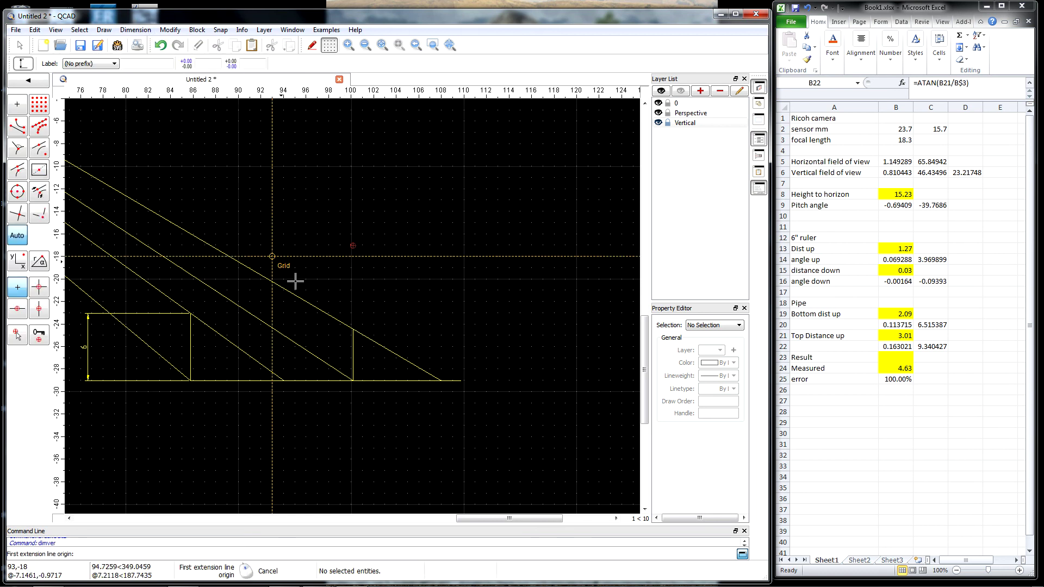
left_click(353, 330)
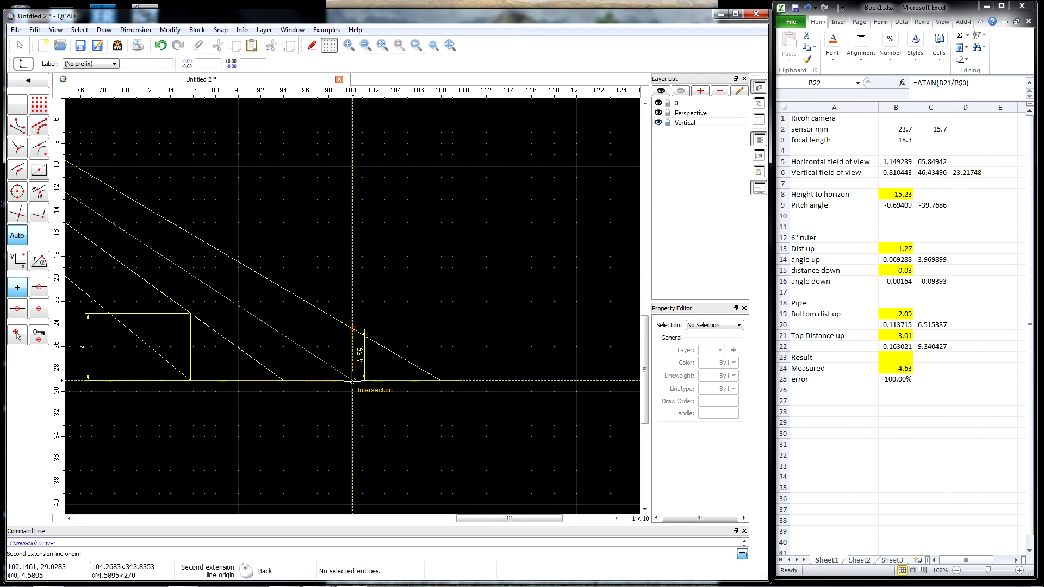
left_click(352, 381)
left_click(453, 357)
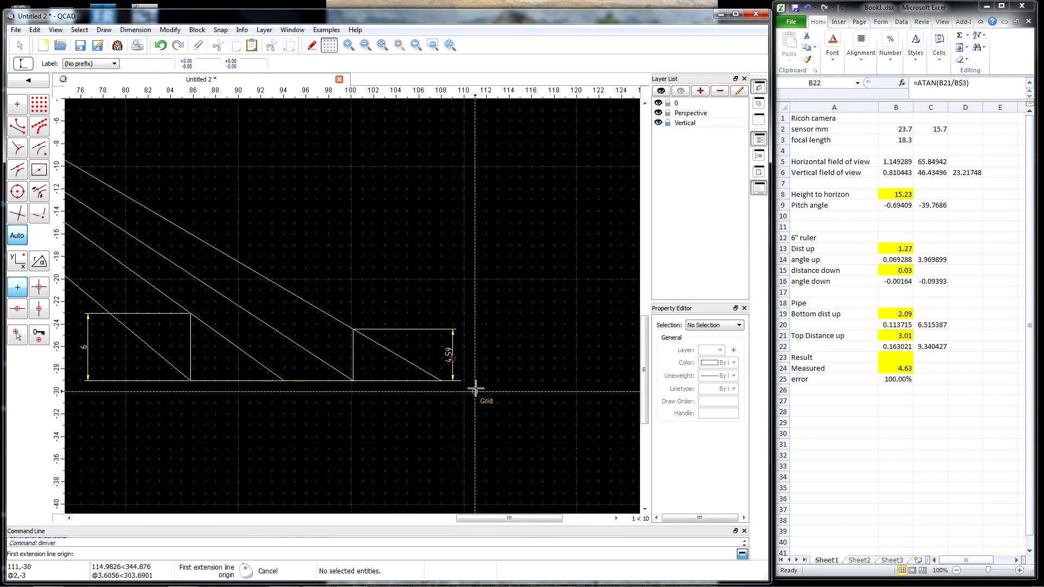
scroll(474, 388, "up", 6)
left_click(504, 367)
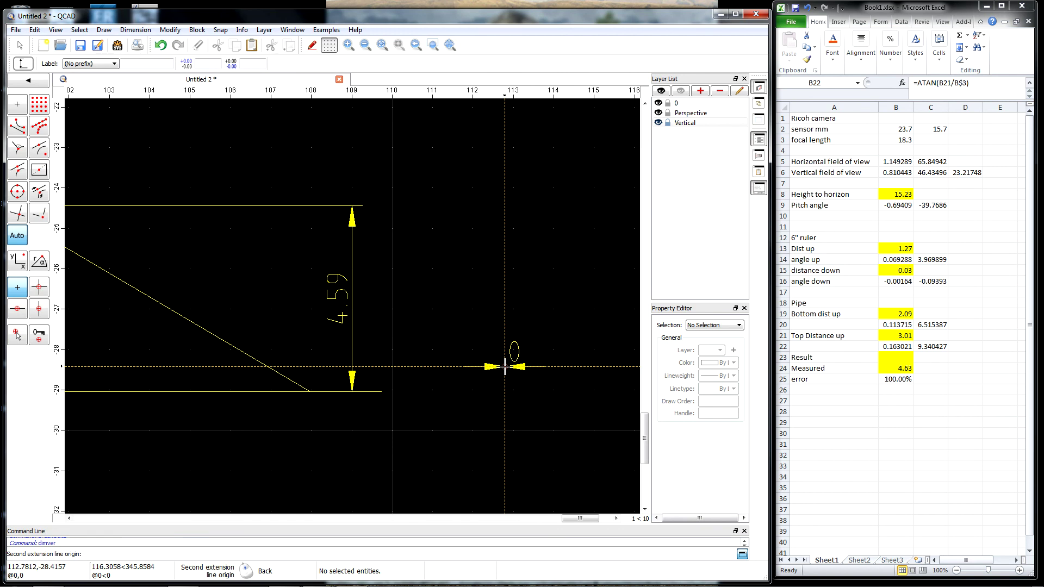
right_click(491, 344)
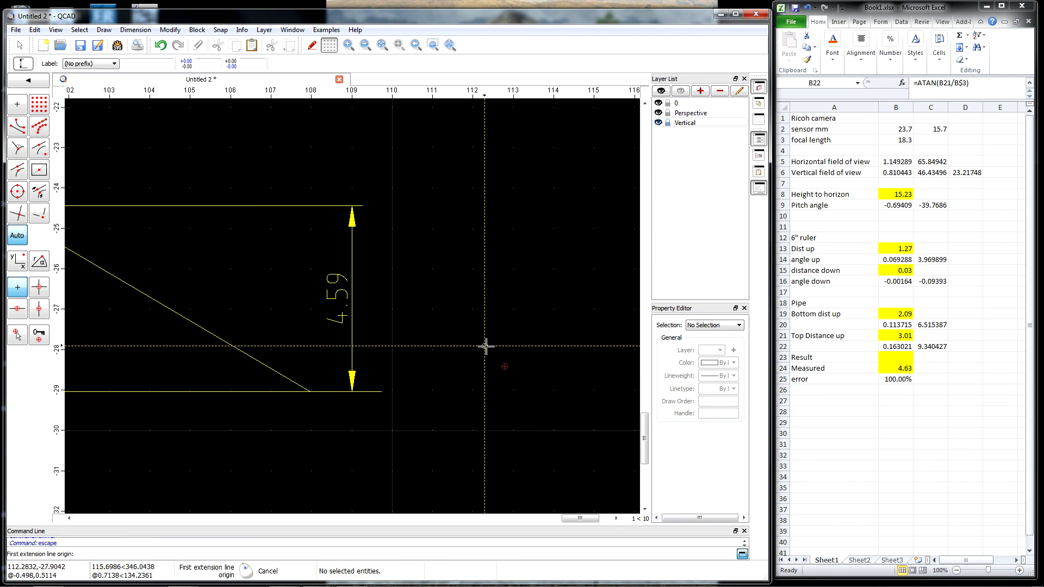
- Enter 4.59 as the pipe's Result in cell B23 of the Excel sheet
left_click(894, 359)
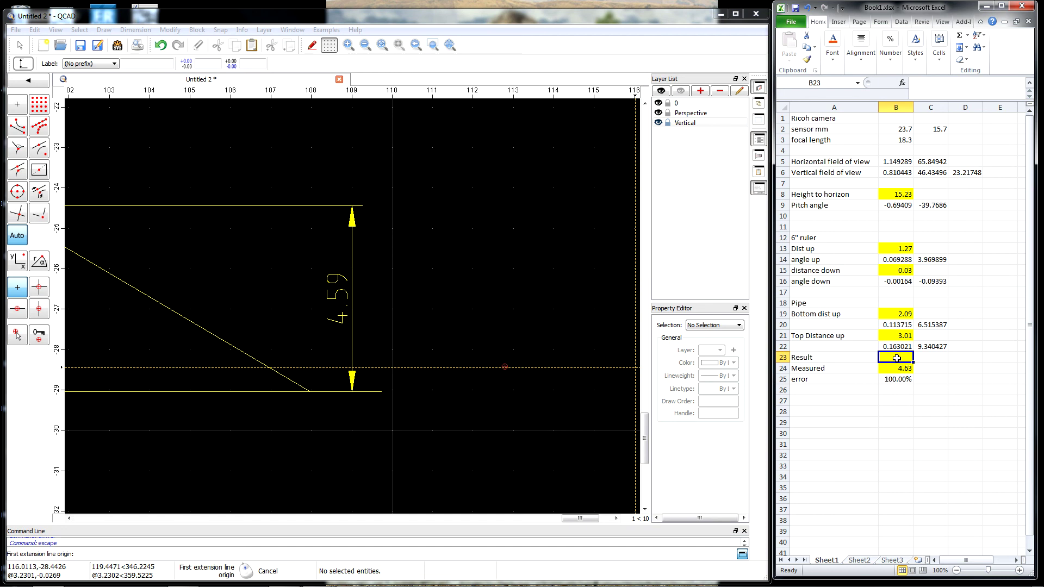
type("4.59")
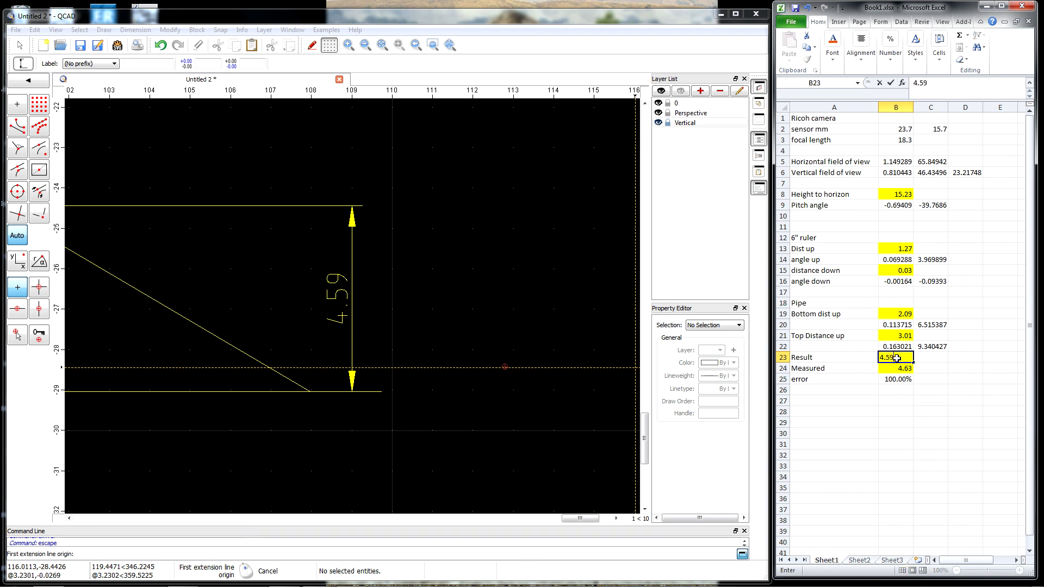
key("Return")
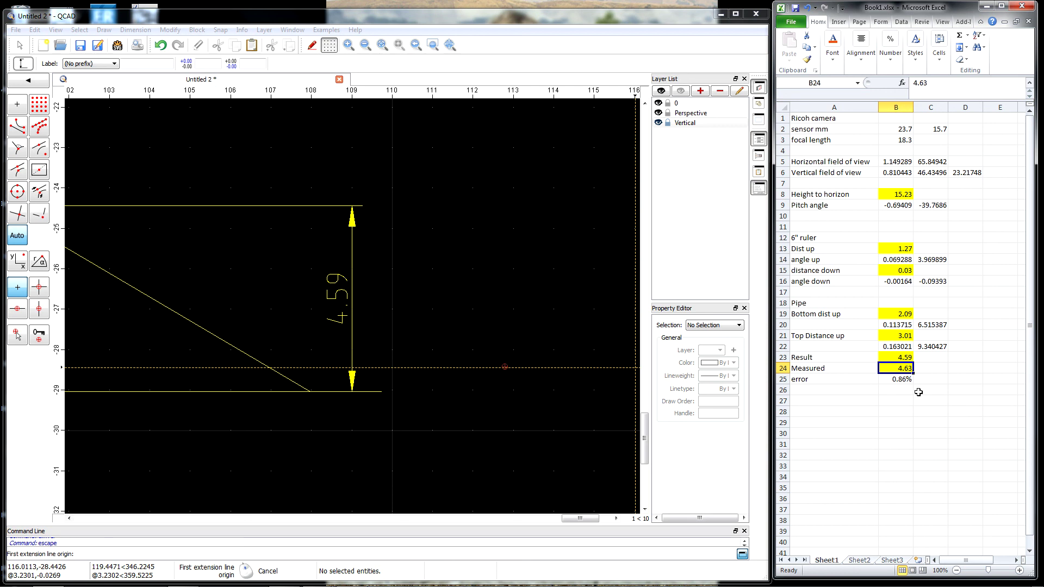
- Review the whole side view and the dimensioned photo in the QCAD drawing
scroll(454, 242, "down", 8)
scroll(495, 240, "up", 8)
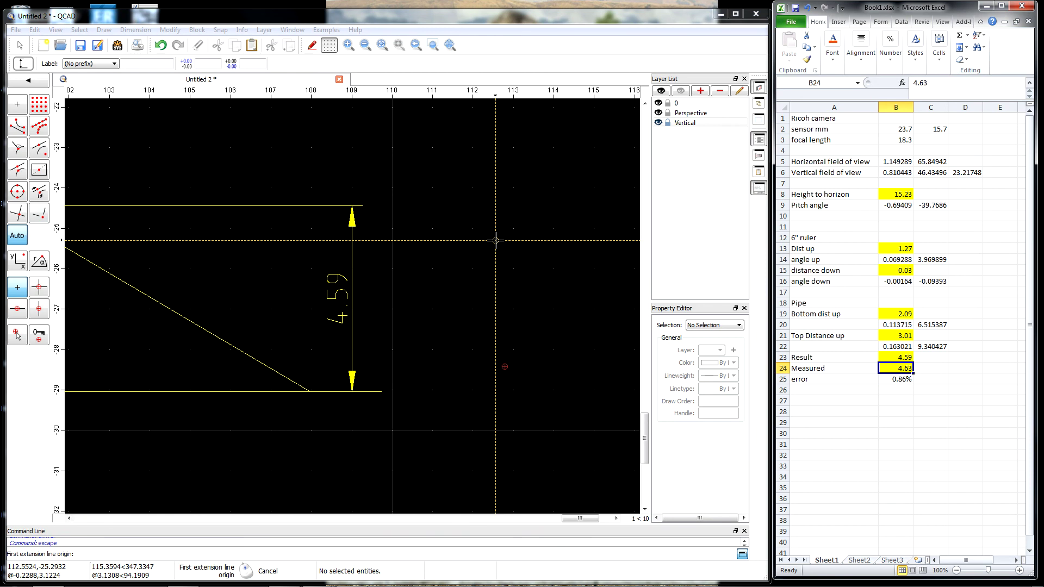
left_click(477, 21)
scroll(433, 252, "down", 8)
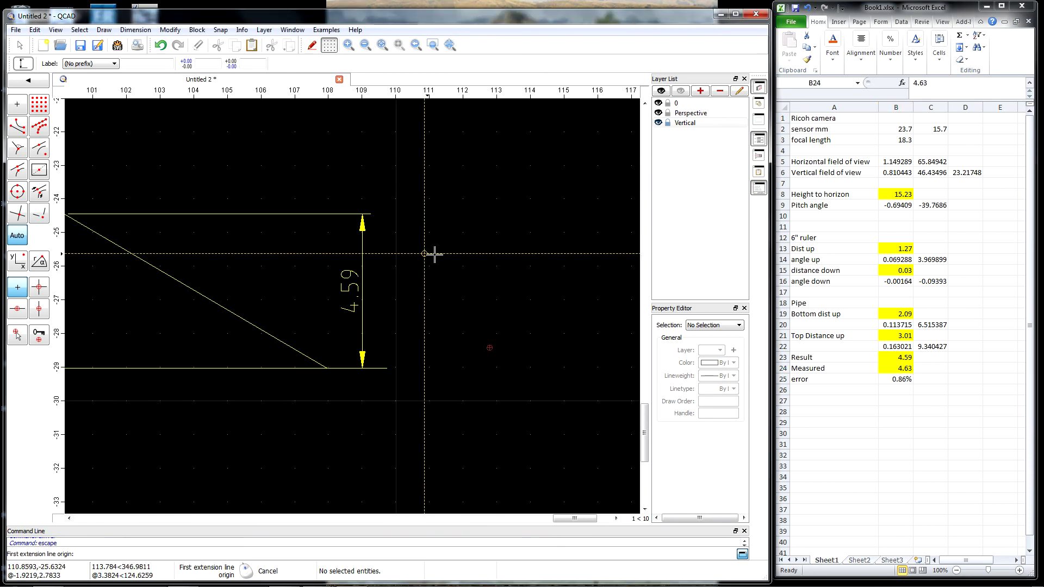
scroll(483, 263, "down", 3)
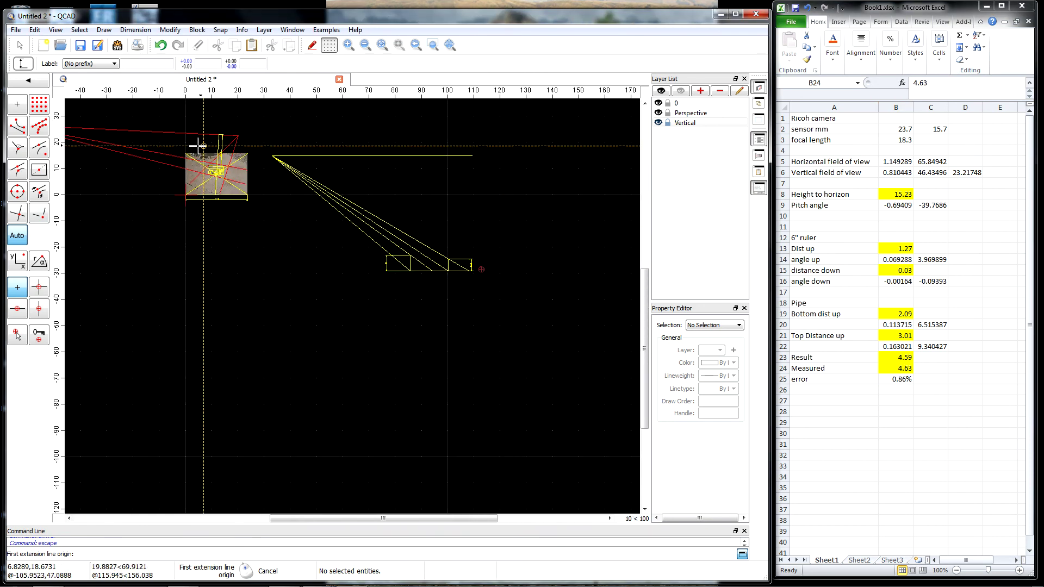
scroll(196, 146, "up", 7)
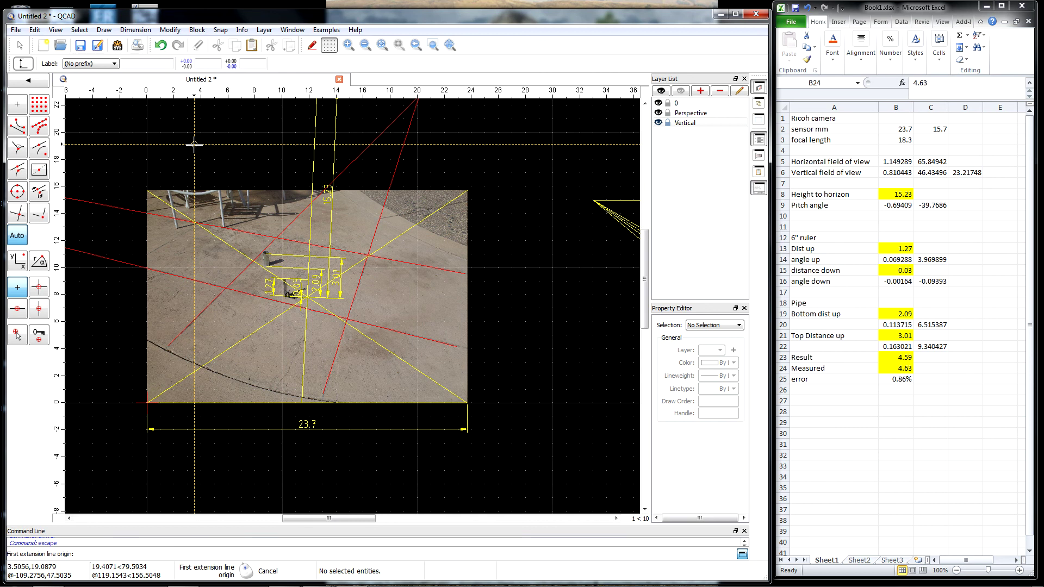